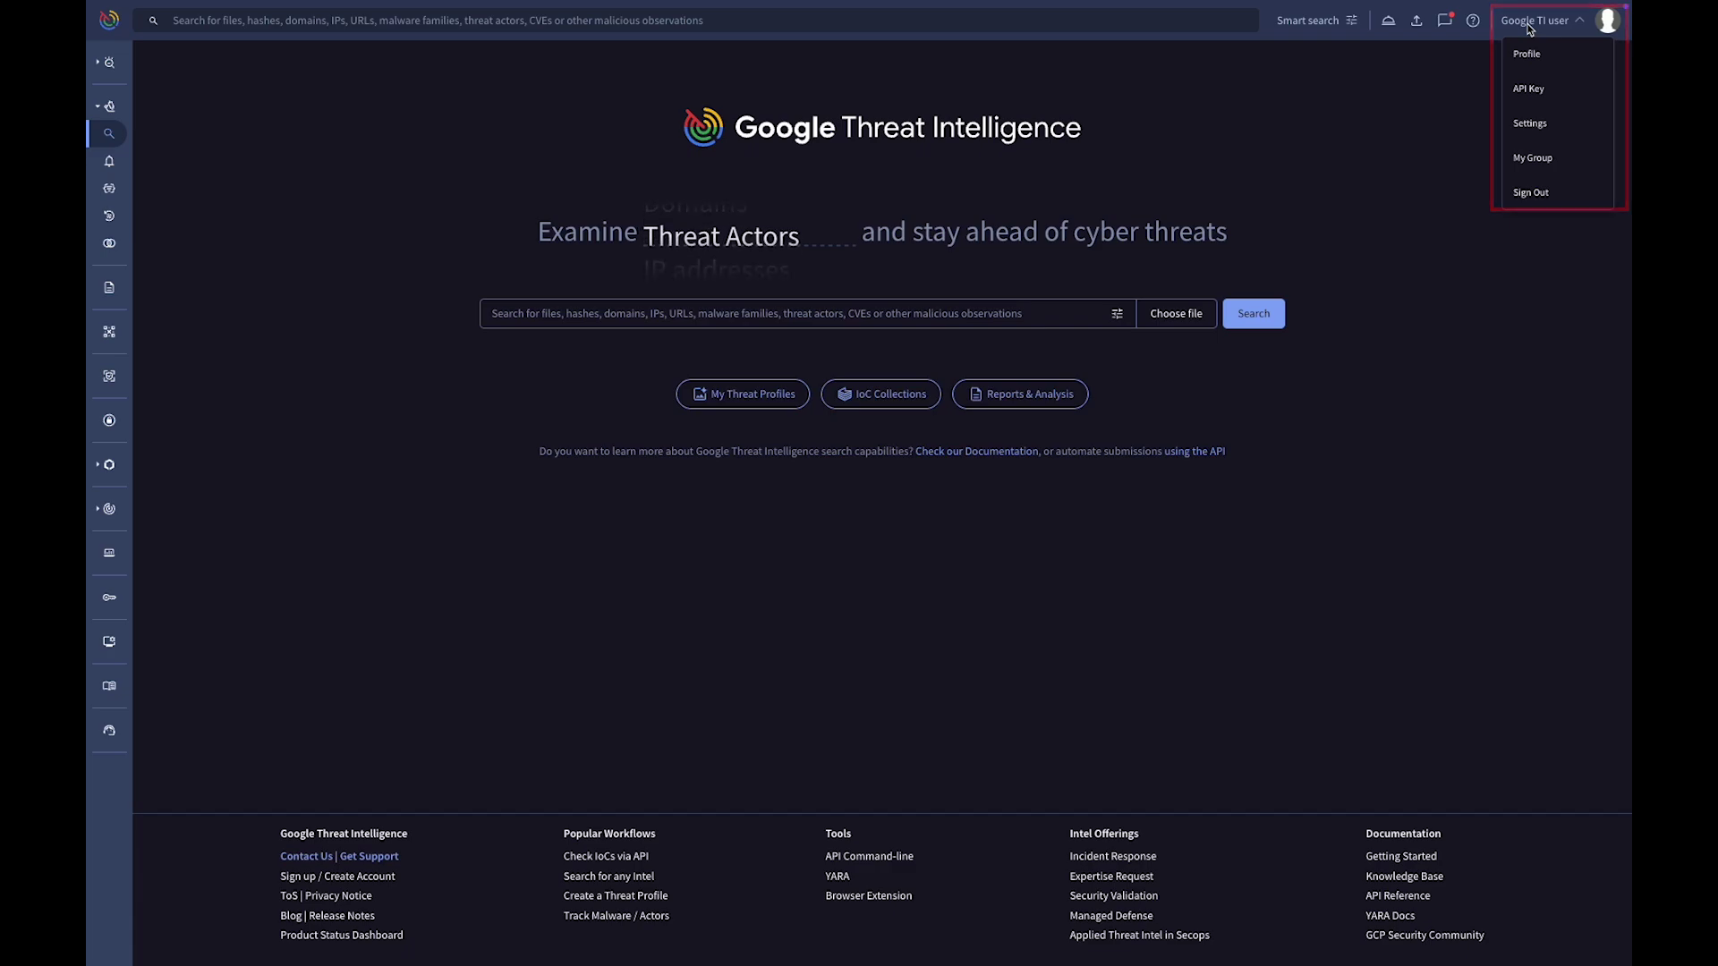
- Preview the suggested threat-hunting queries and the advanced search filters on the home page
mouse_move(130, 239)
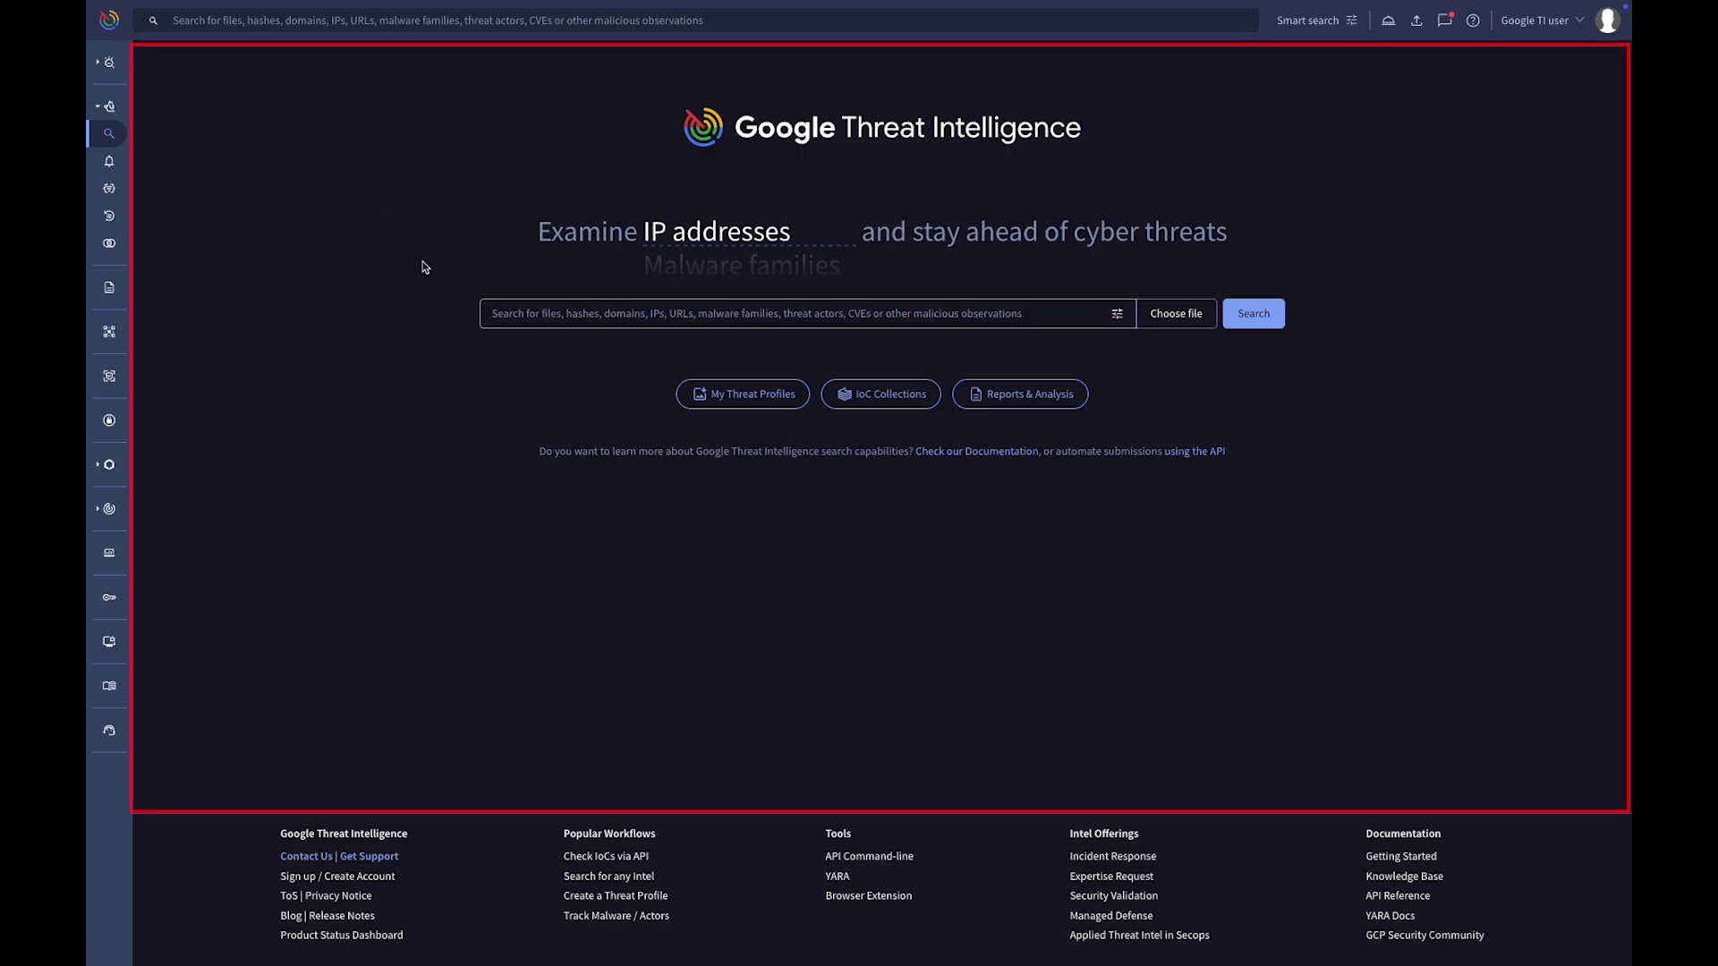
click(531, 315)
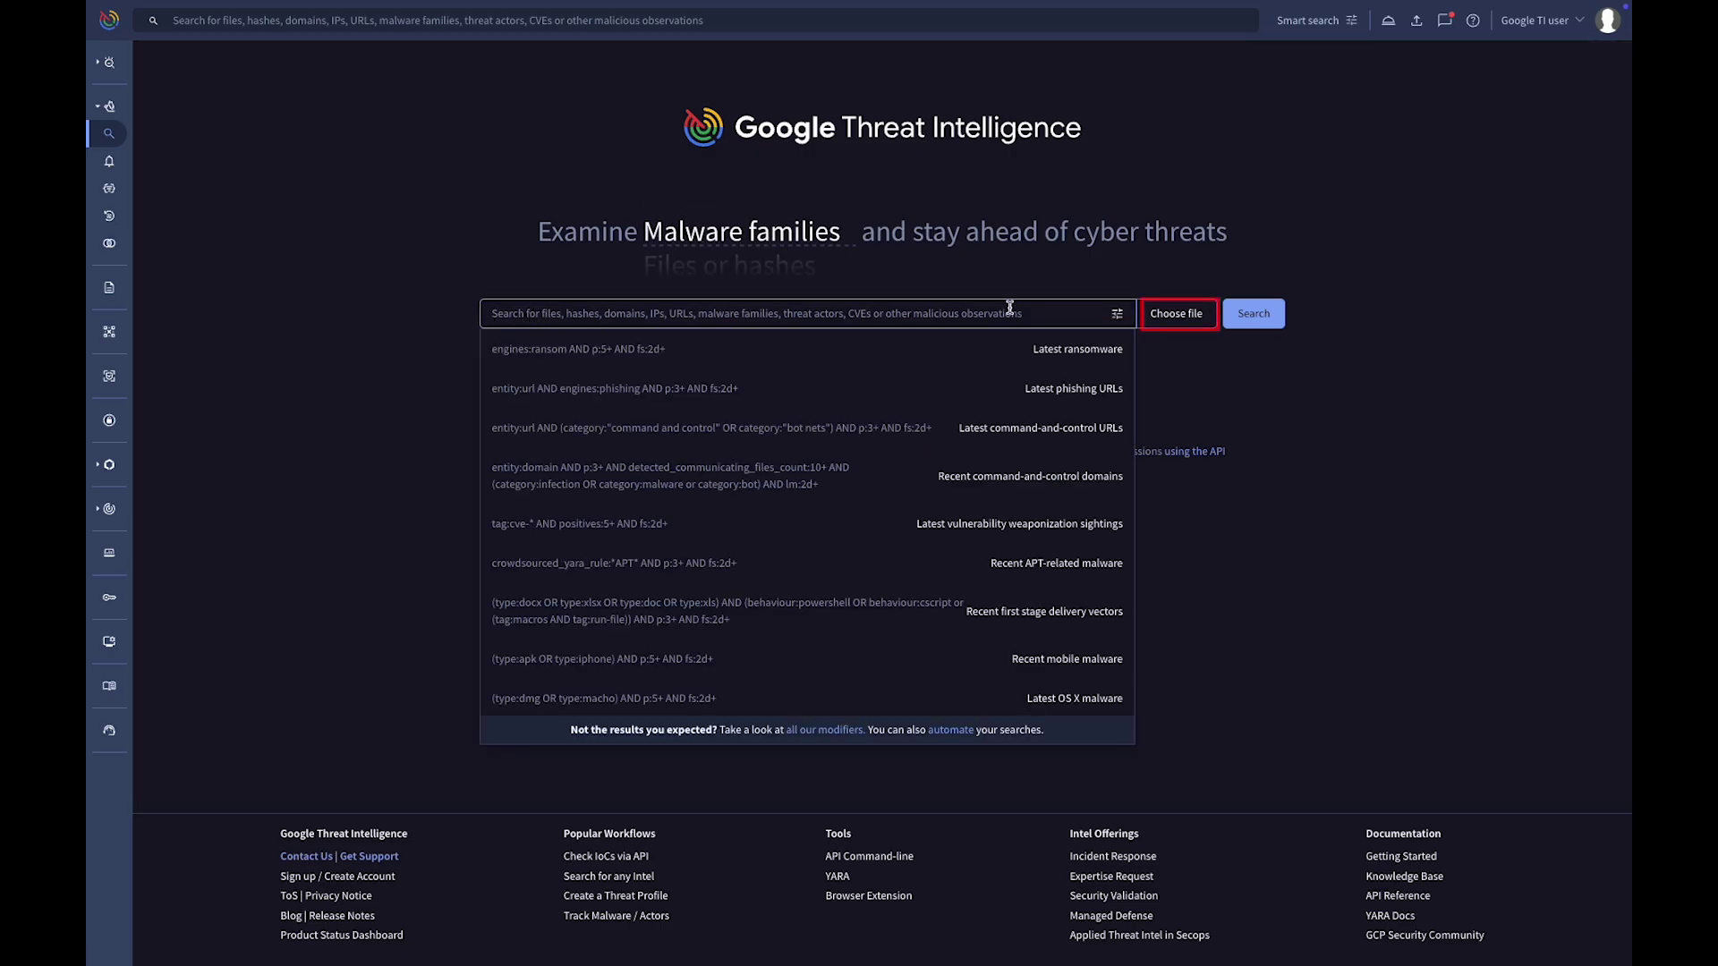
click(1118, 315)
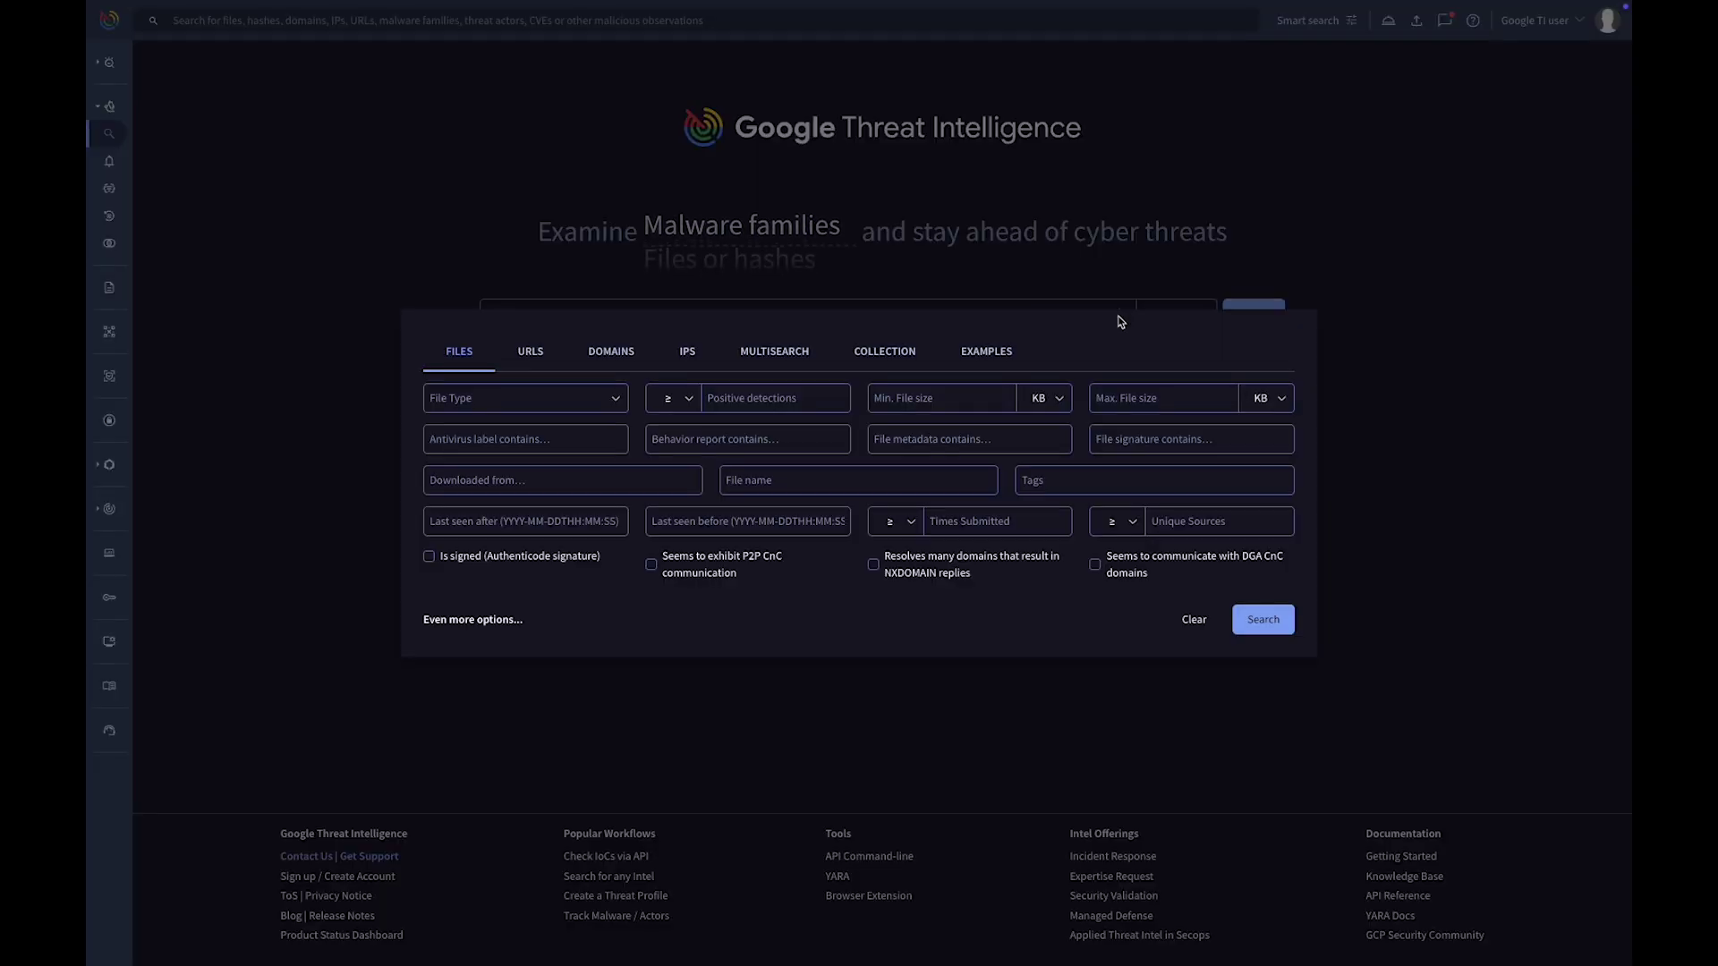
click(1361, 435)
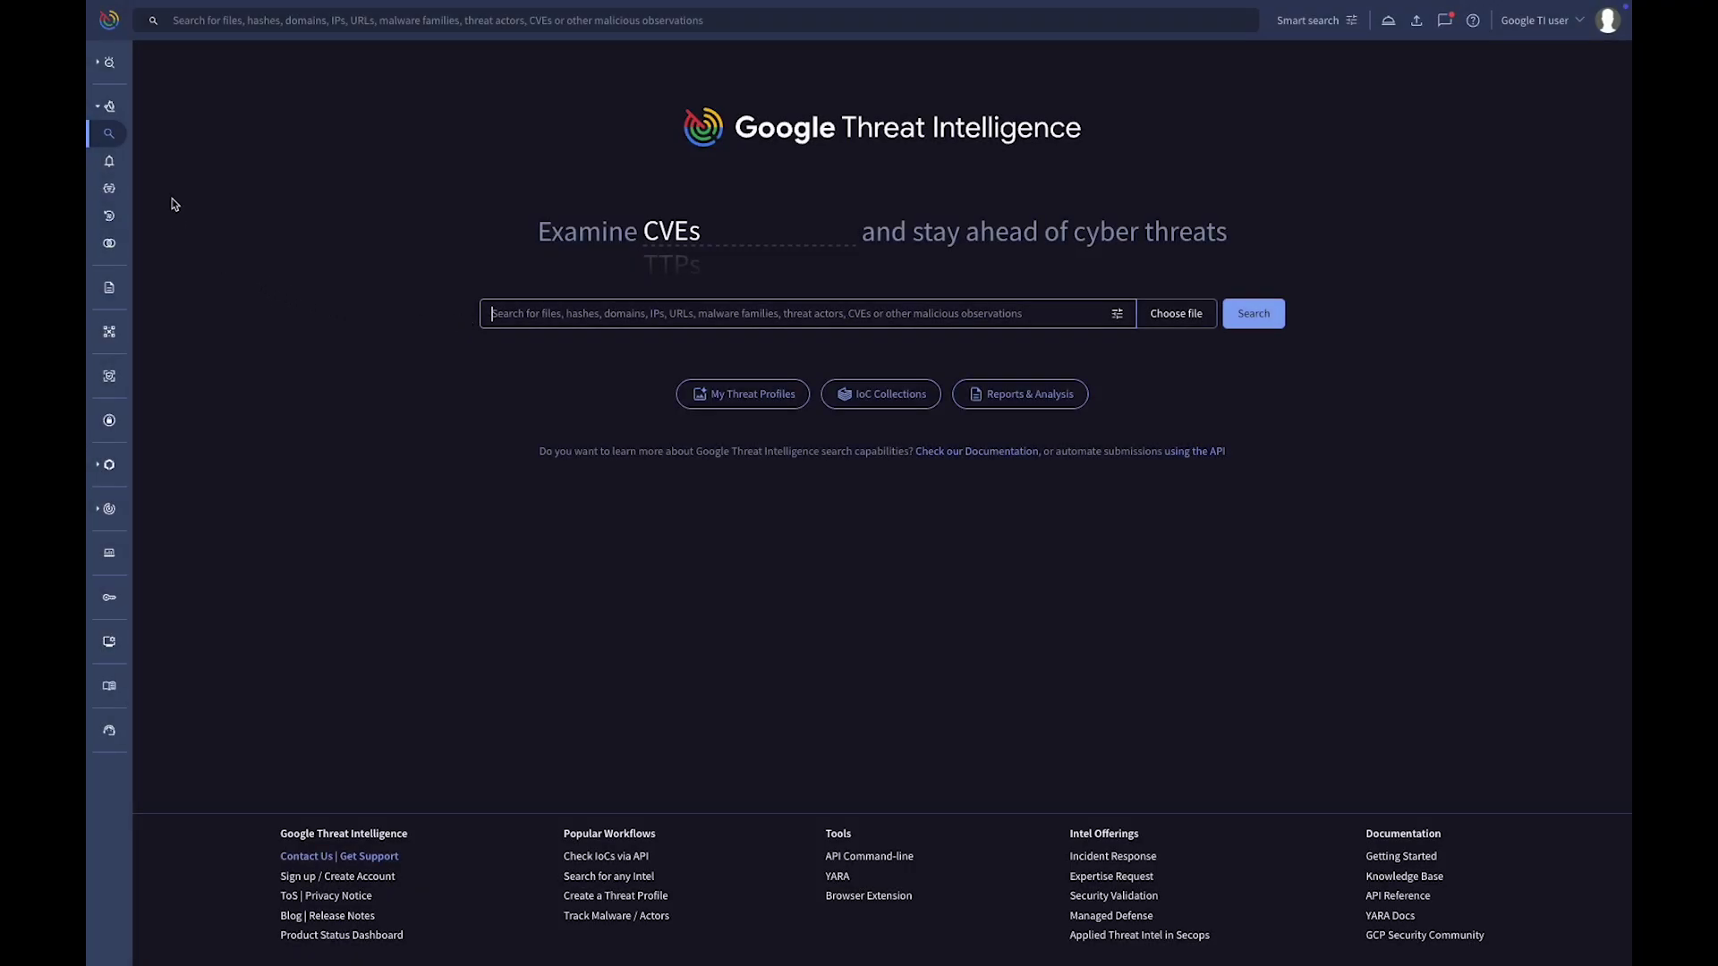
- Expand the sidebar's Threat Landscape section and open Manage Threat Profiles
click(98, 107)
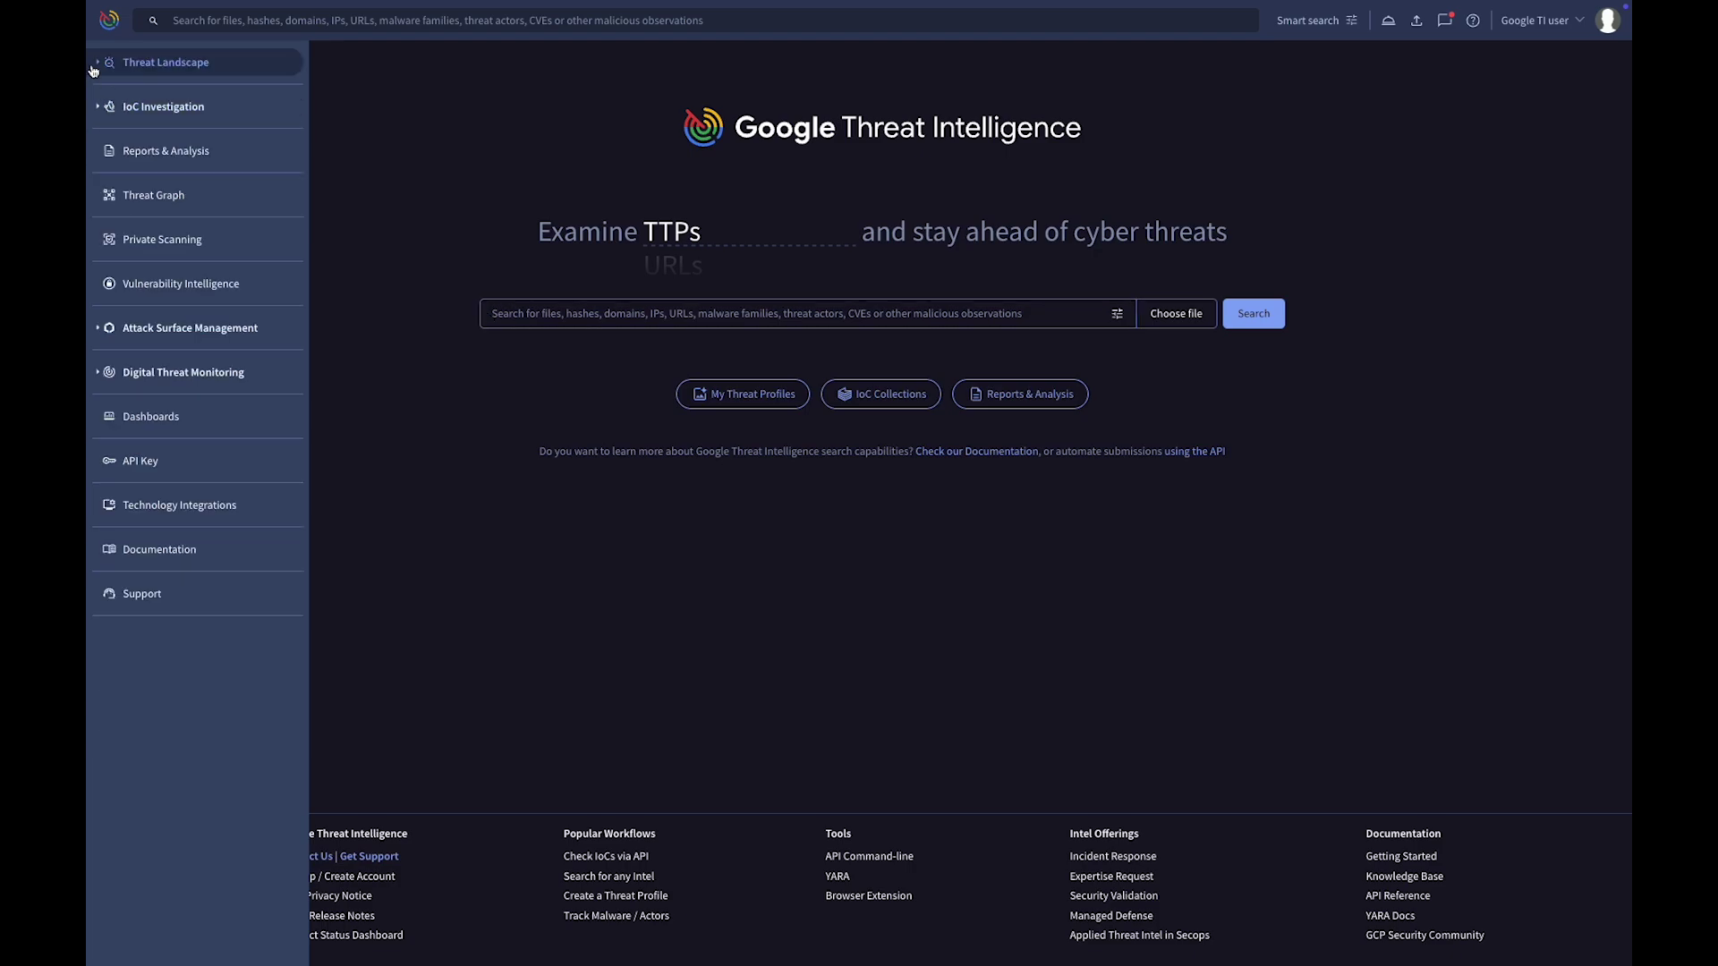
click(93, 70)
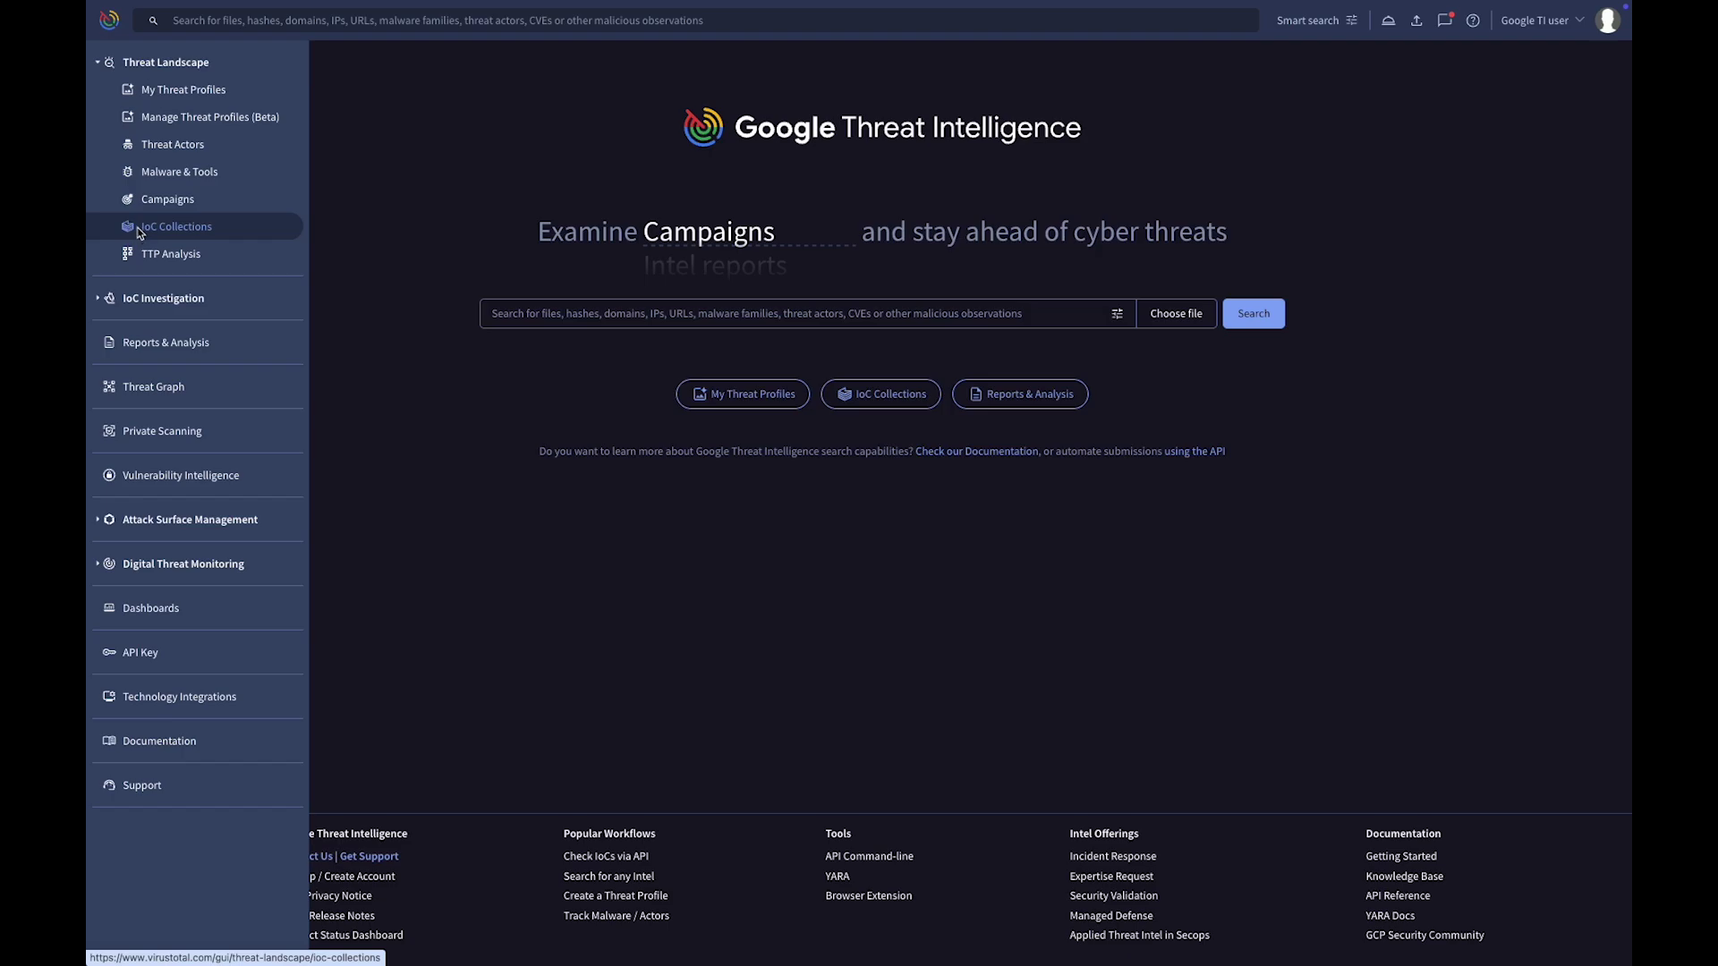
click(180, 128)
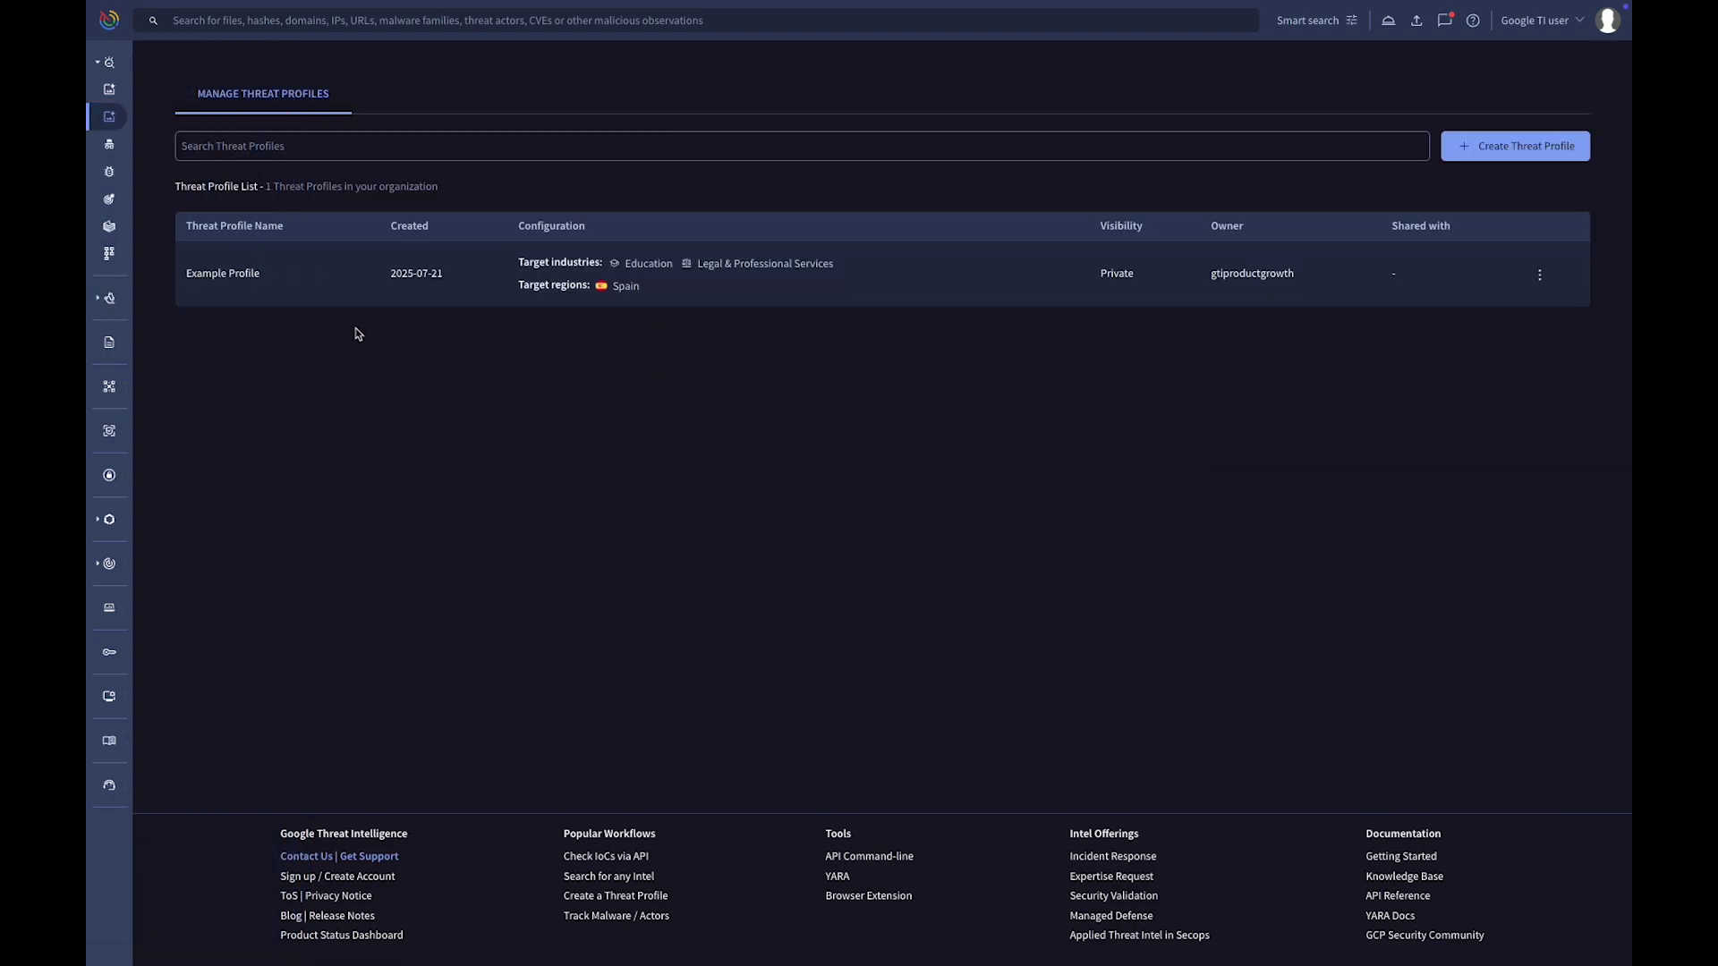
- Review Example Profile's 44 matching threats and filters, then close the profile details
click(249, 273)
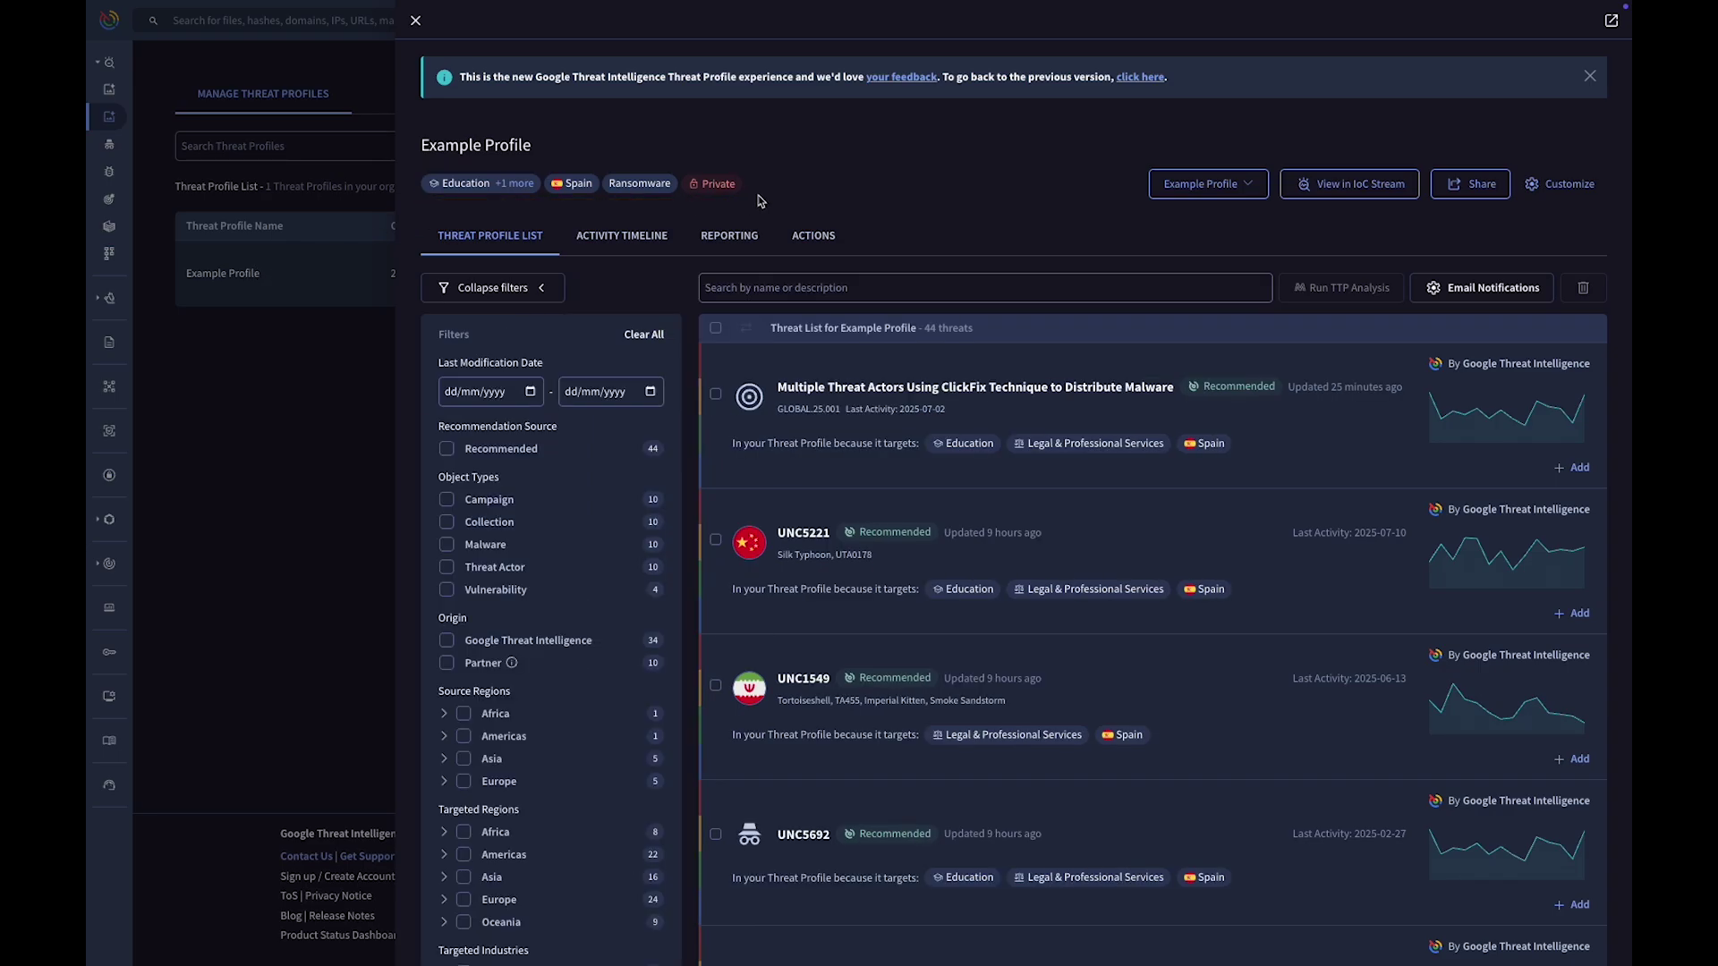
scroll(754, 366, down, 4)
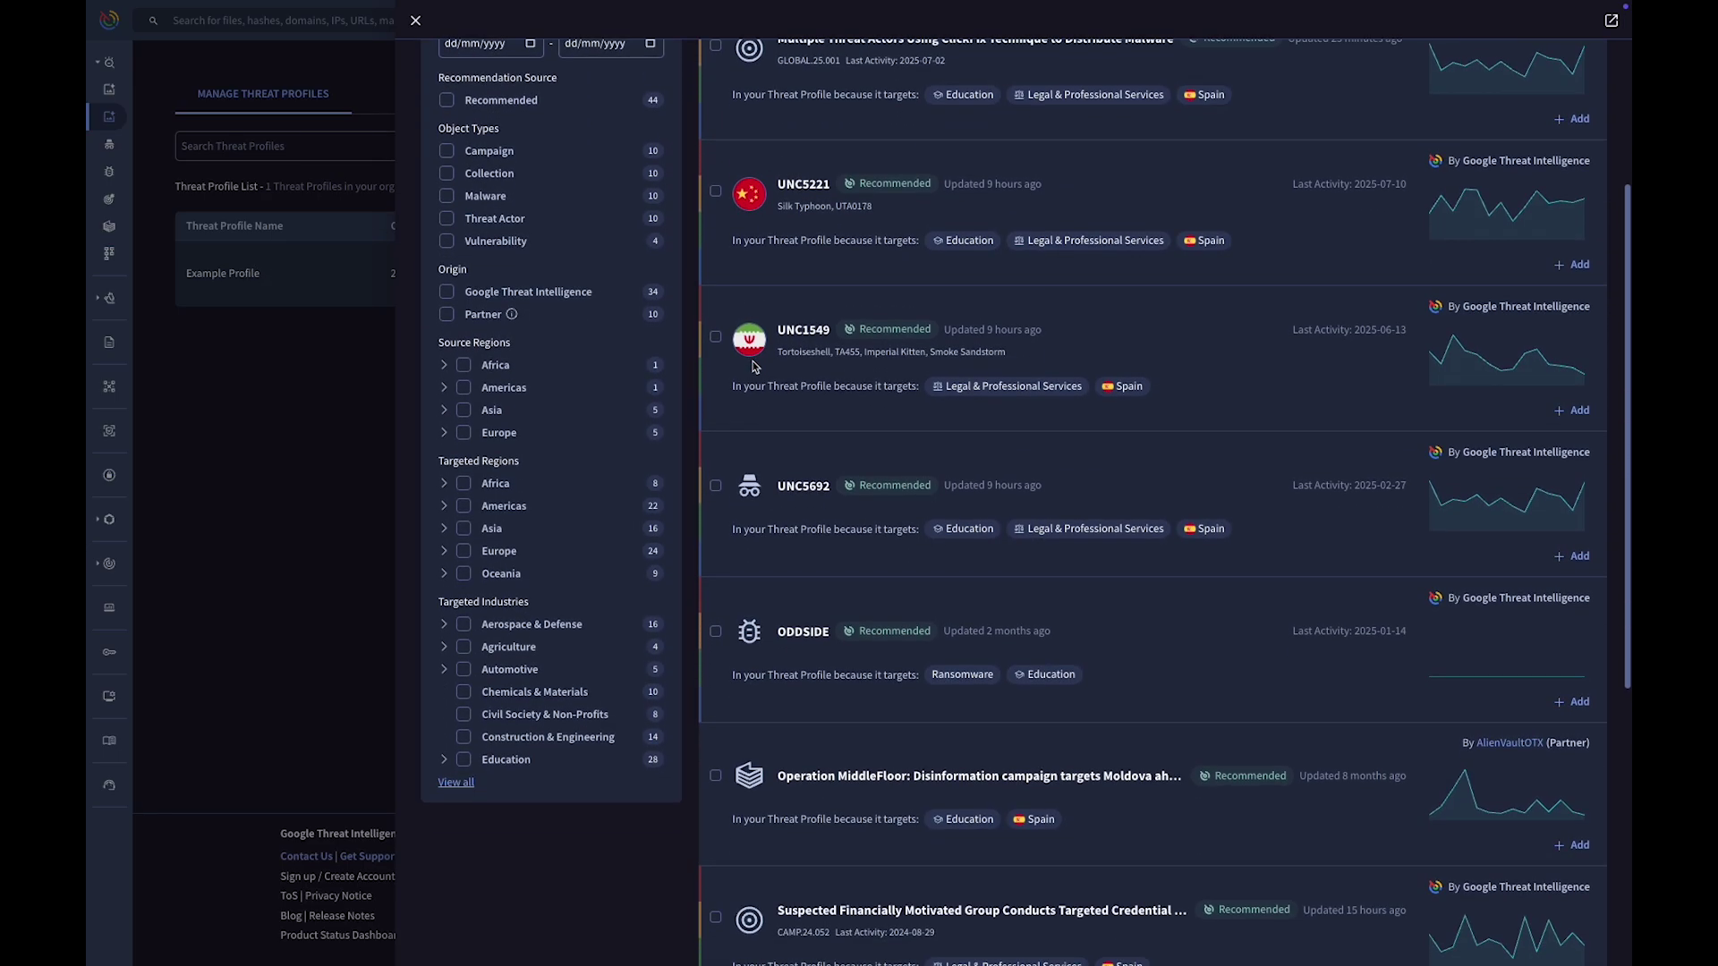
scroll(754, 366, up, 4)
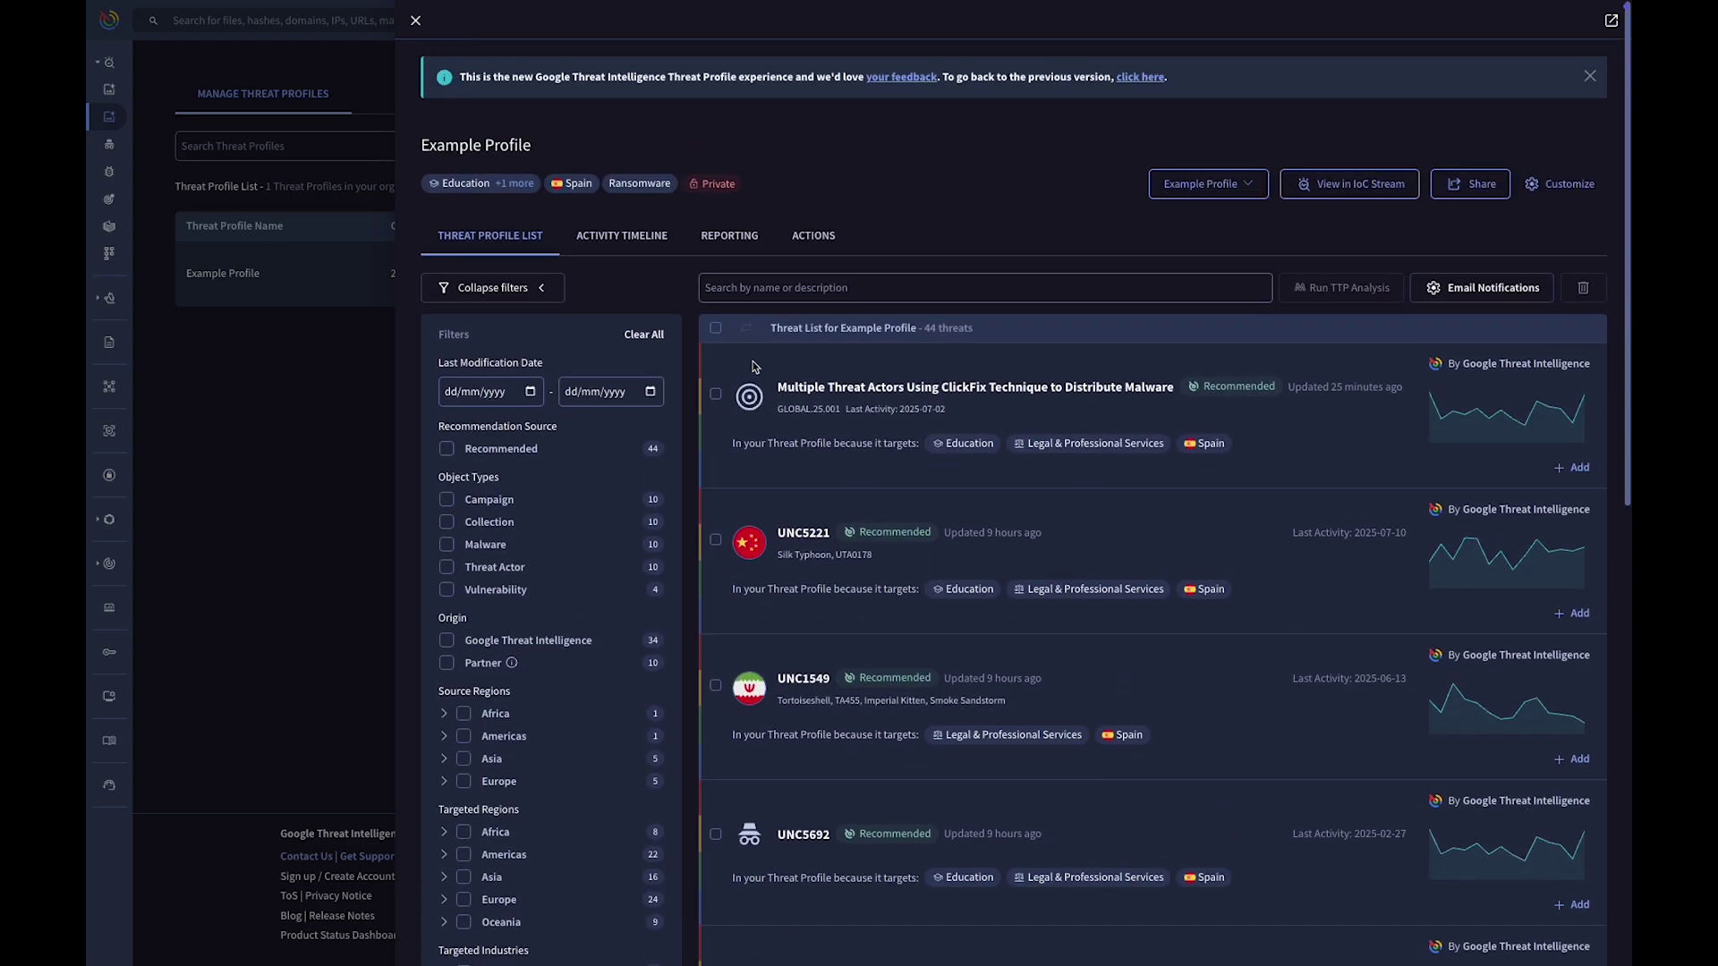
click(415, 20)
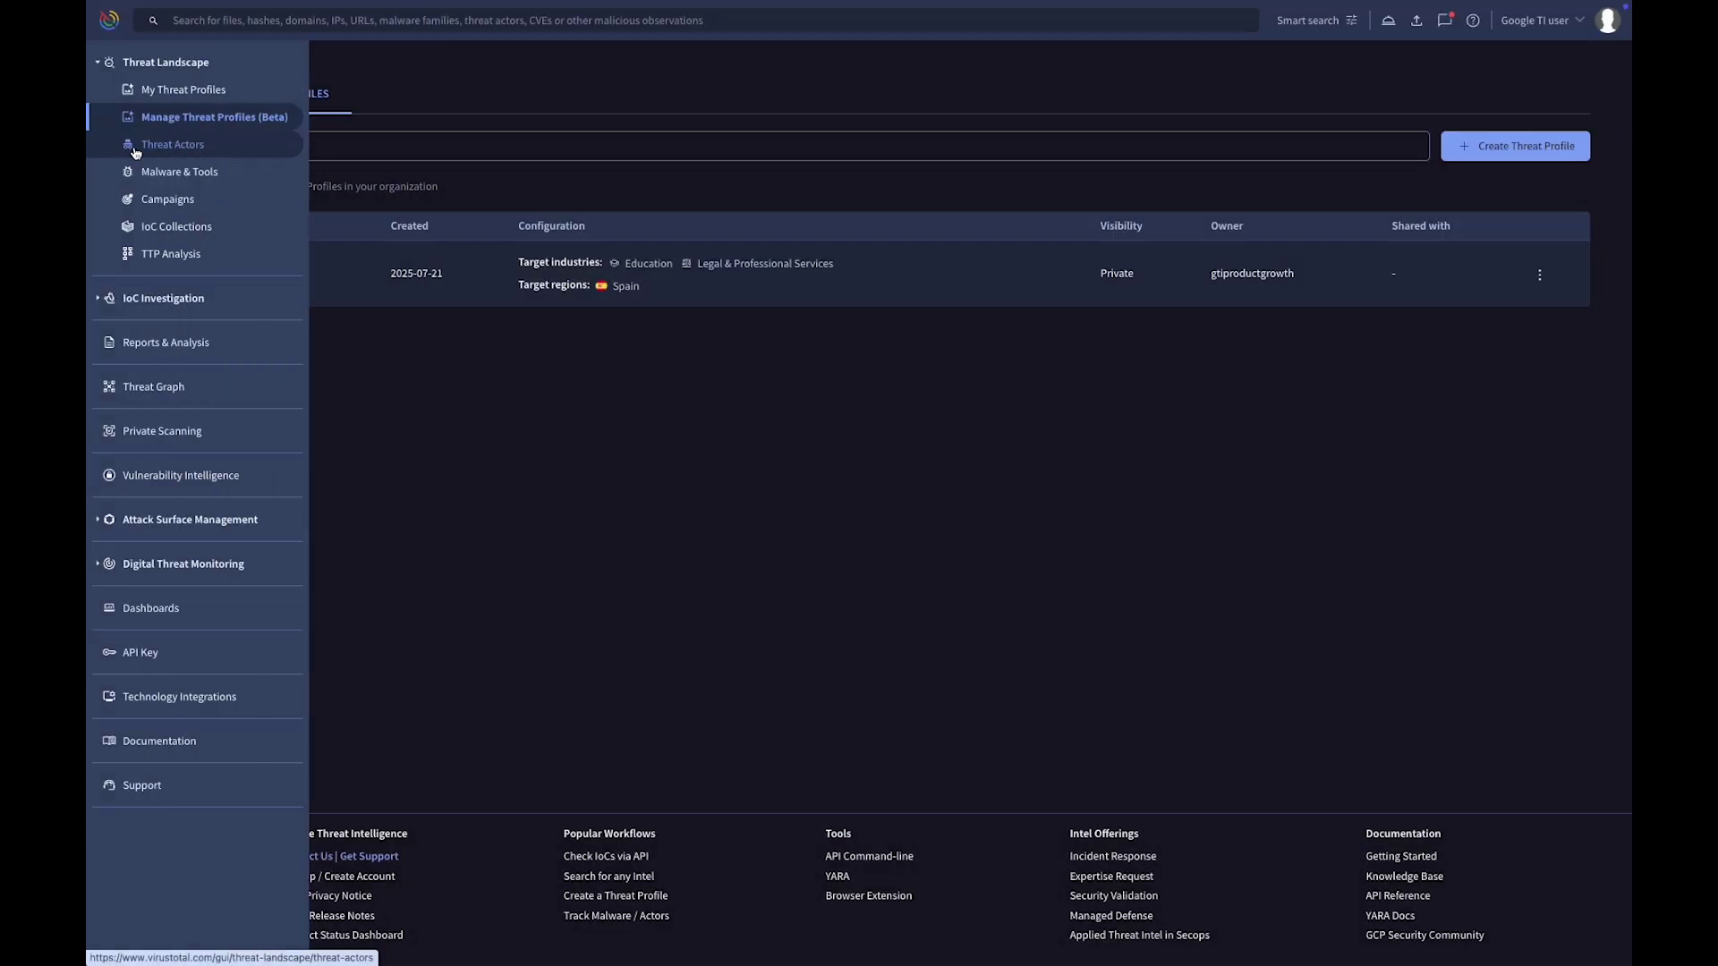
- Search Threat Actors for 'apt29' and scroll through the APT29 profile and its associations
click(170, 143)
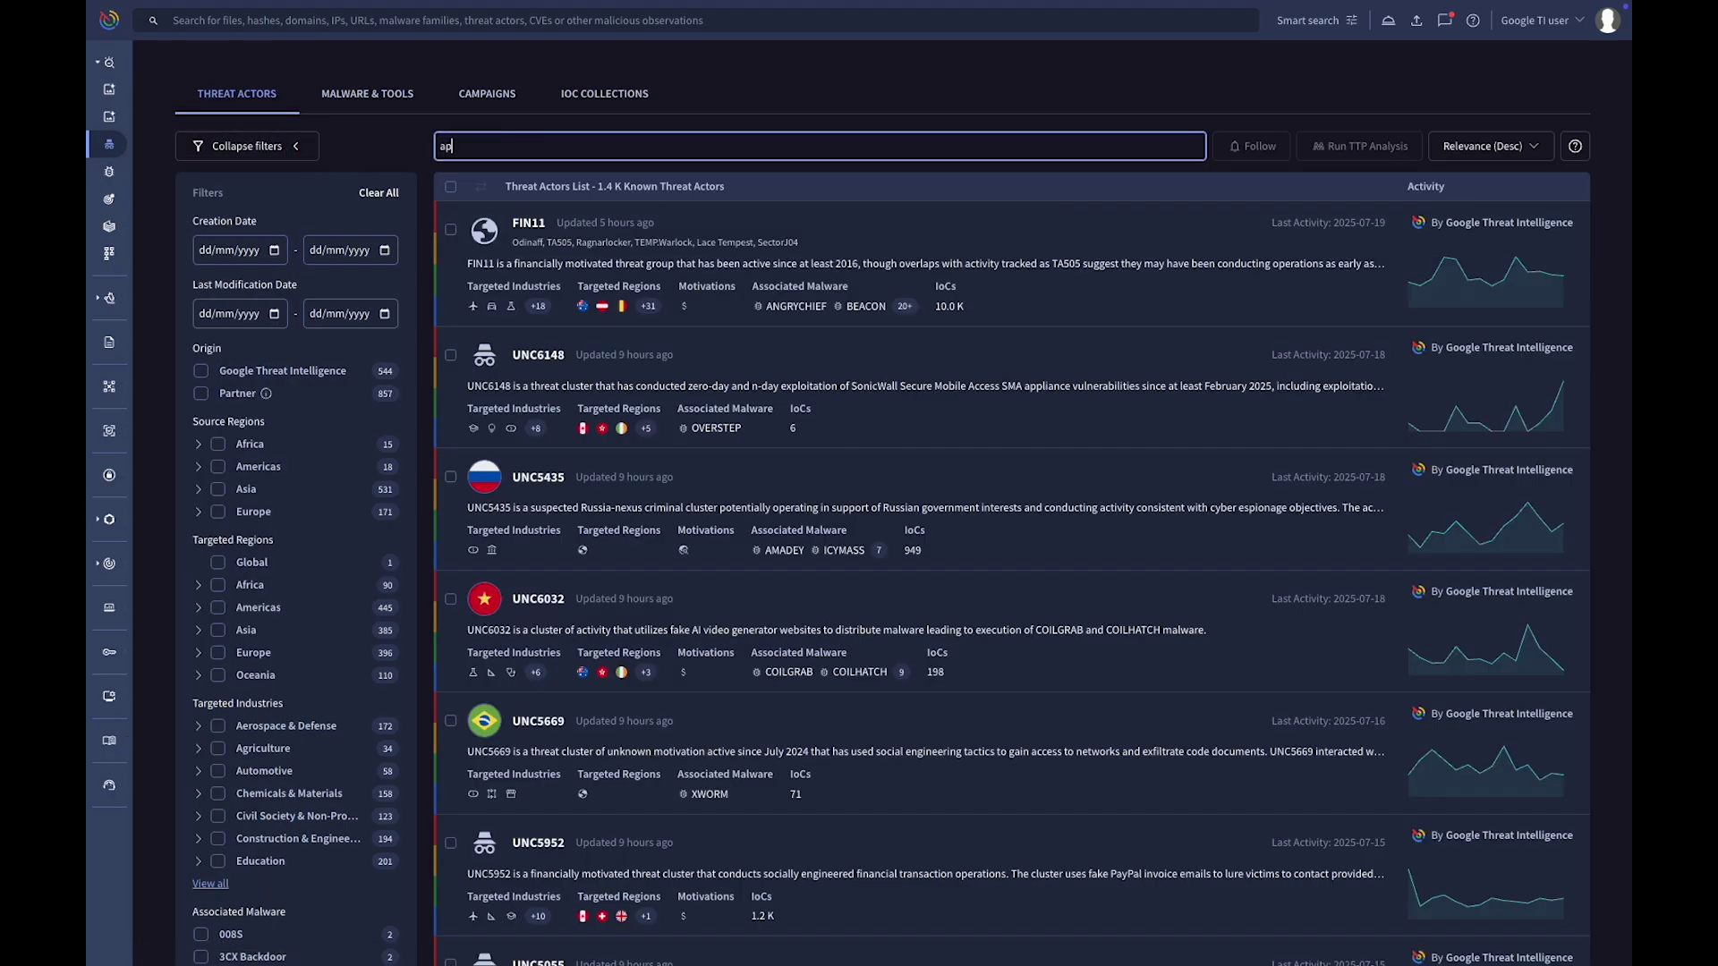
text(apt29)
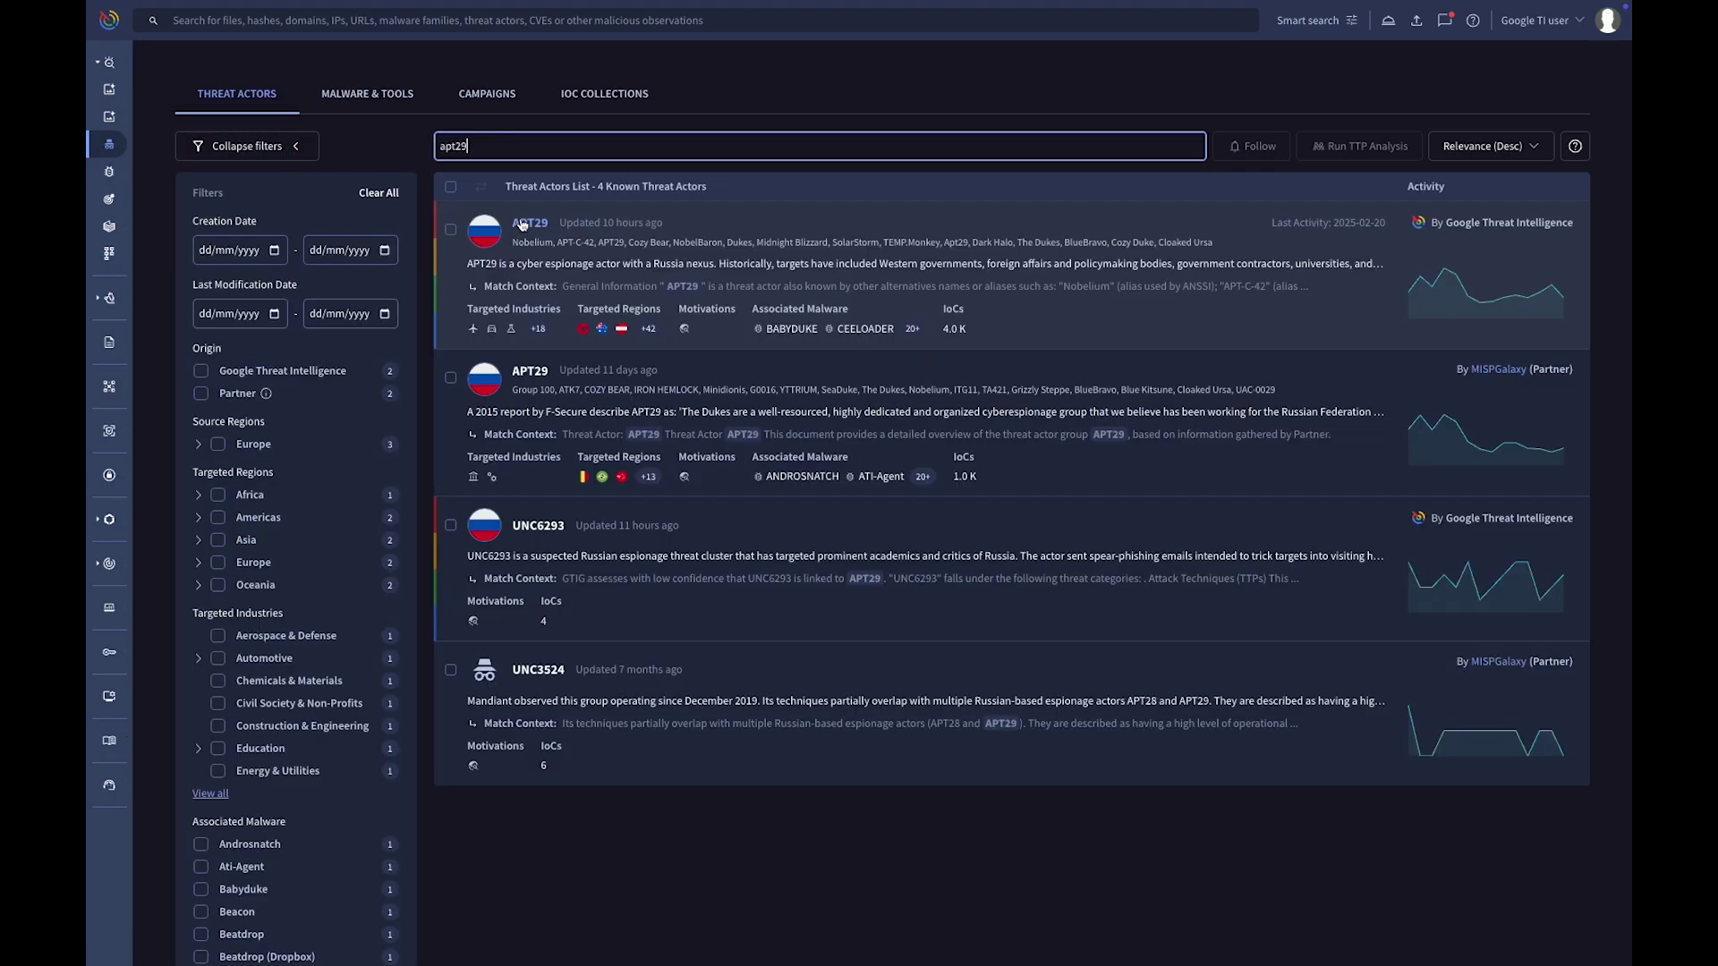
click(523, 225)
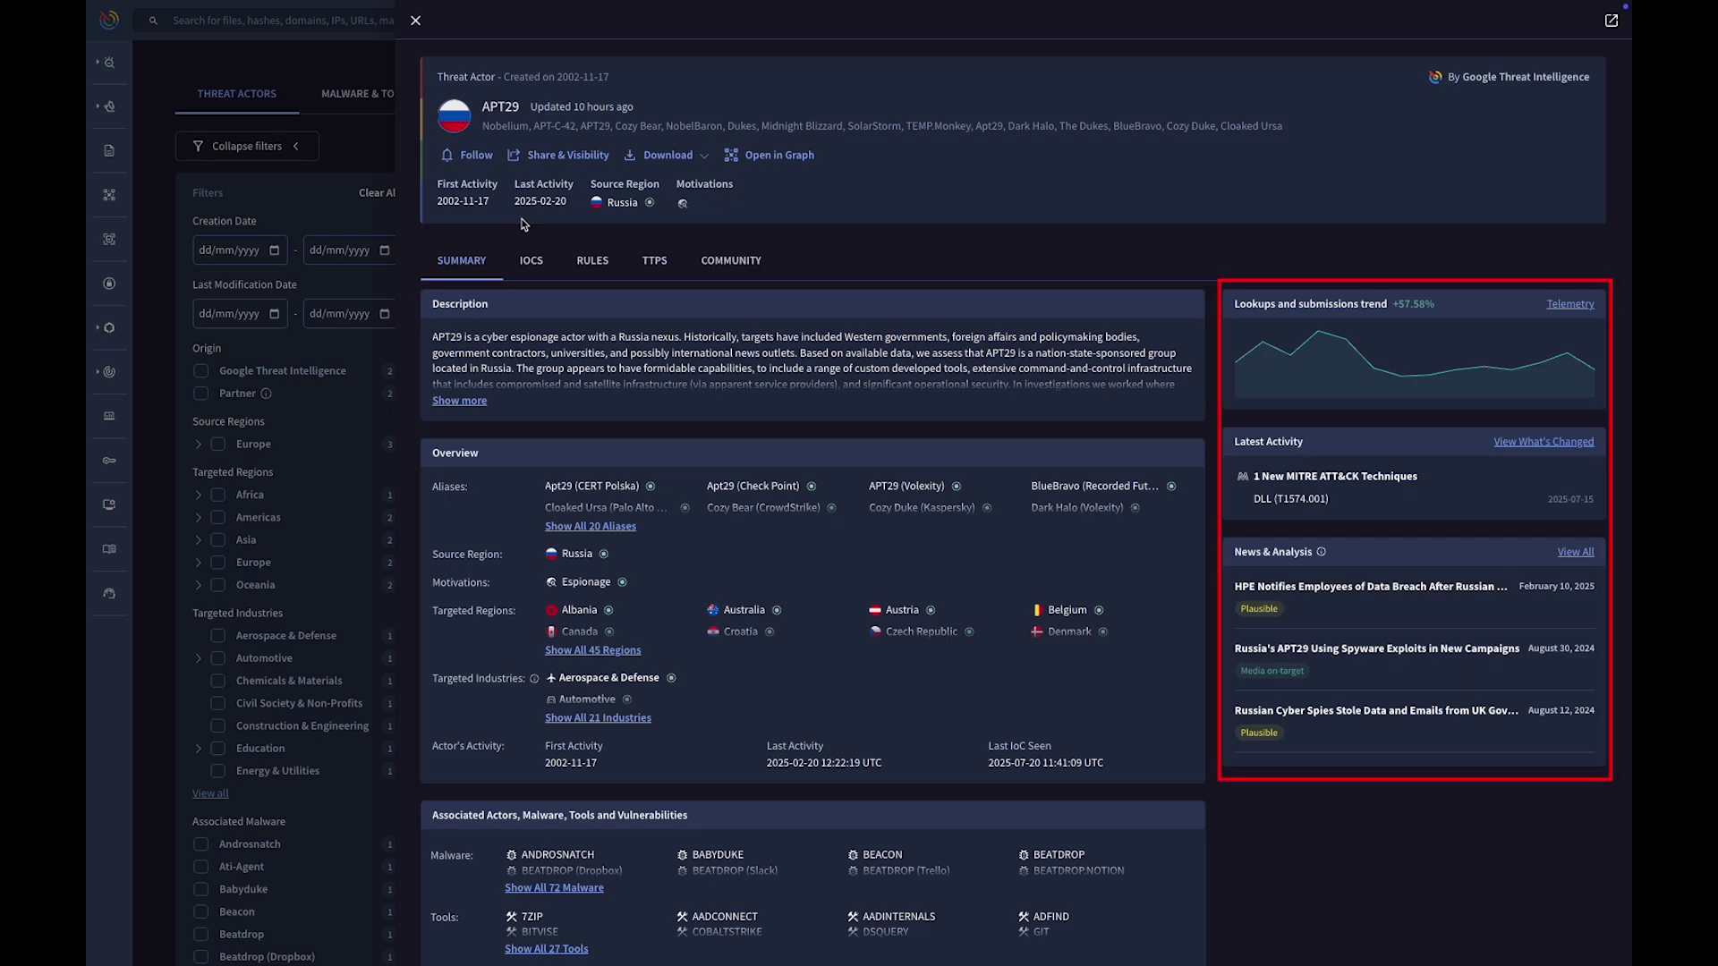
scroll(597, 404, down, 5)
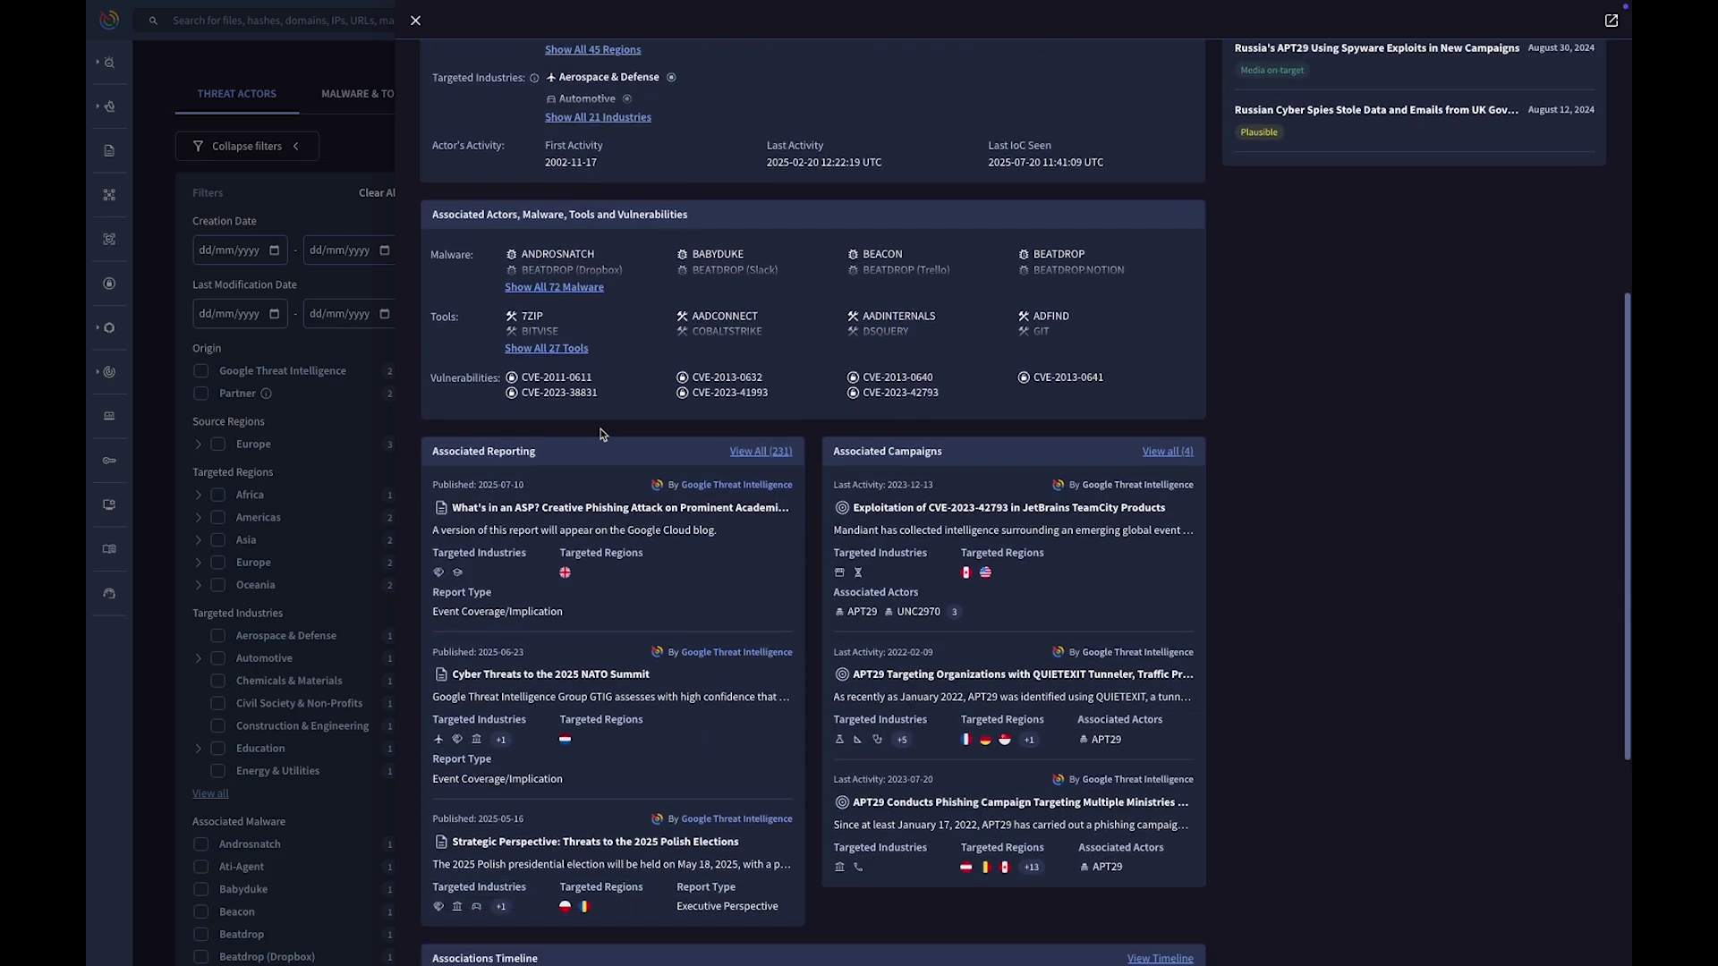
scroll(602, 435, up, 5)
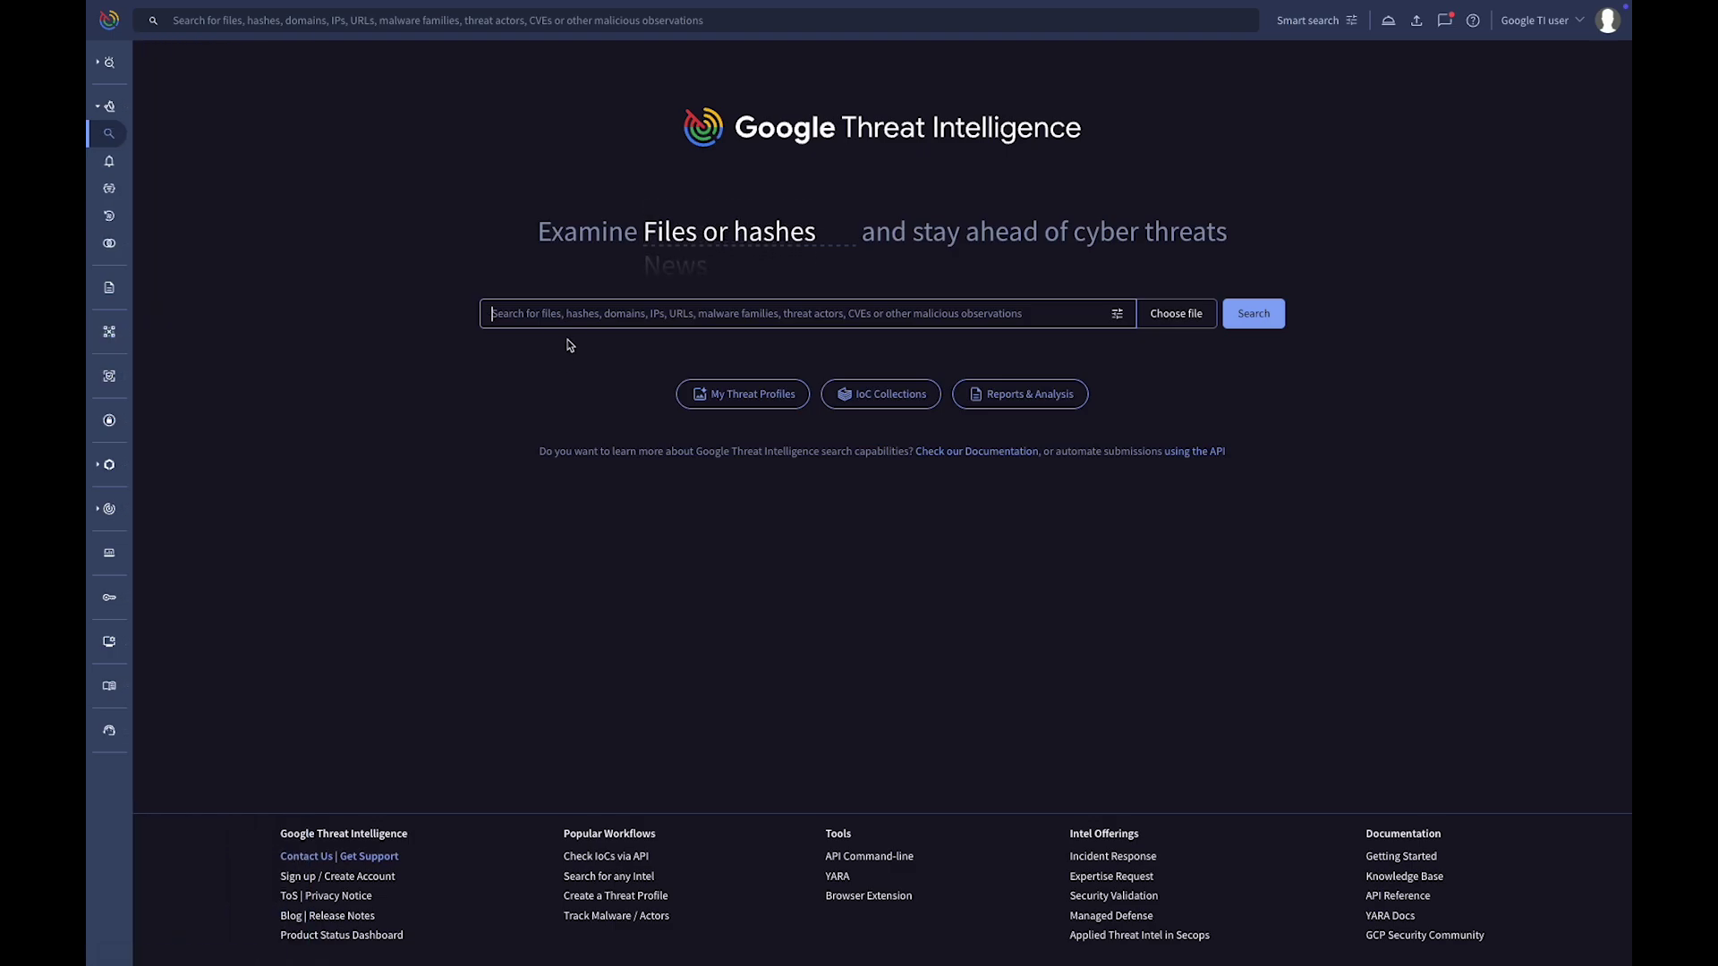
- Search the home page for the pasted SHA256 file hash
click(588, 310)
text(c84bbfce14fdc65c6e738ce1196d40066c87e58f443e23266d3b9e542b8a583e)
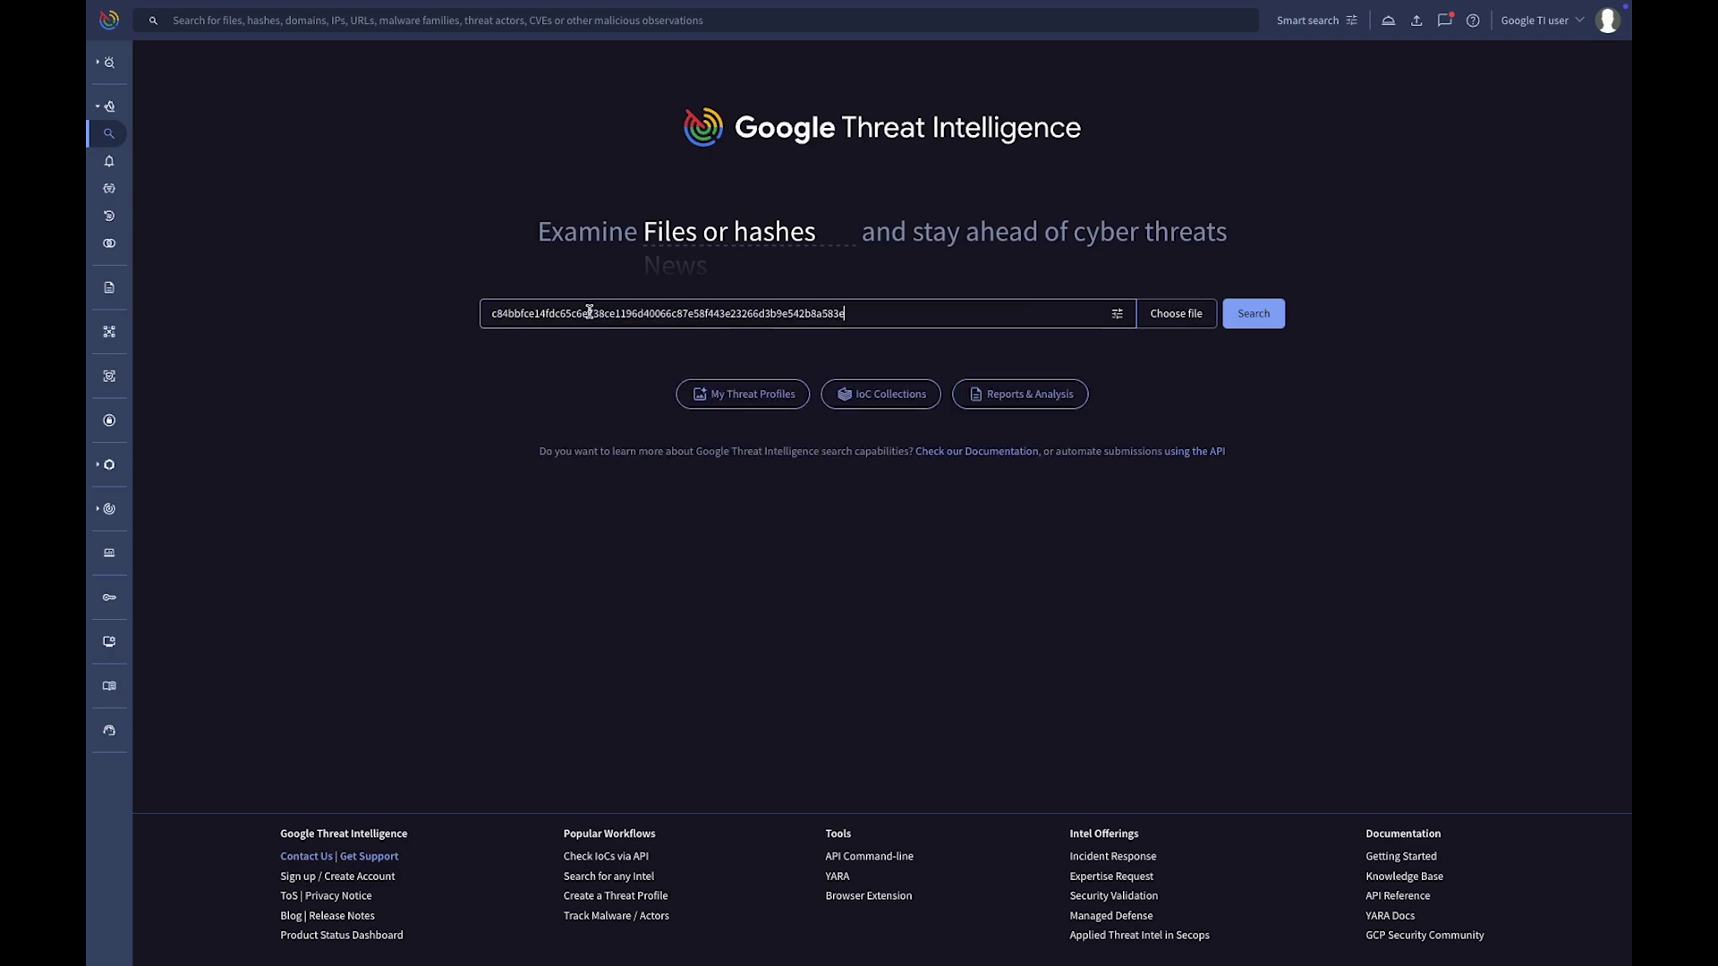
key(Return)
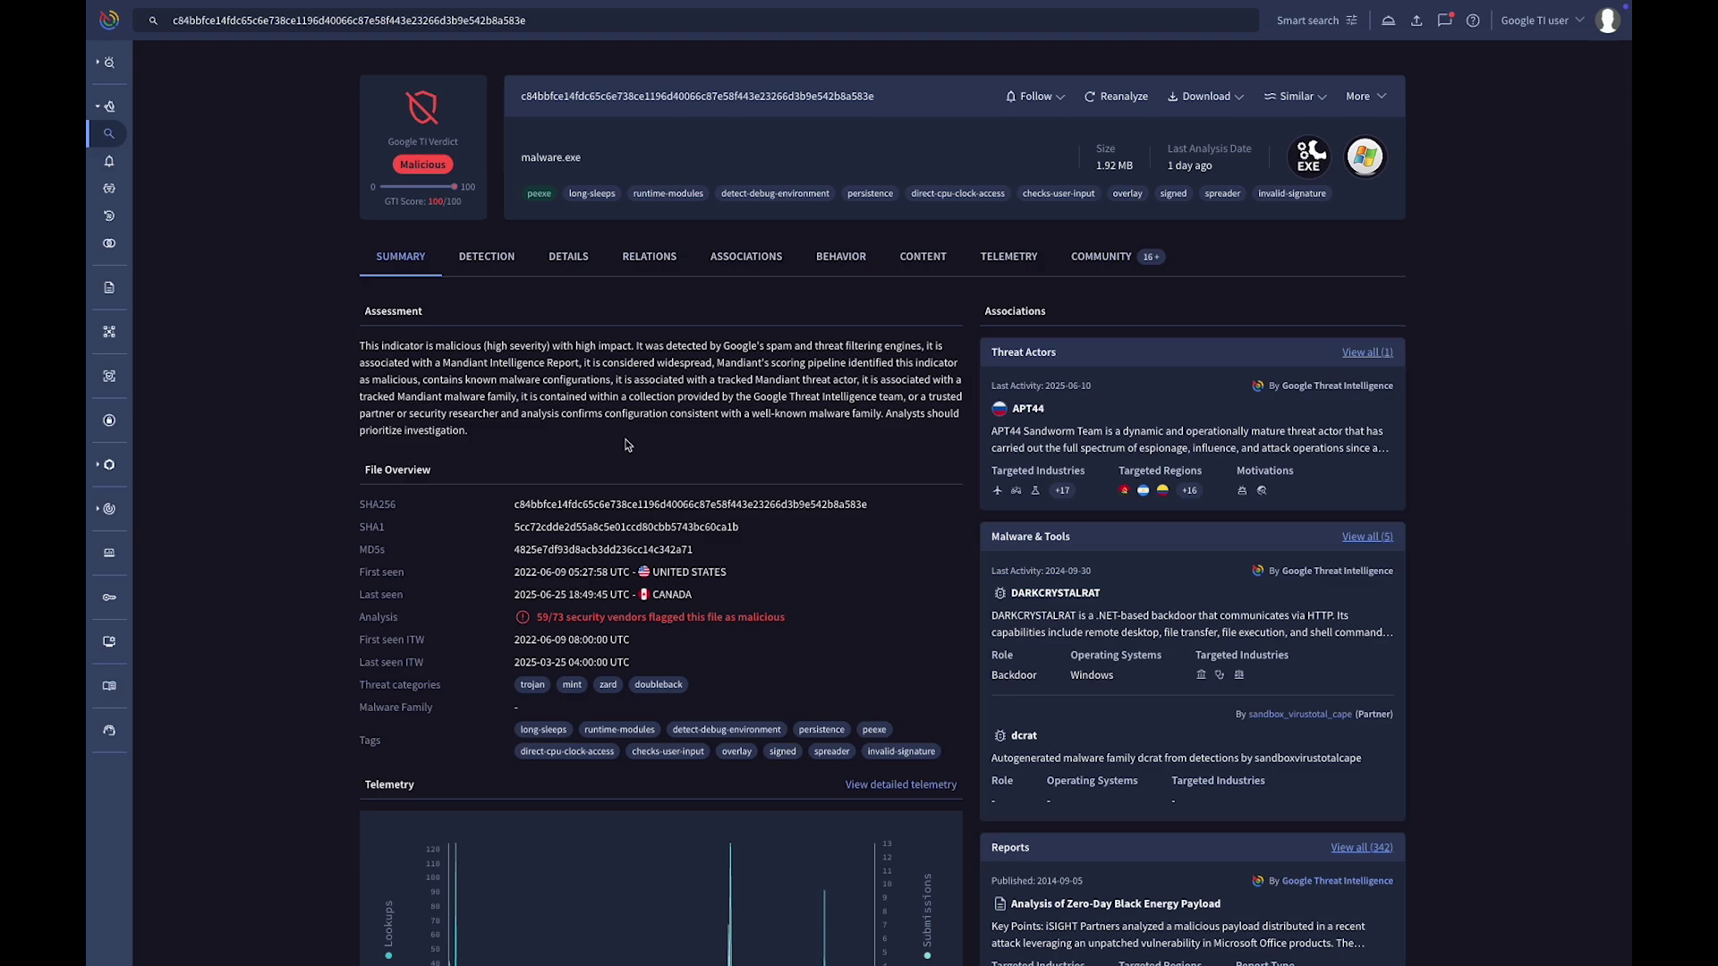
- Review malware.exe's Summary (Malicious, 59/73 detections), then open its Detection tab
scroll(626, 445, down, 2)
scroll(626, 445, down, 4)
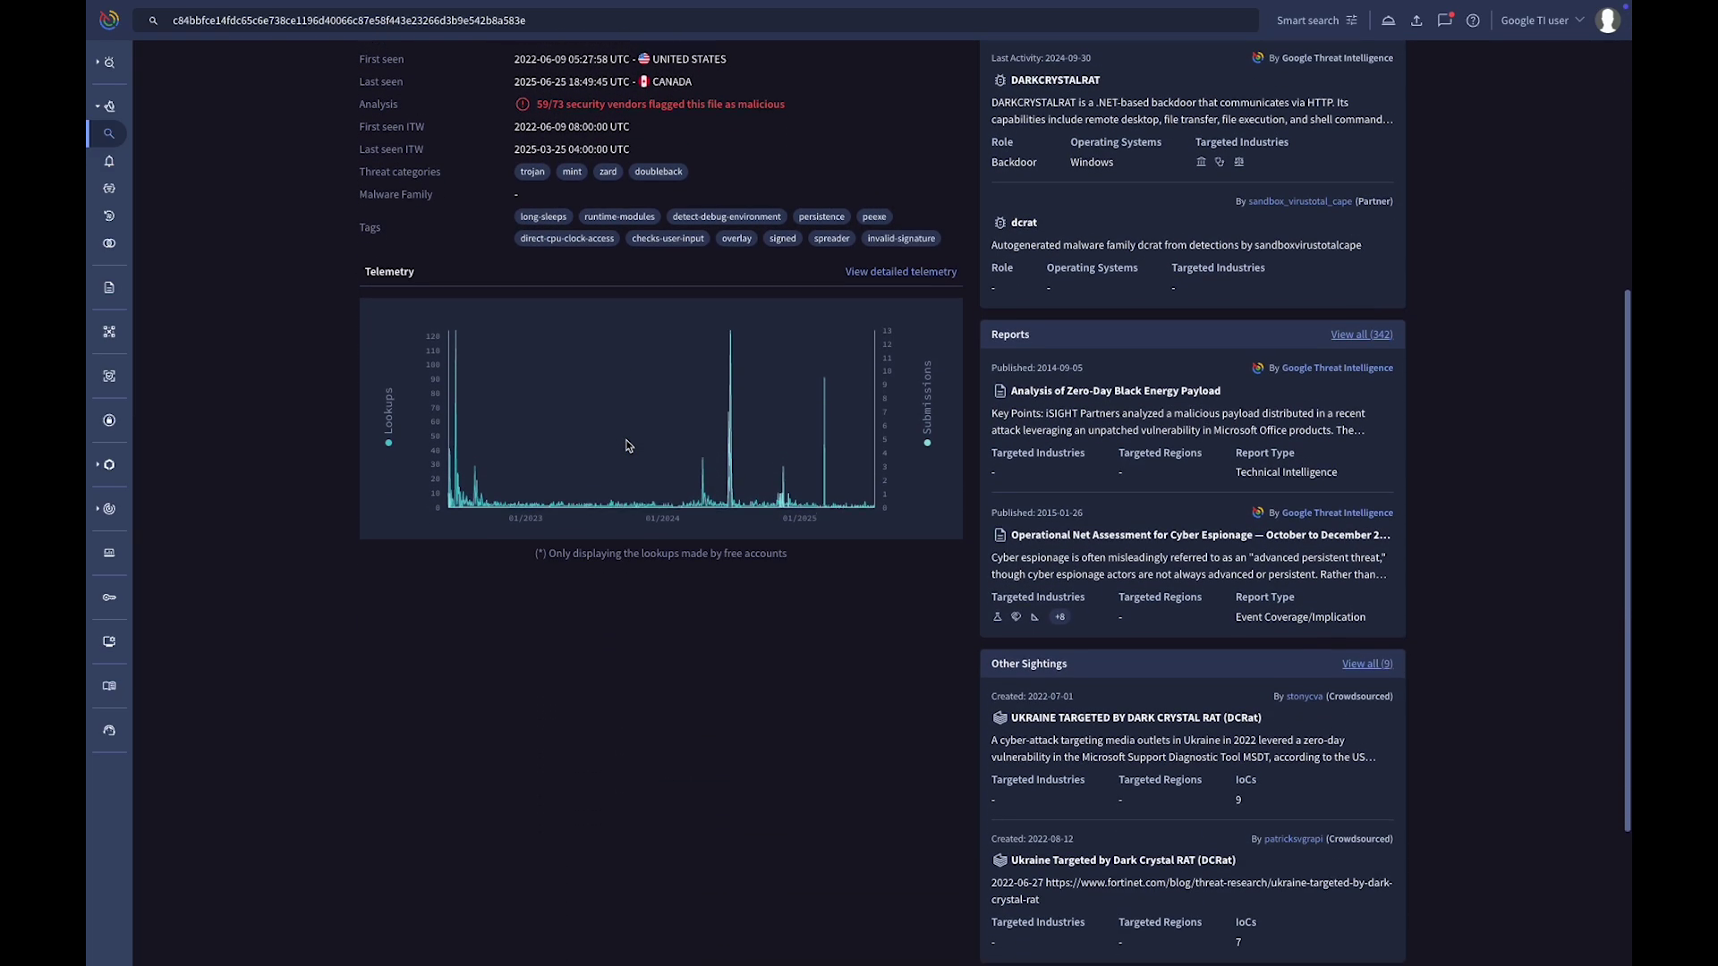
scroll(624, 440, up, 3)
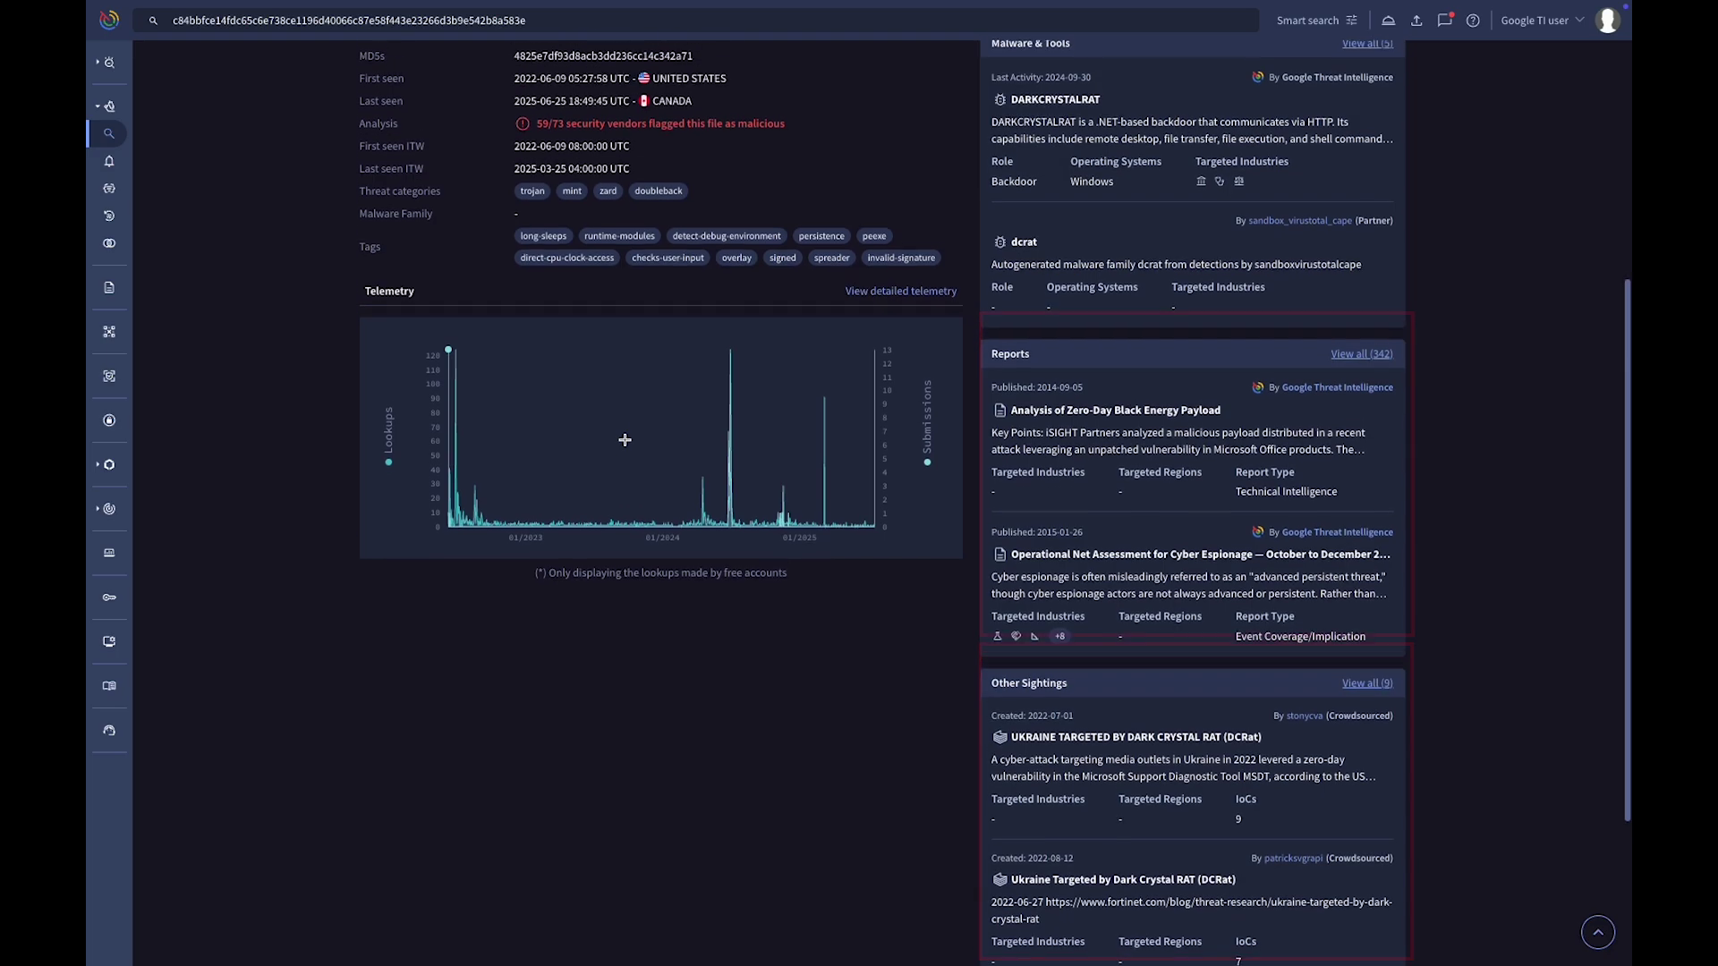
scroll(624, 441, up, 3)
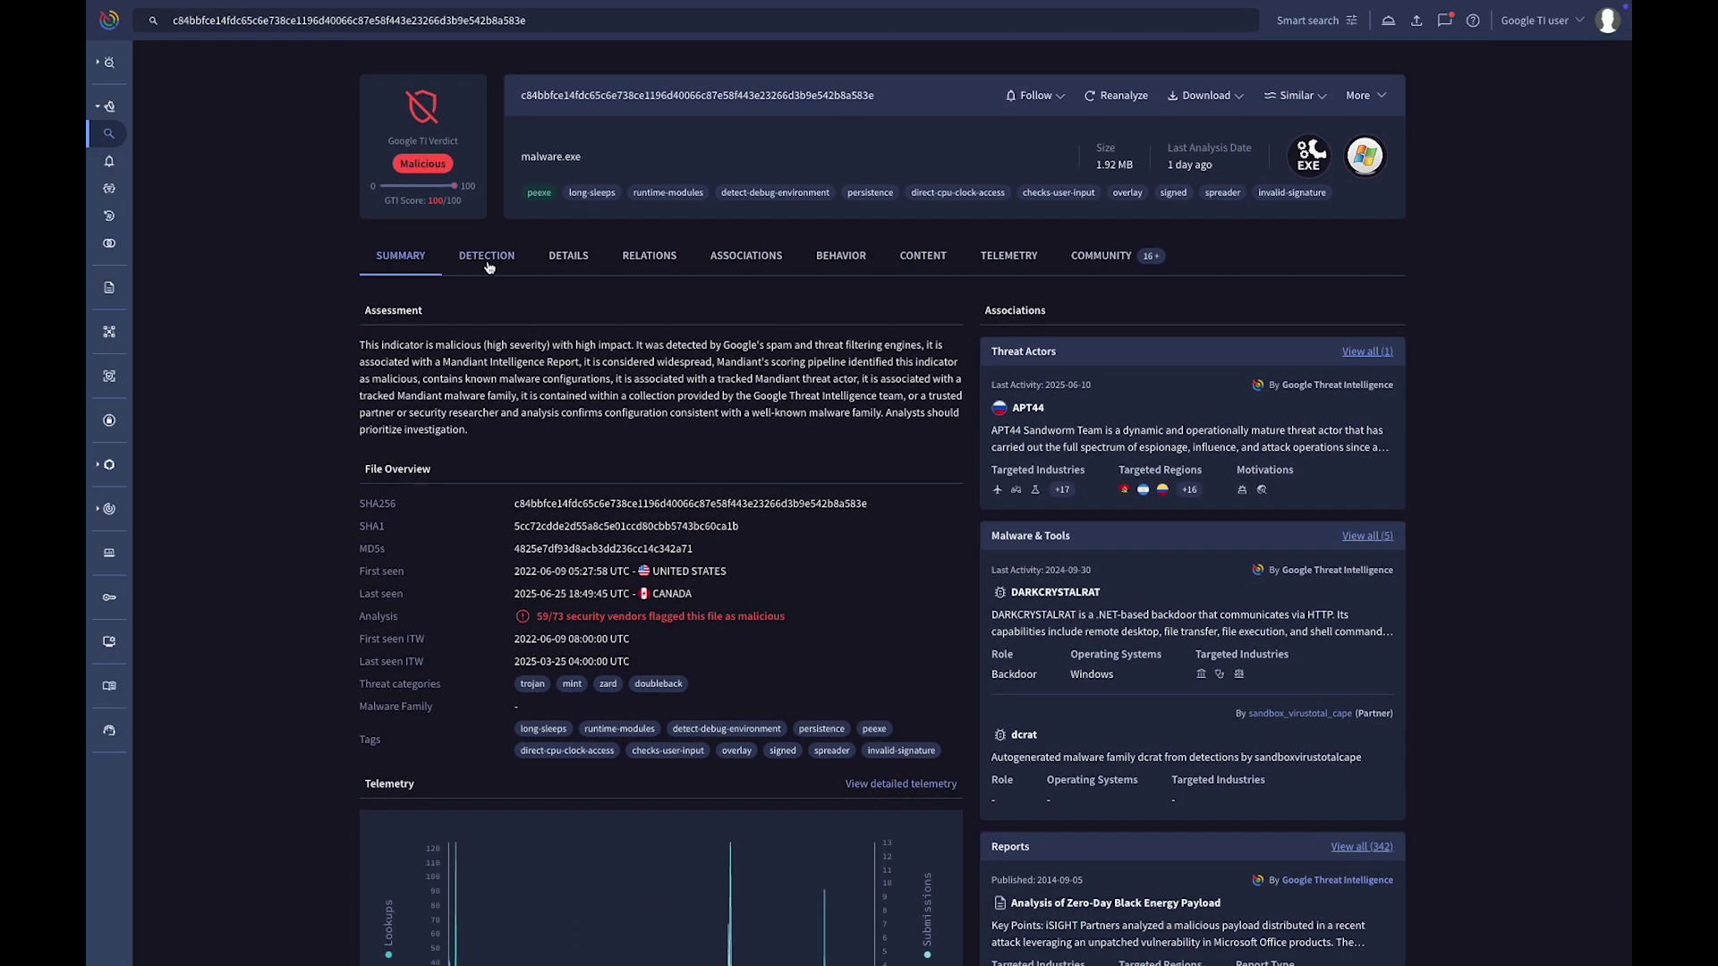
click(487, 258)
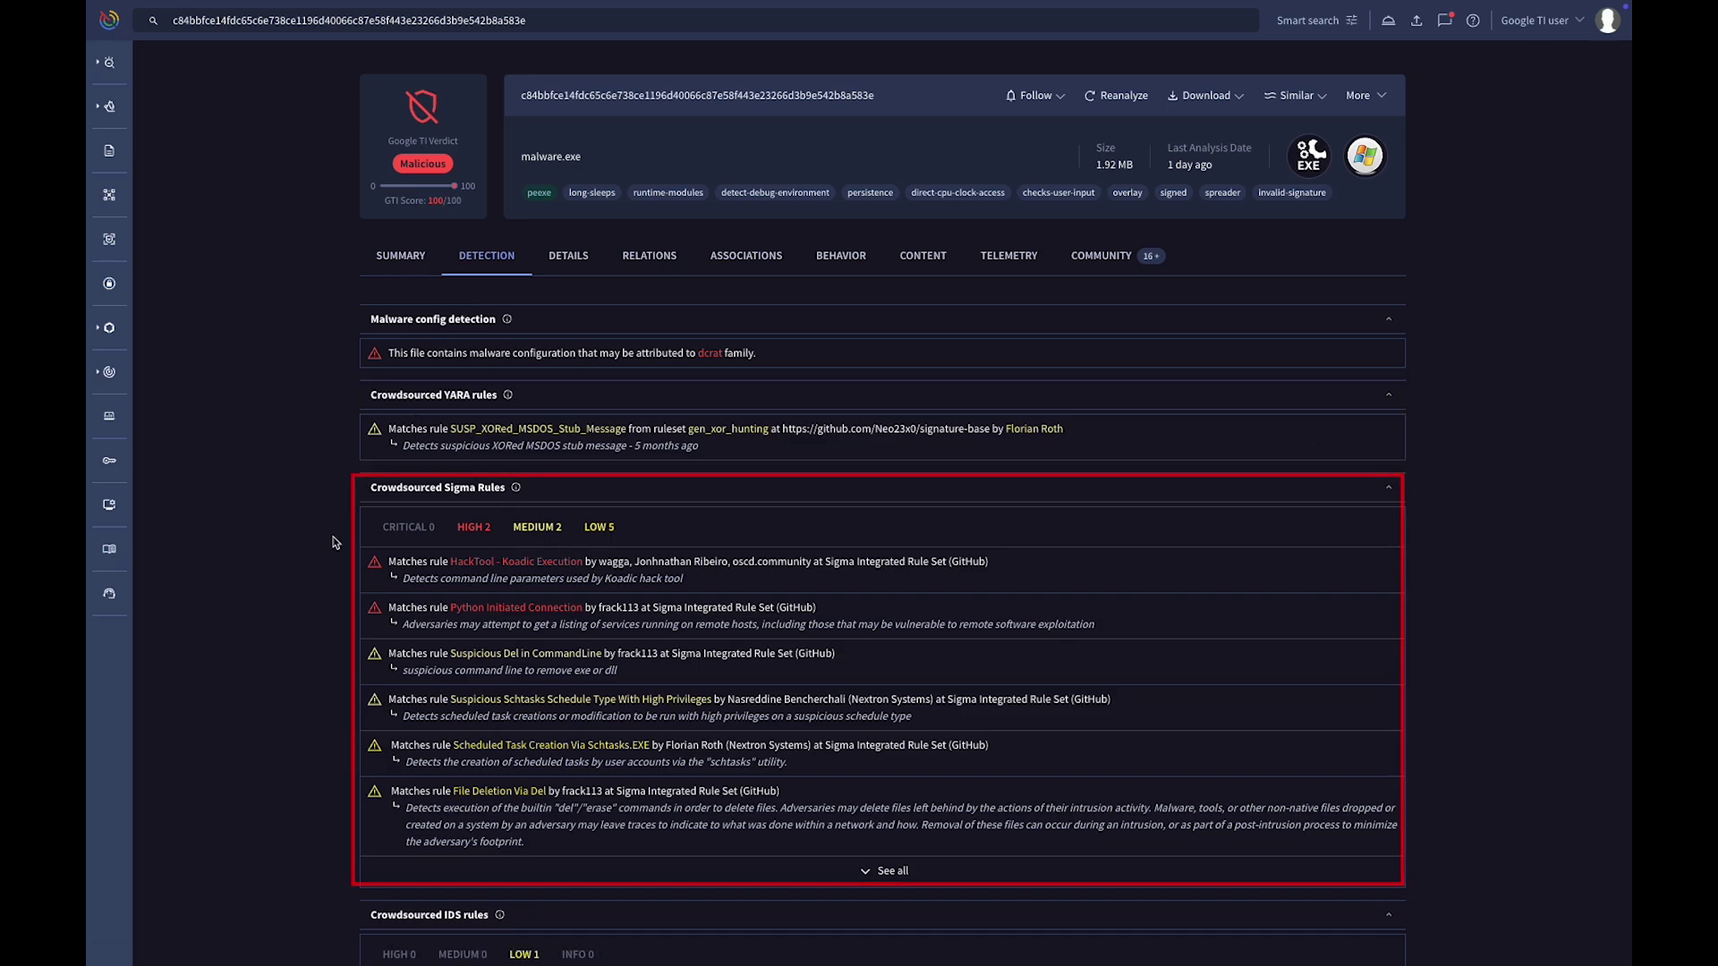
- Scroll the YARA and Sigma detections, then review Relations' embedded domains and execution parents
scroll(333, 542, down, 5)
scroll(332, 542, down, 3)
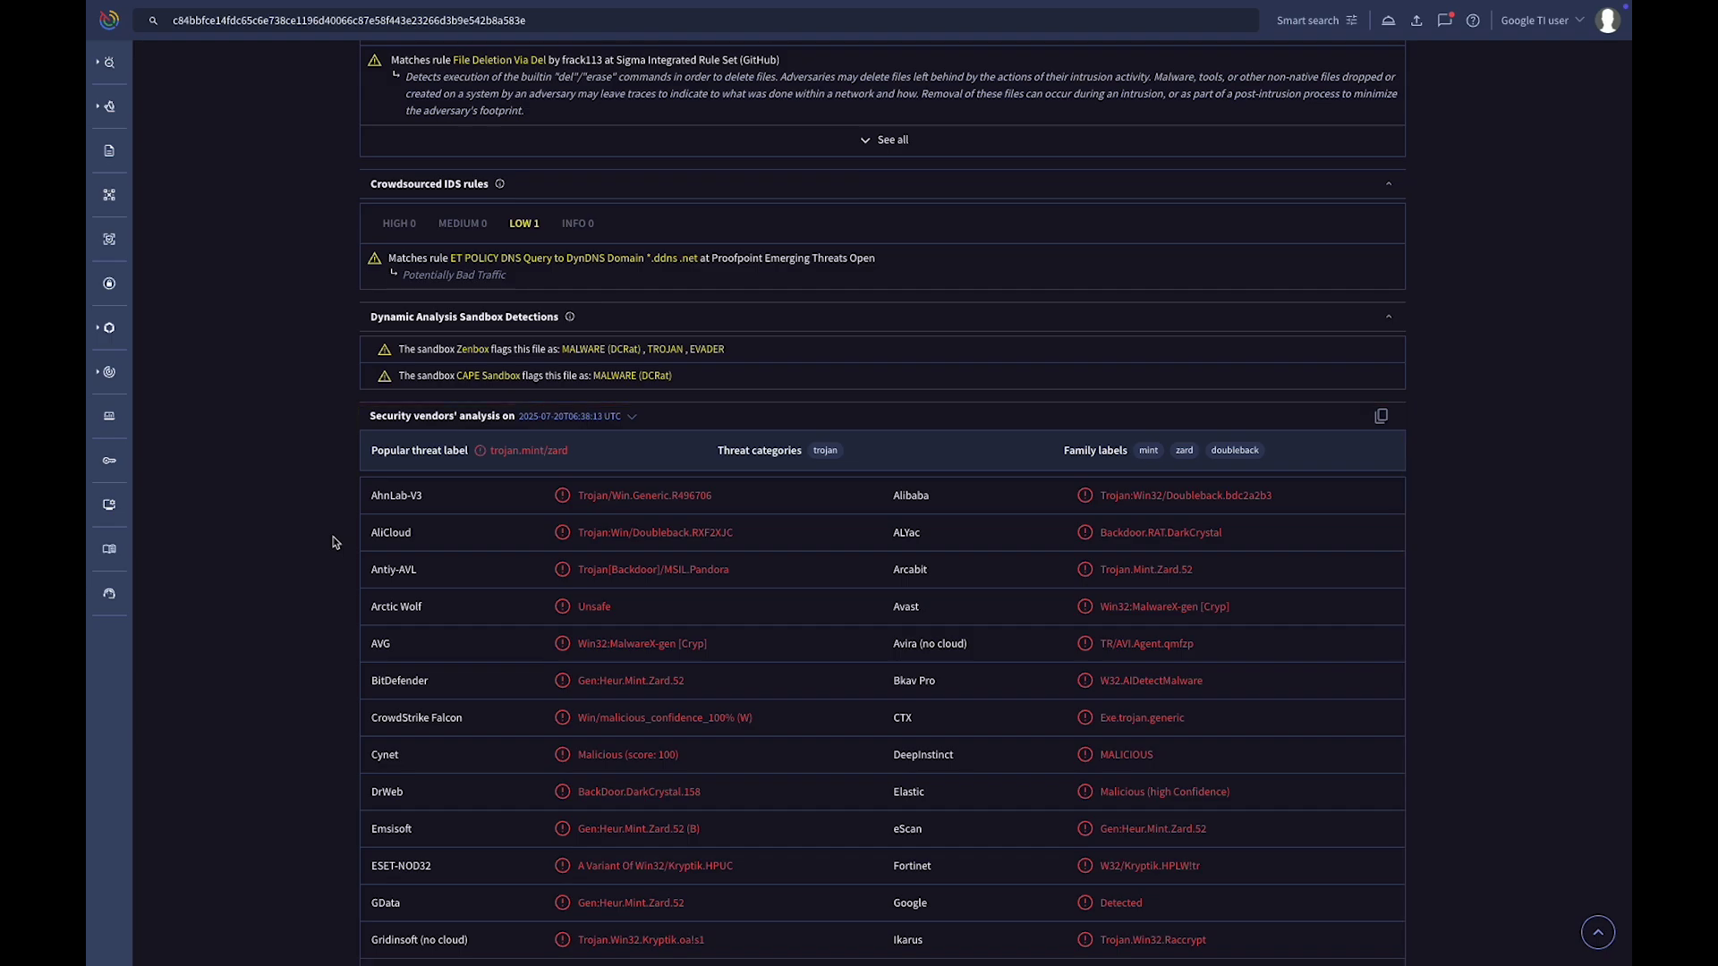
scroll(333, 543, up, 7)
scroll(340, 542, up, 1)
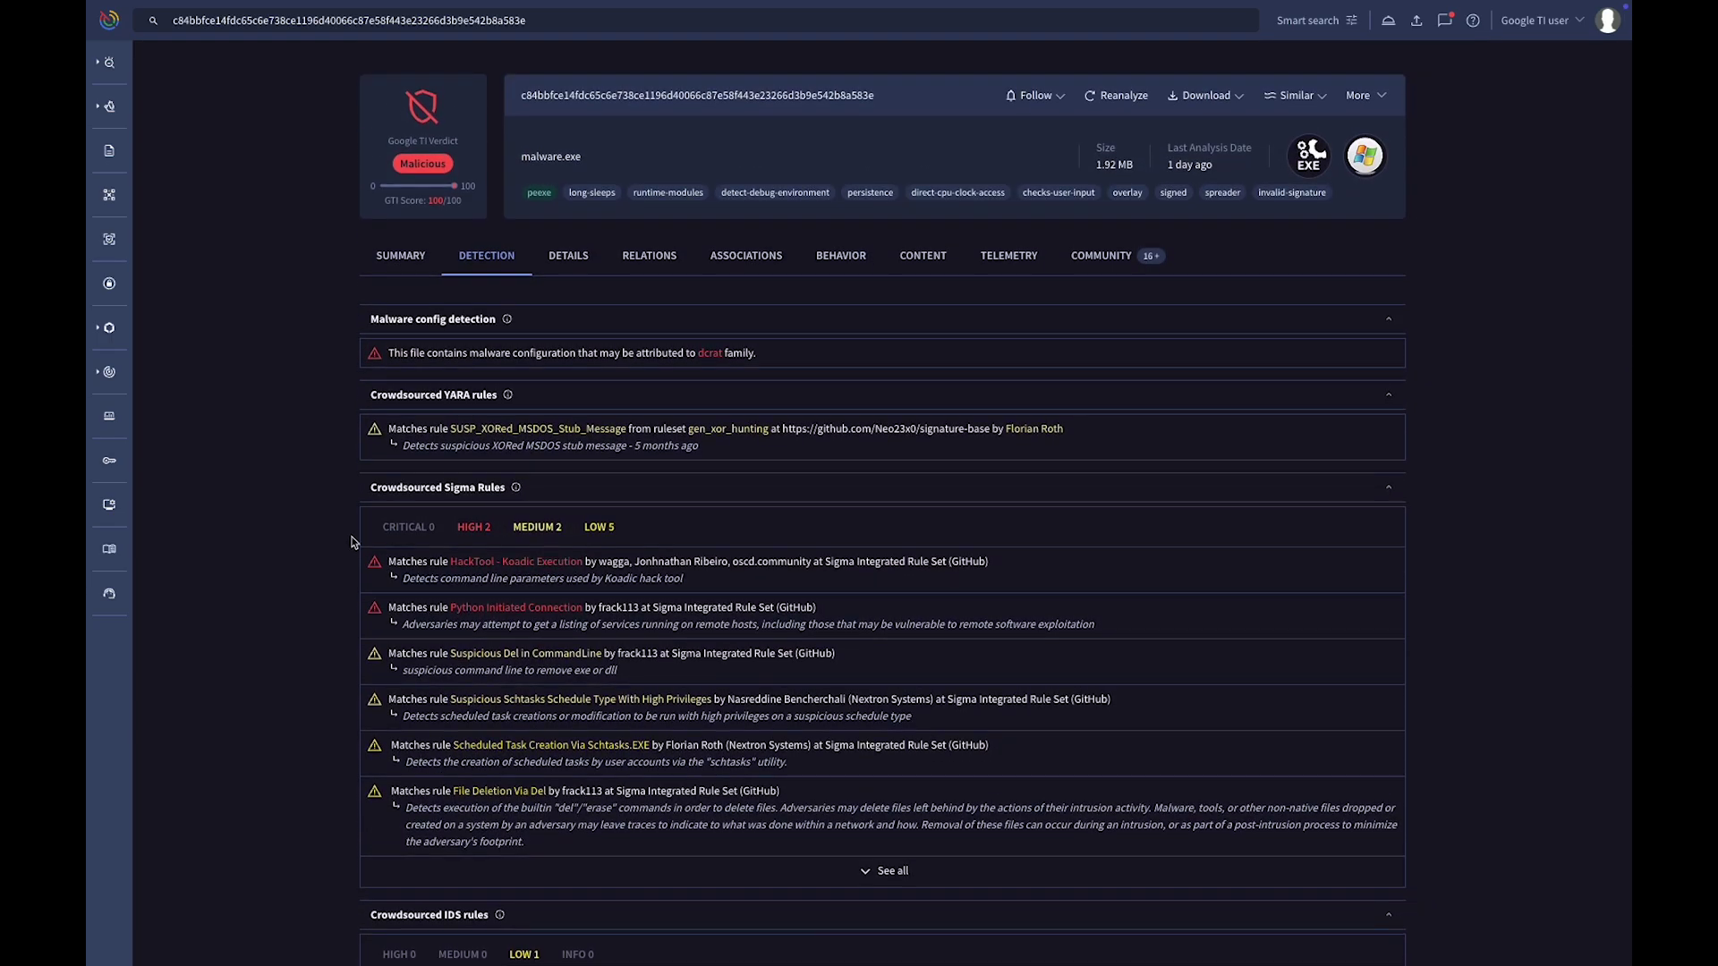
click(626, 256)
scroll(371, 555, down, 13)
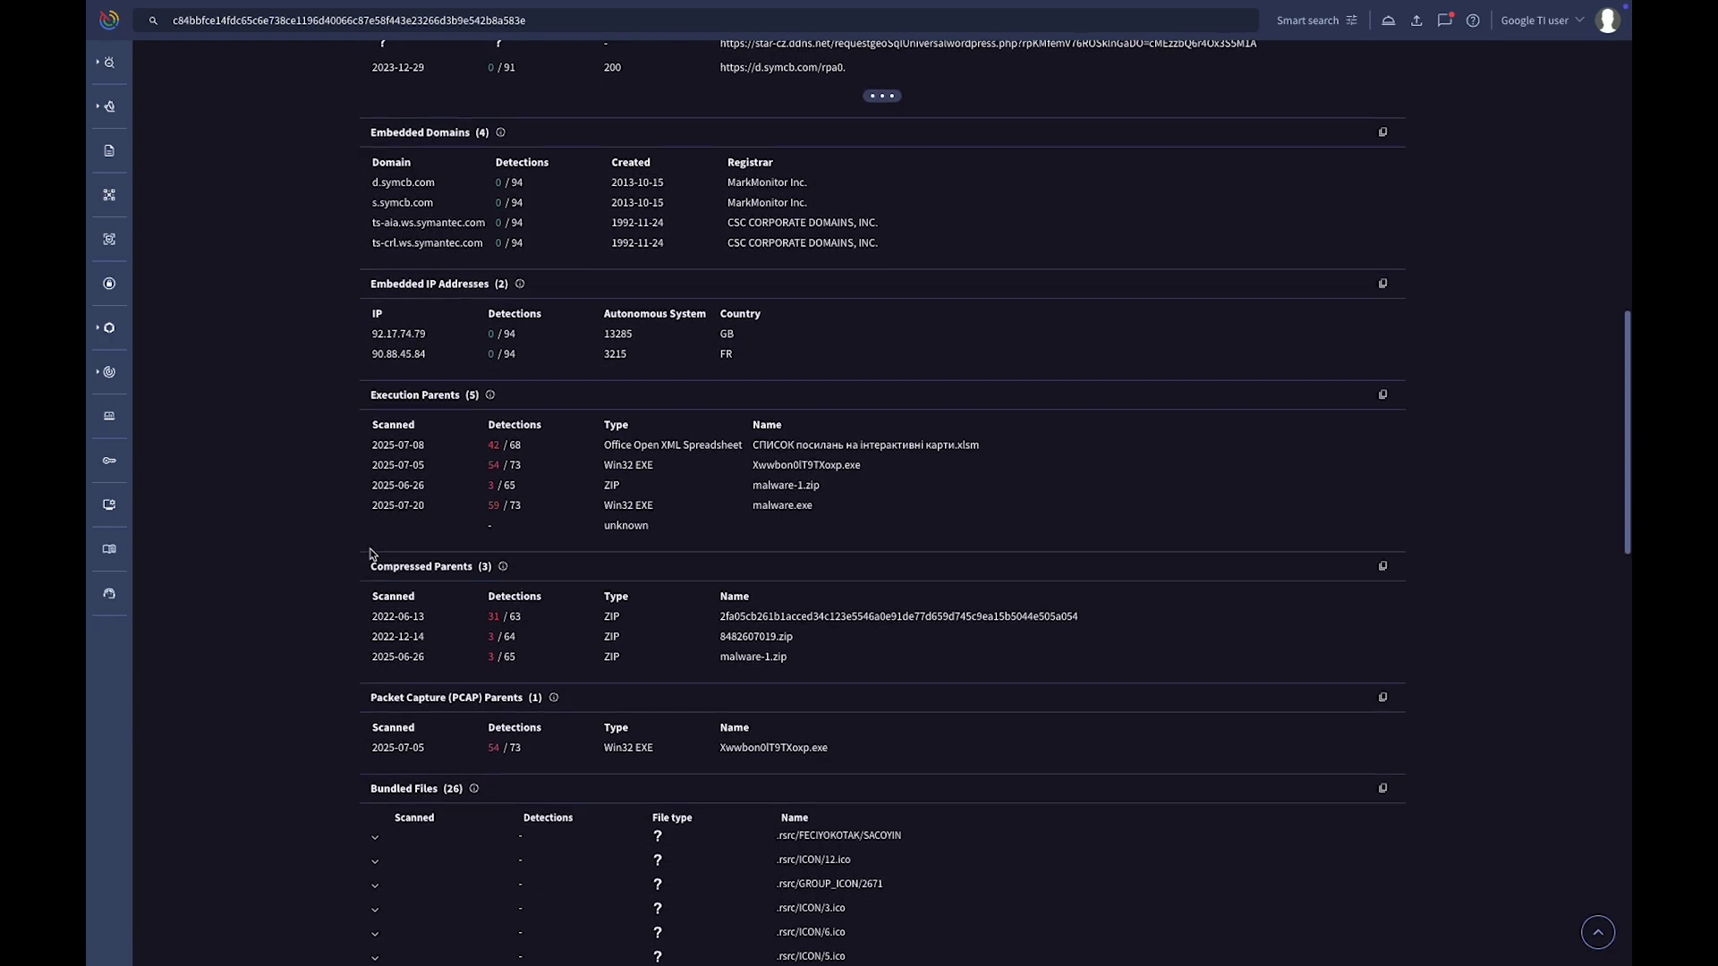
scroll(370, 555, up, 13)
- In the Behavior report, jump via Table of Contents to Process and Service Actions
click(829, 258)
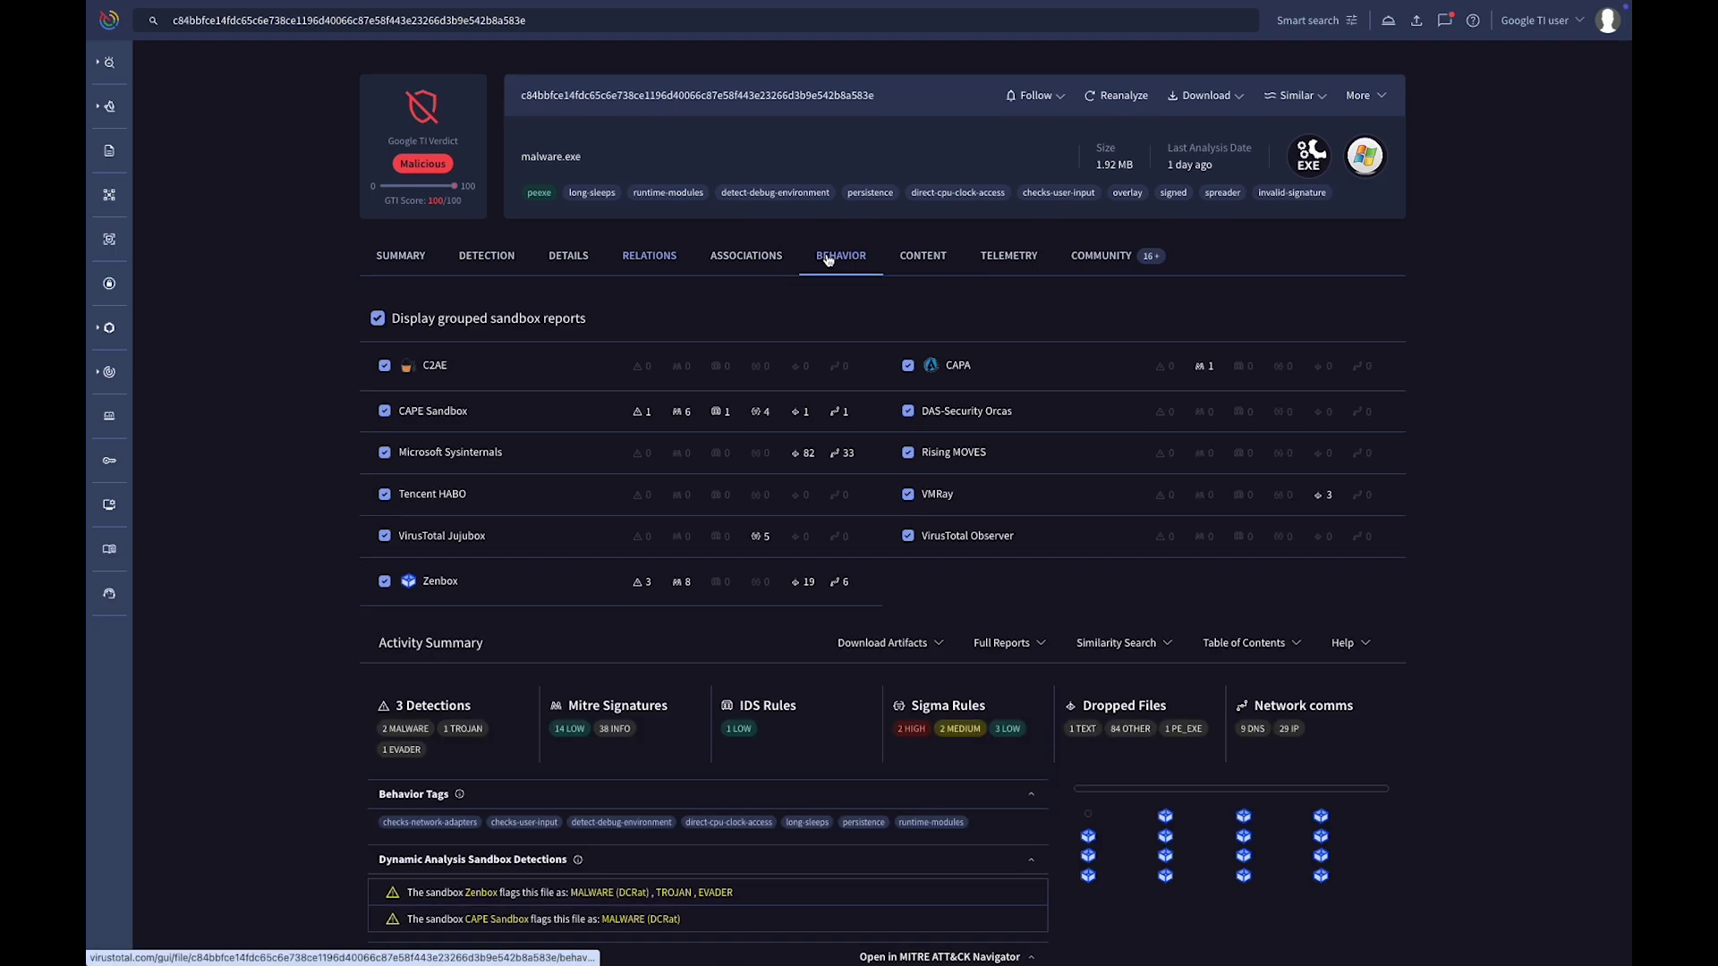
scroll(716, 541, down, 4)
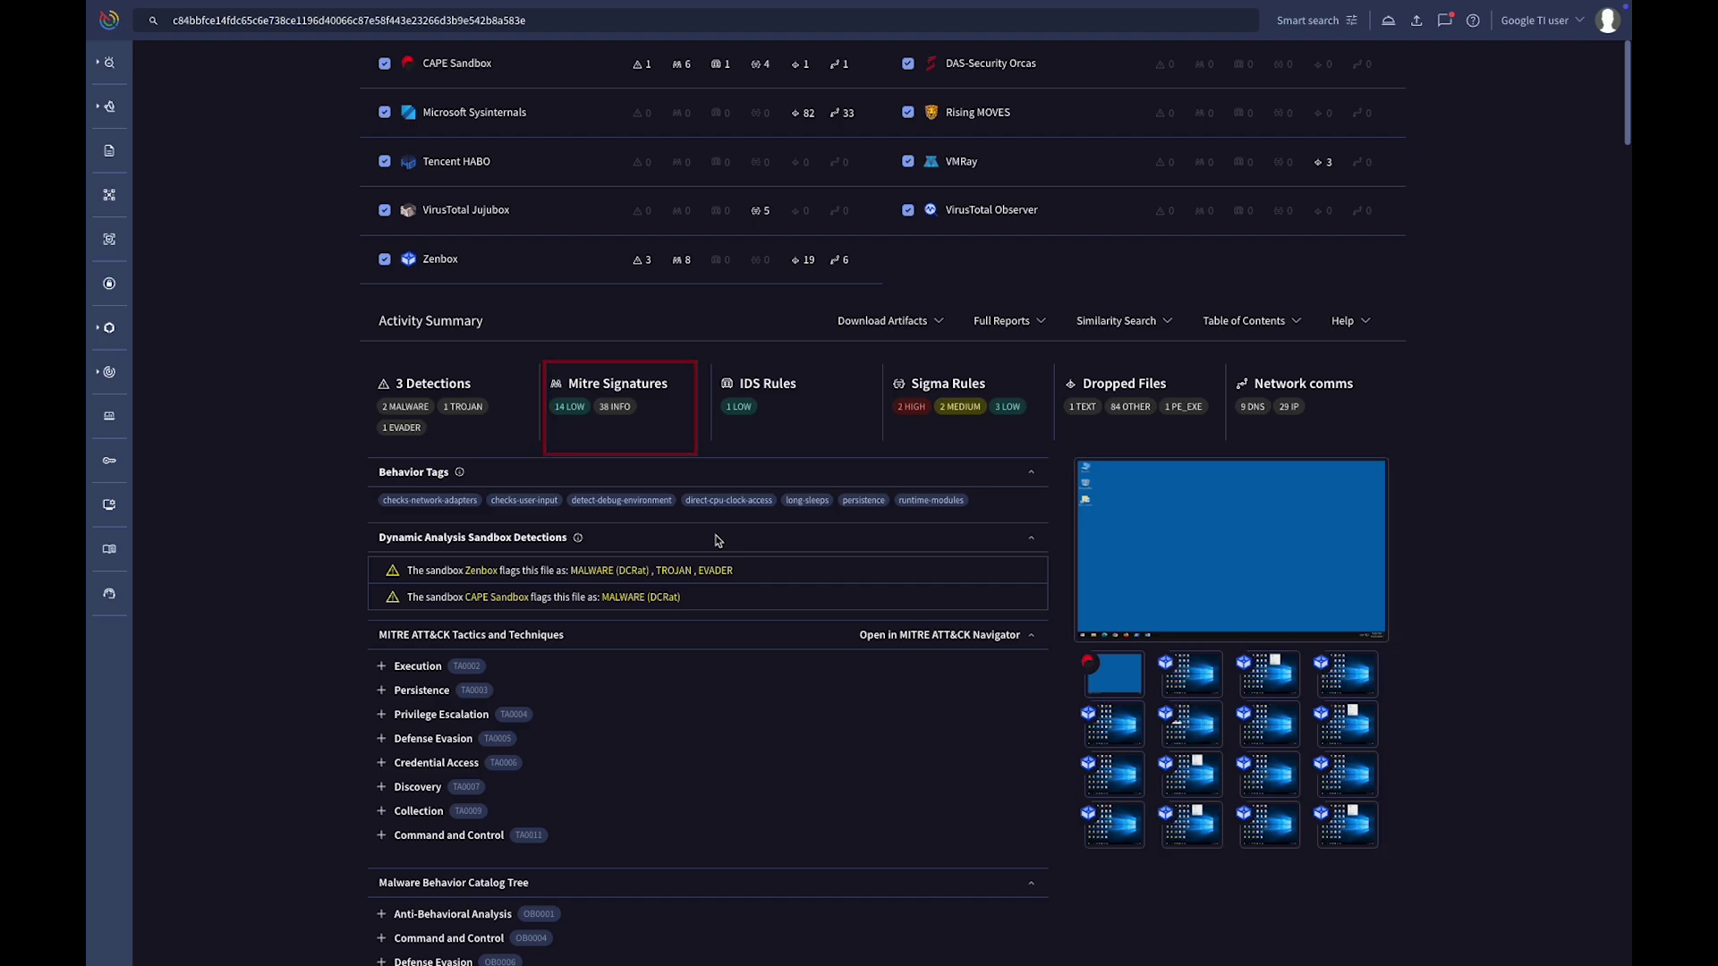
click(1219, 318)
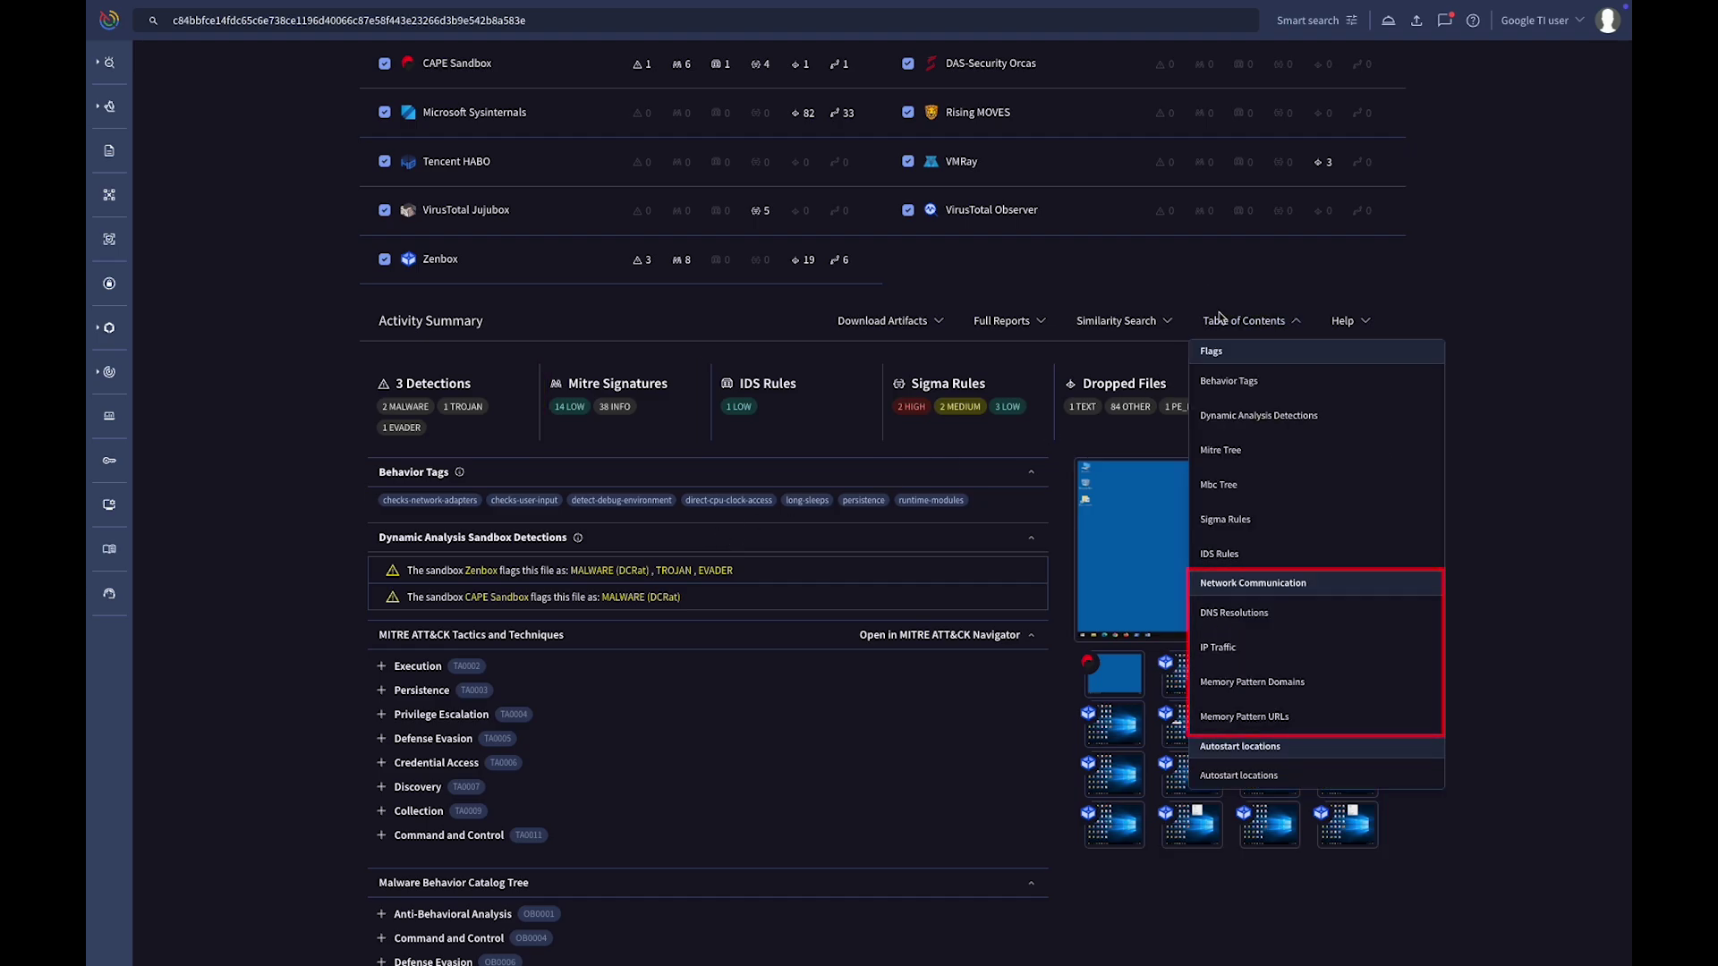
scroll(1338, 604, down, 2)
scroll(1338, 605, down, 3)
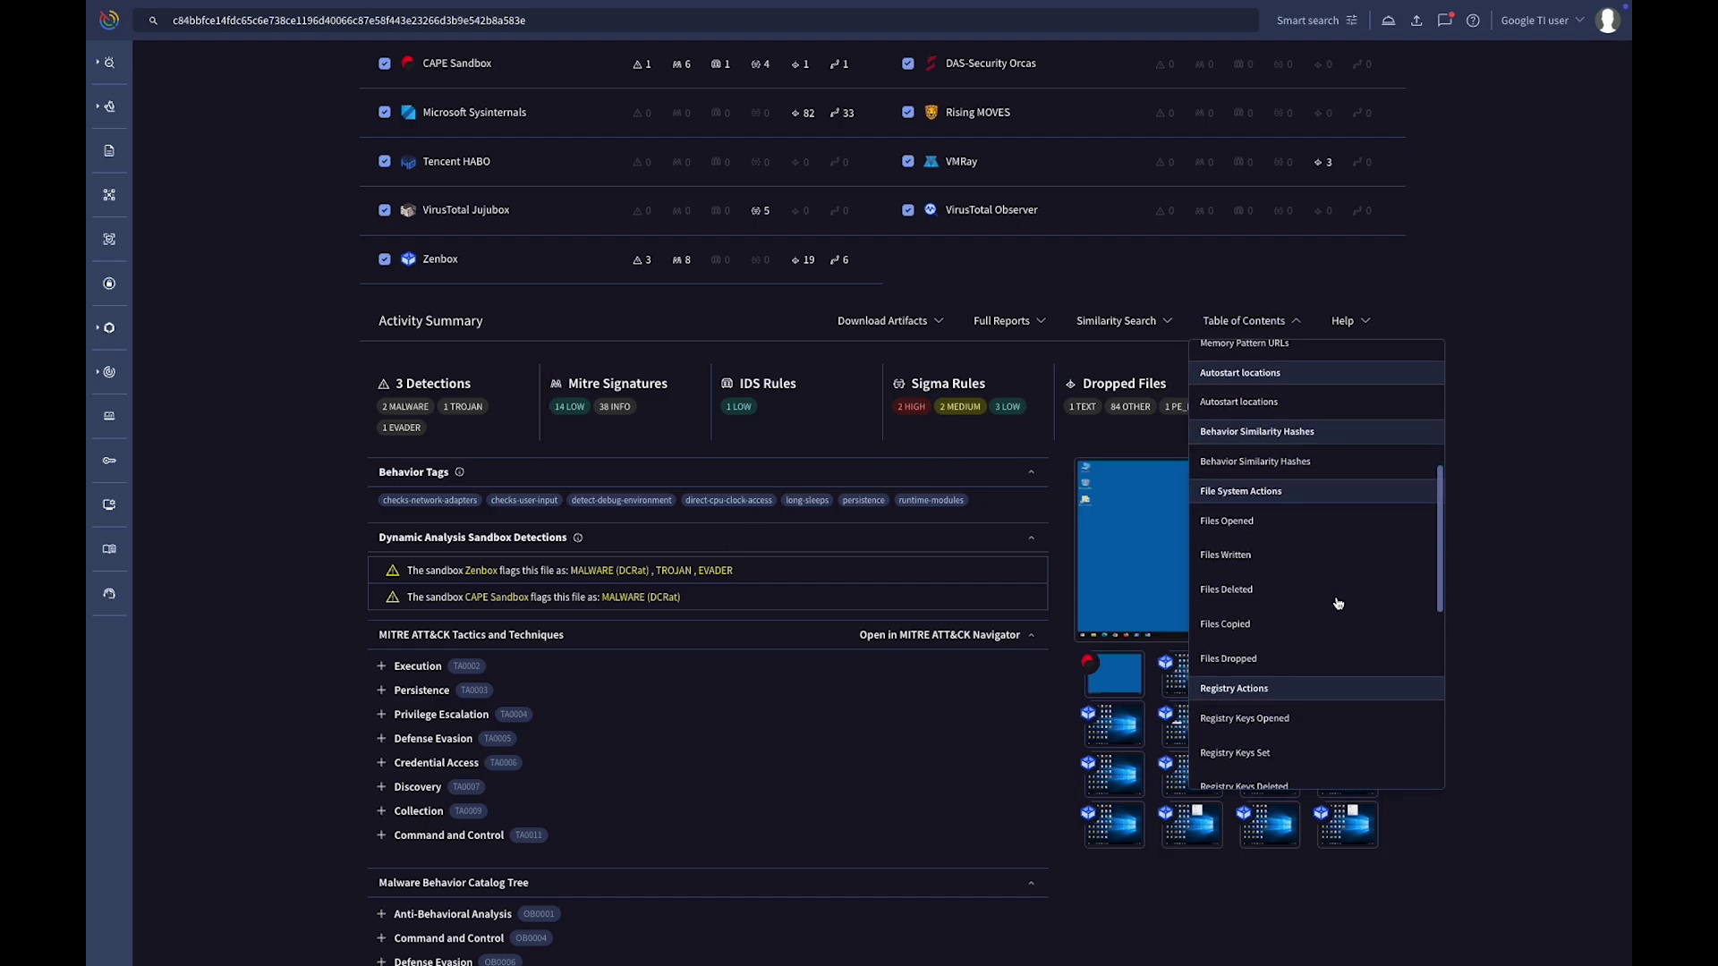
scroll(1338, 604, down, 4)
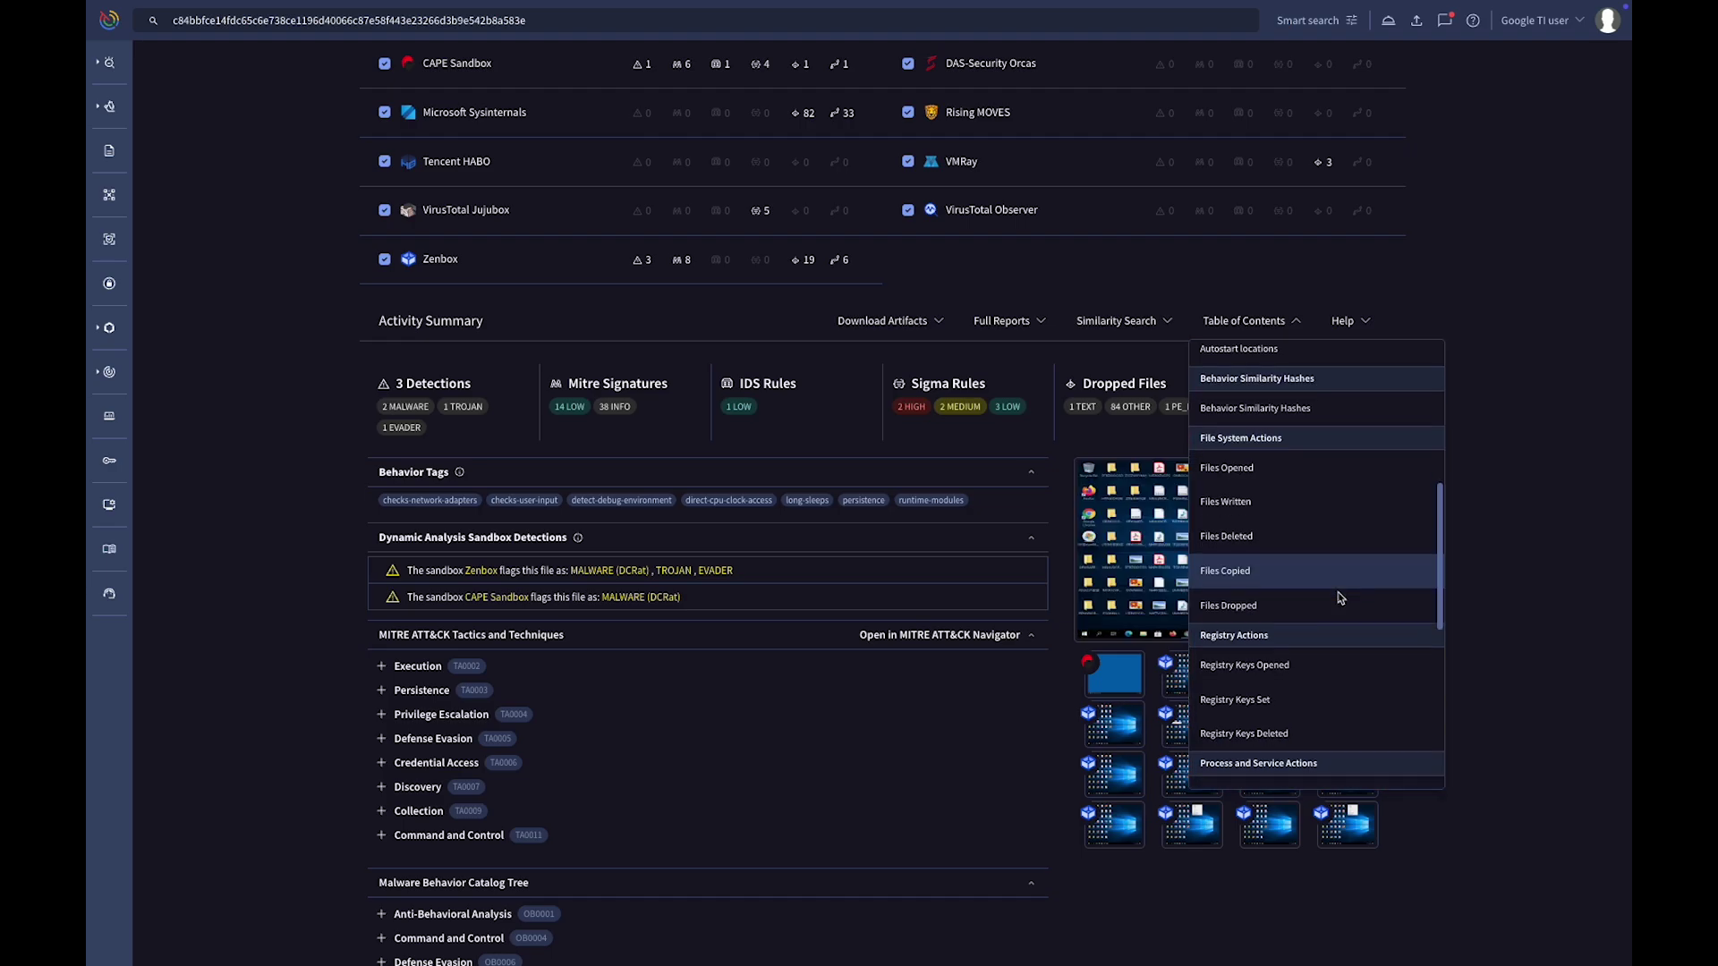
click(1336, 597)
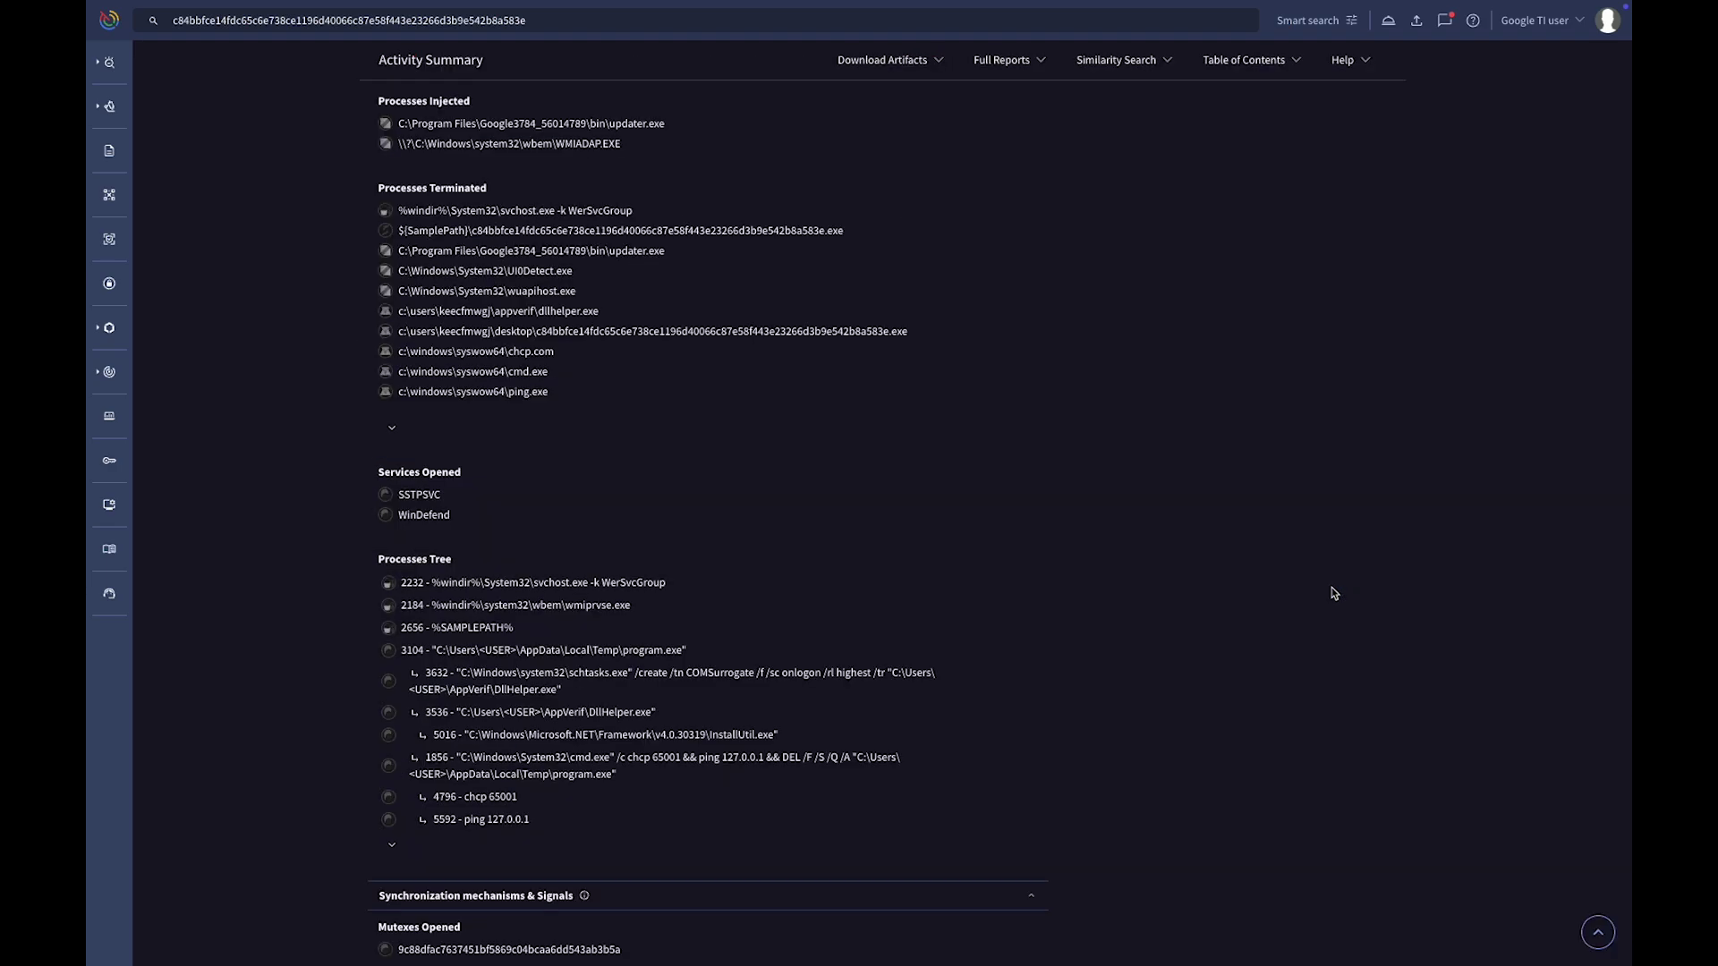
scroll(1334, 593, up, 15)
- Open the Livehunt rulesets list under IoC Investigation
mouse_move(111, 143)
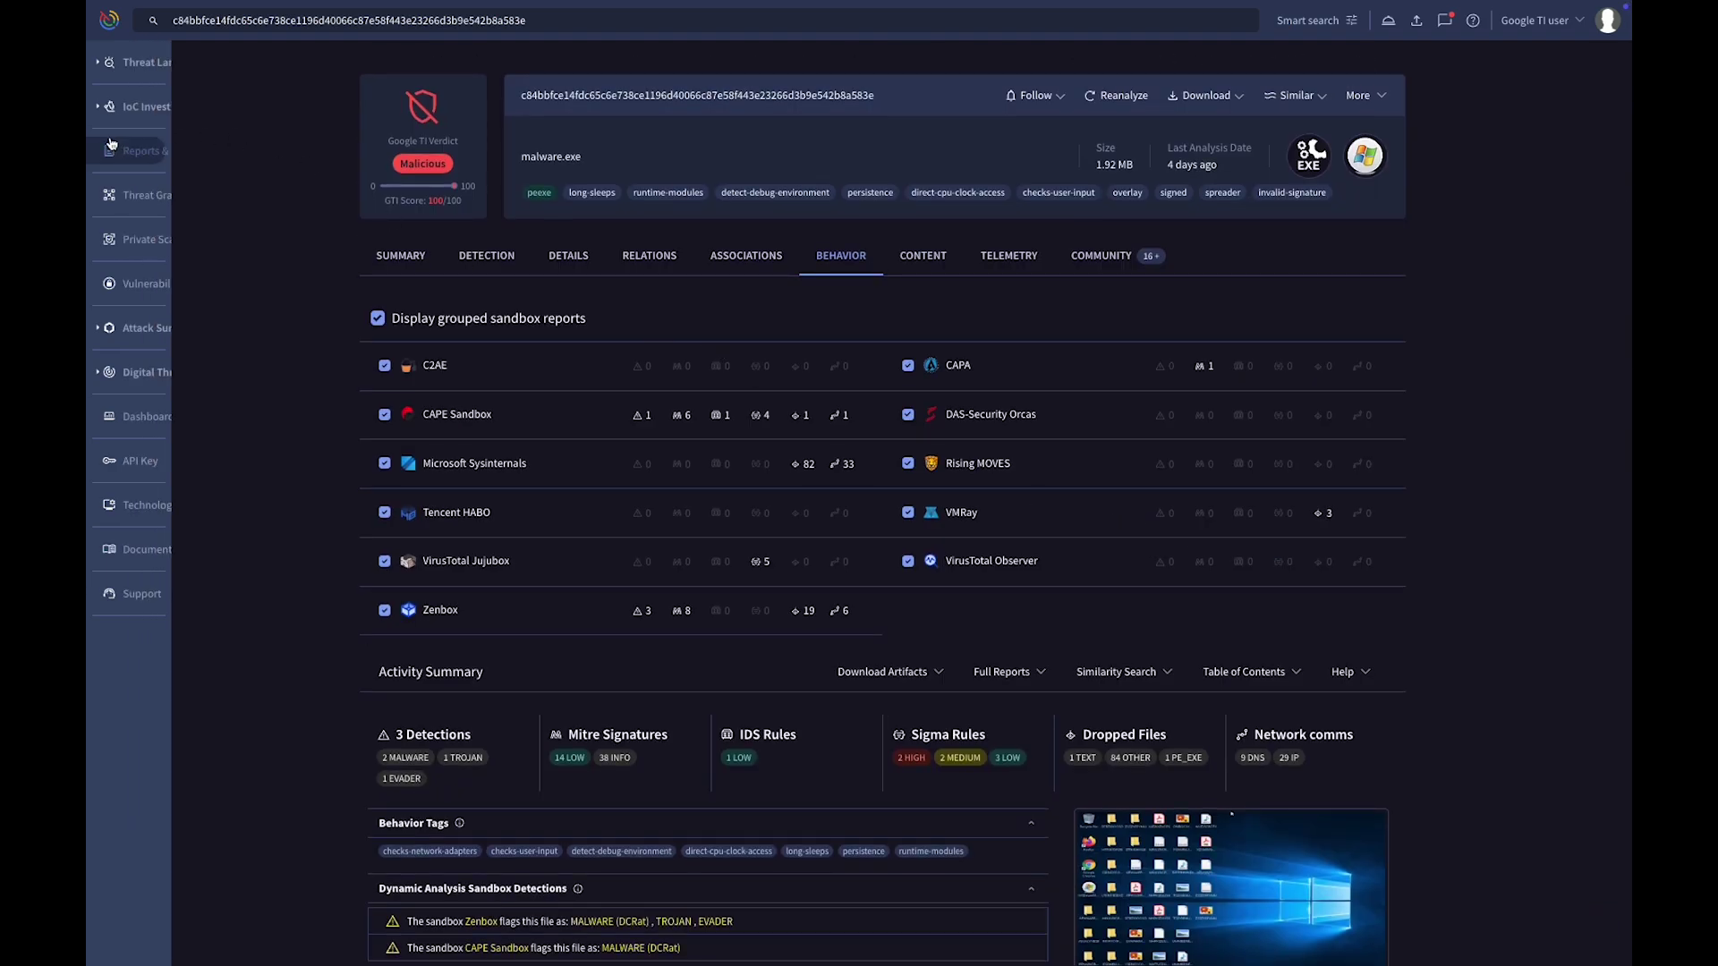
click(112, 109)
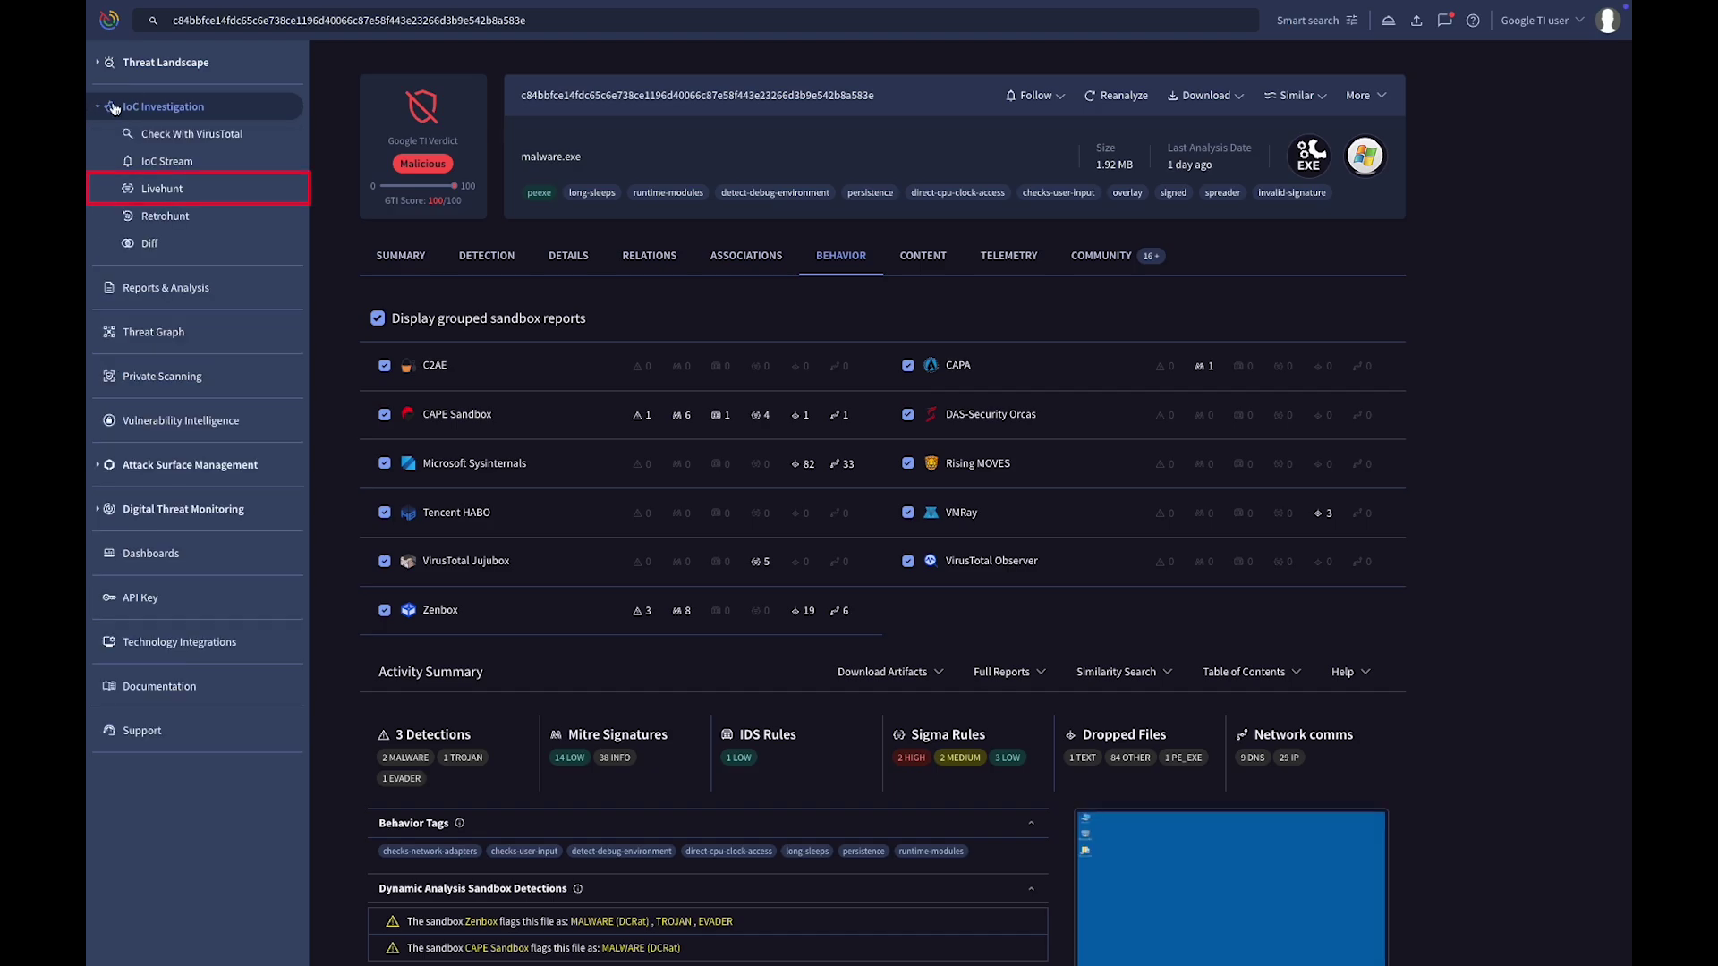
click(147, 190)
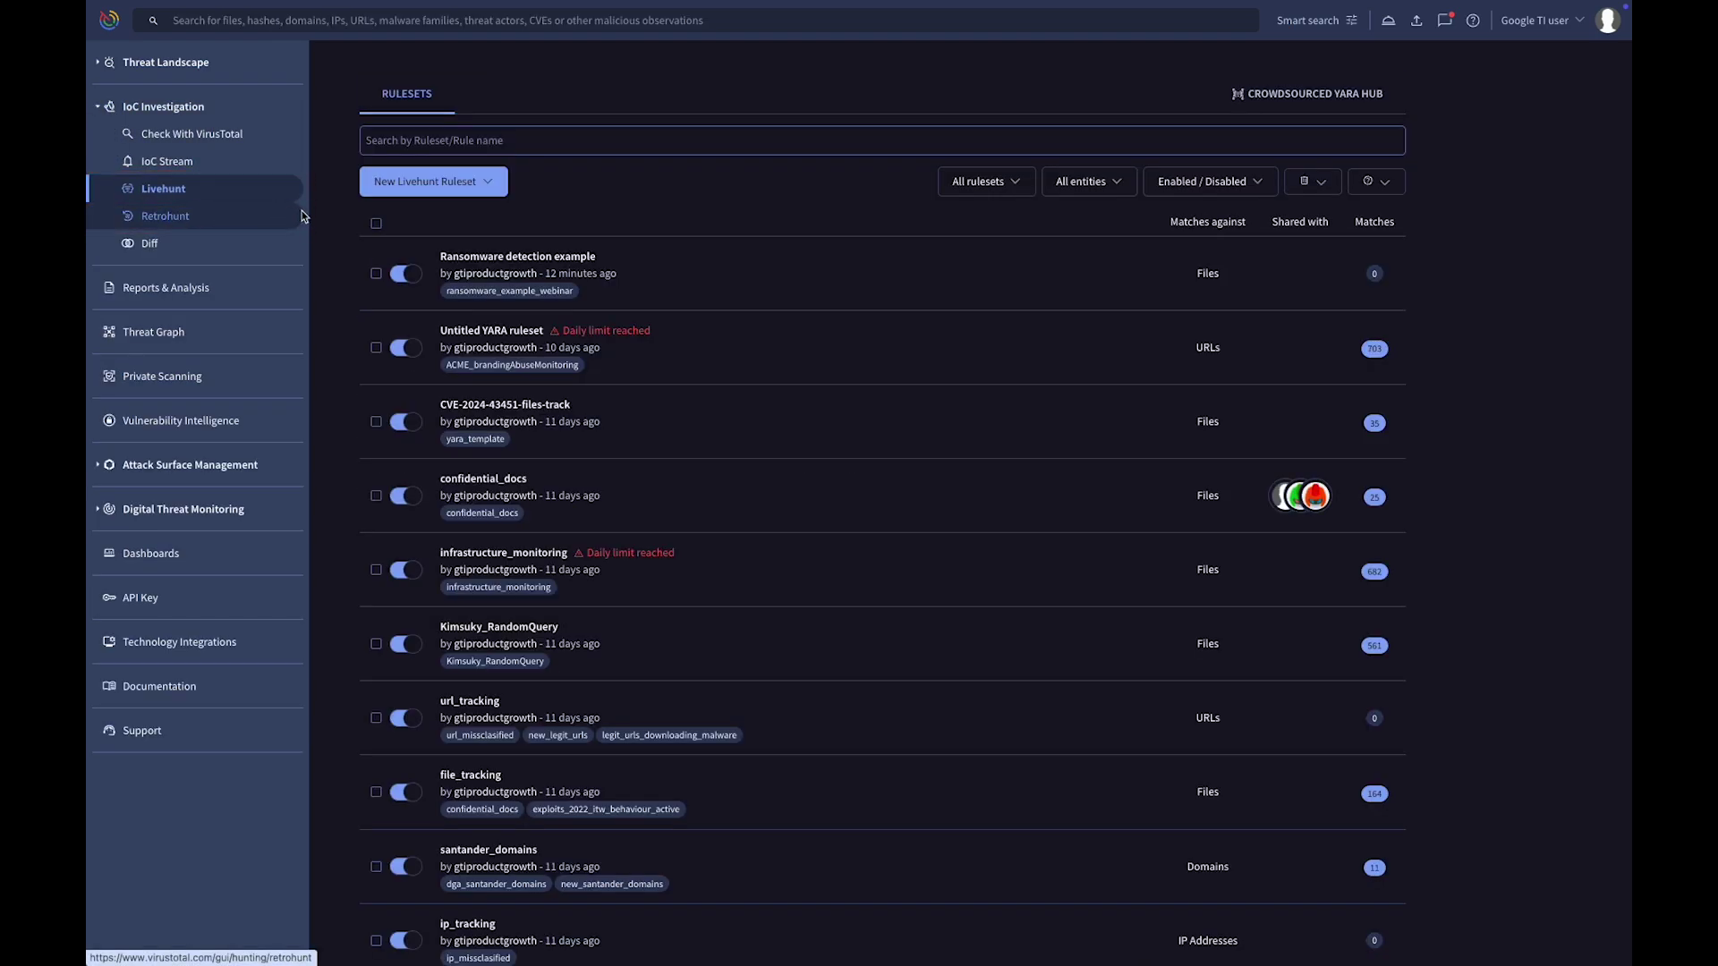
- Add the 'New files detected as ransomware' template to Ransomware detection example and save it
click(449, 257)
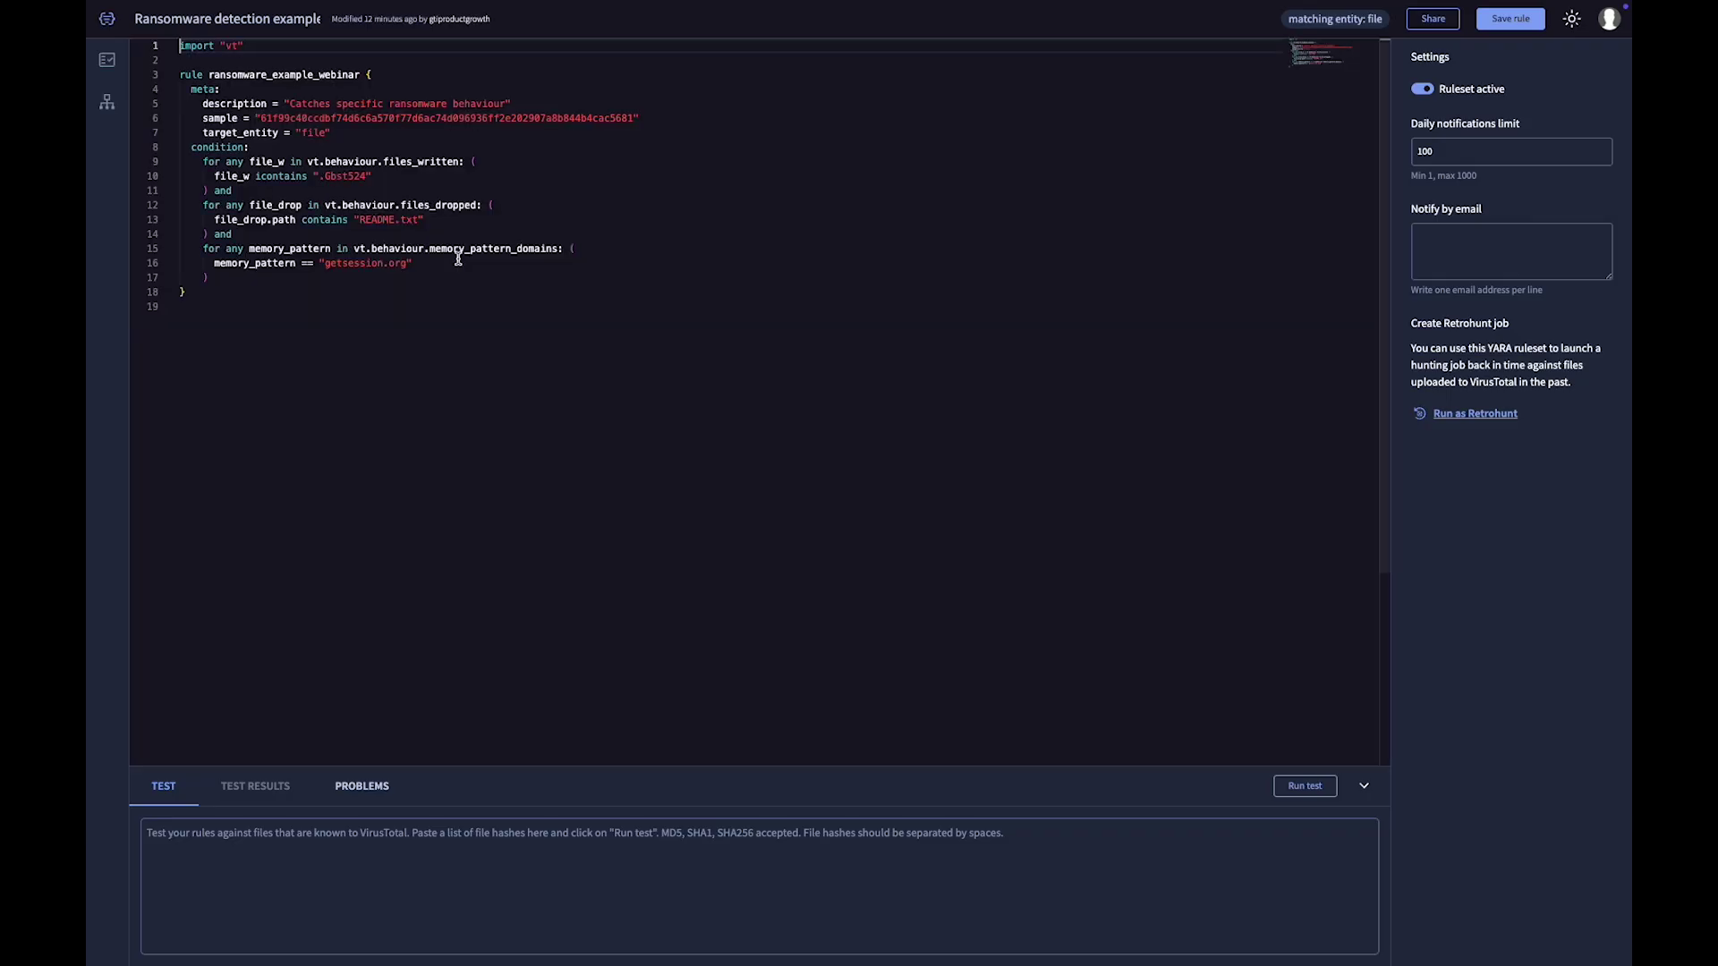
click(108, 61)
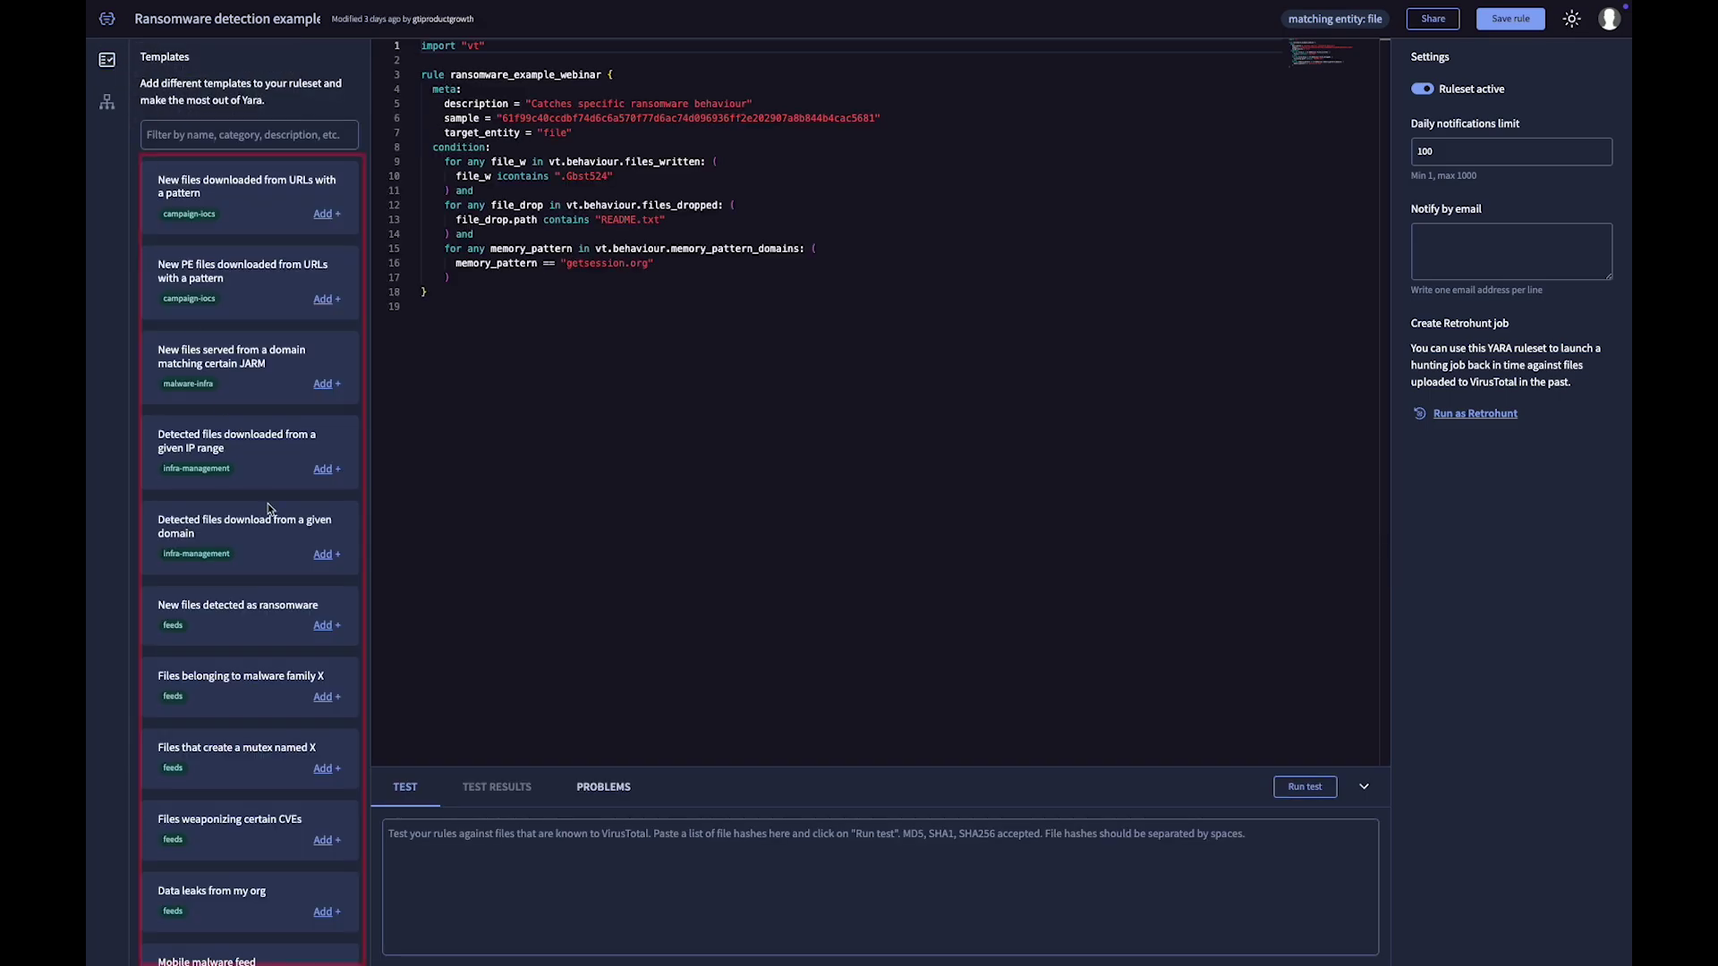
click(320, 626)
click(1503, 25)
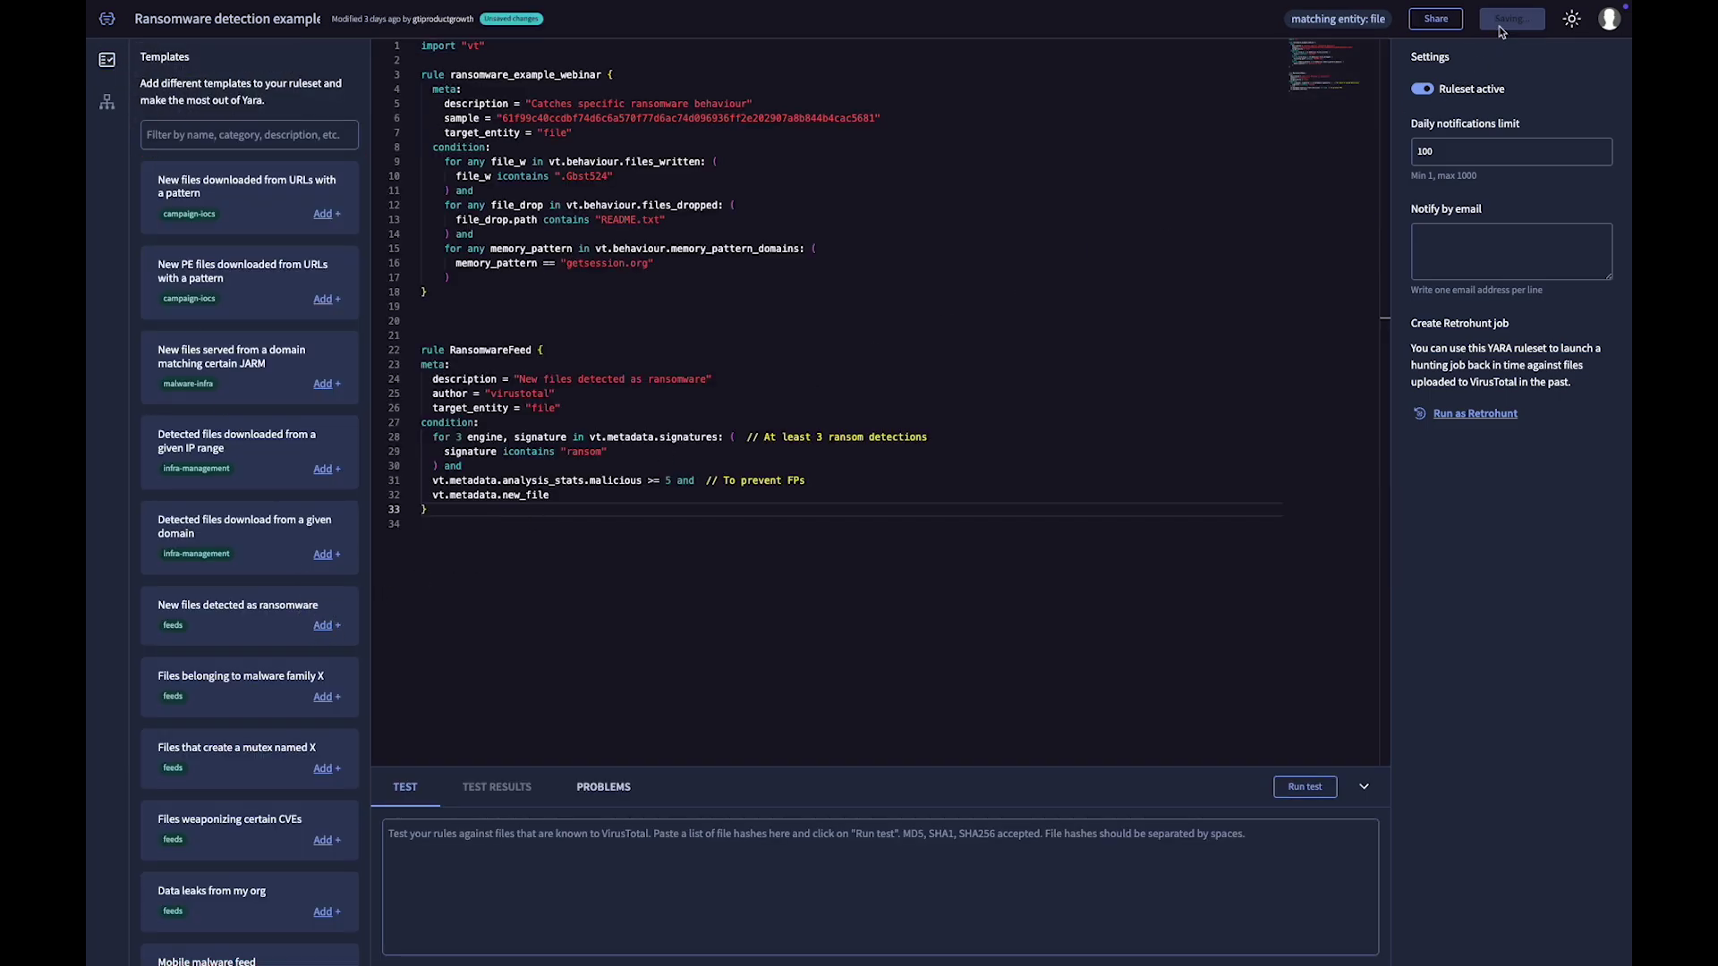
click(111, 19)
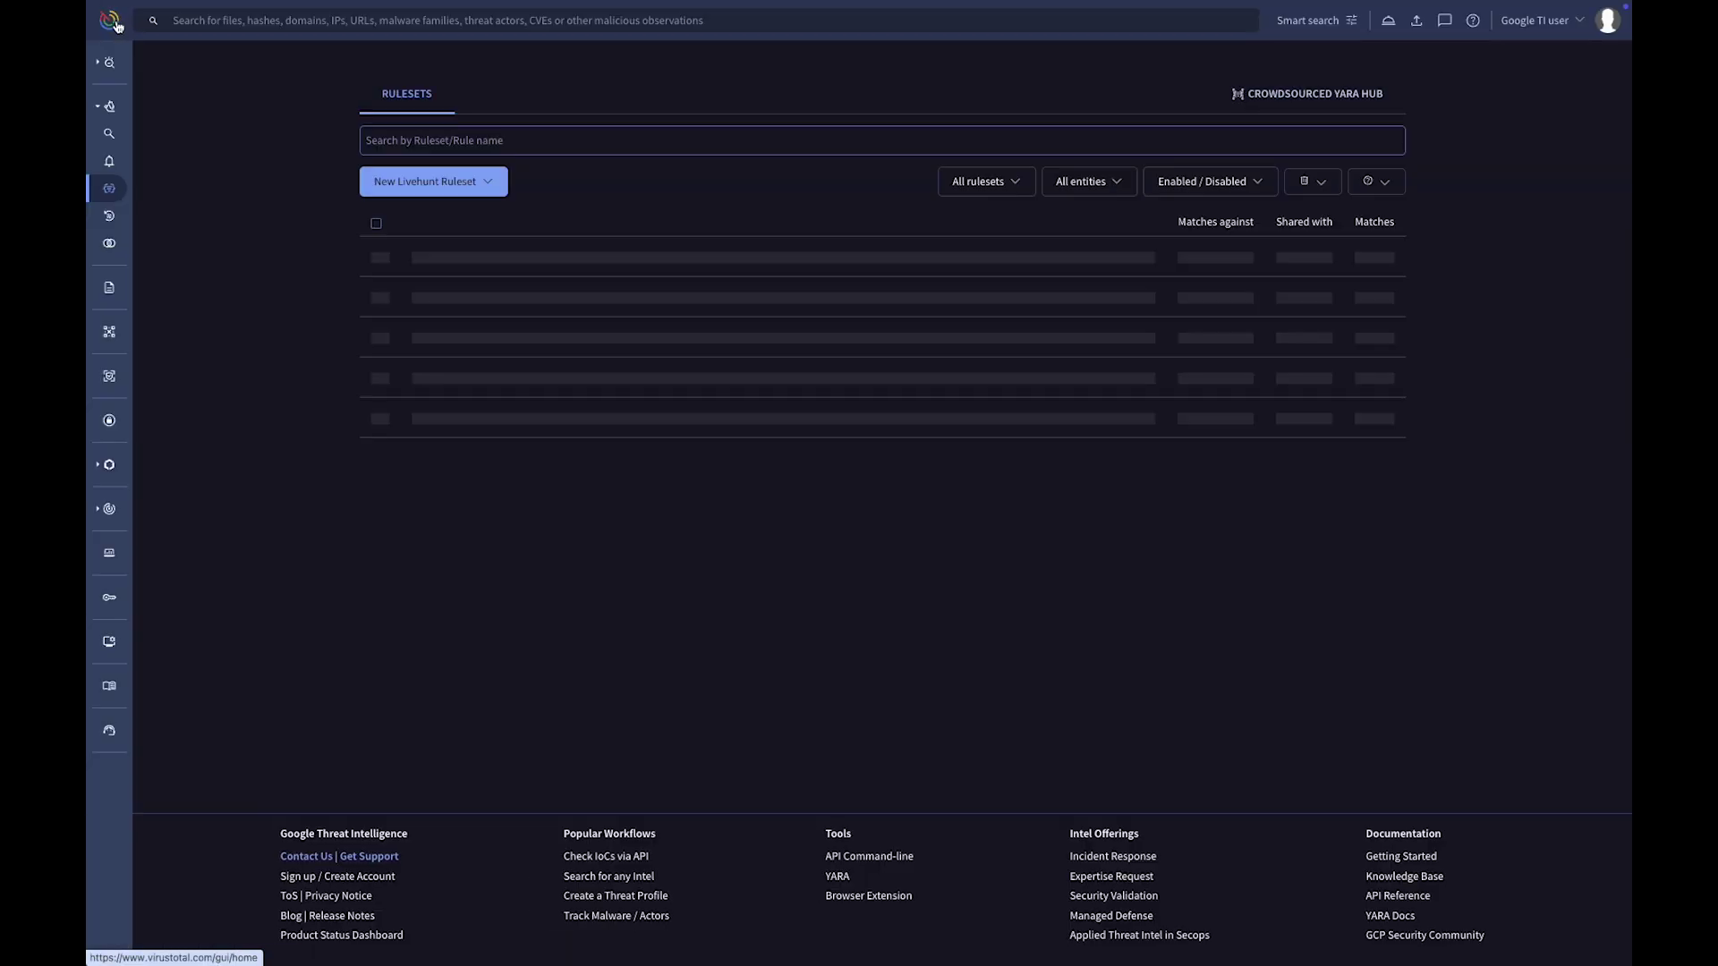
- Open IoC Stream under IoC Investigation and scroll through the indicator matches
mouse_move(124, 54)
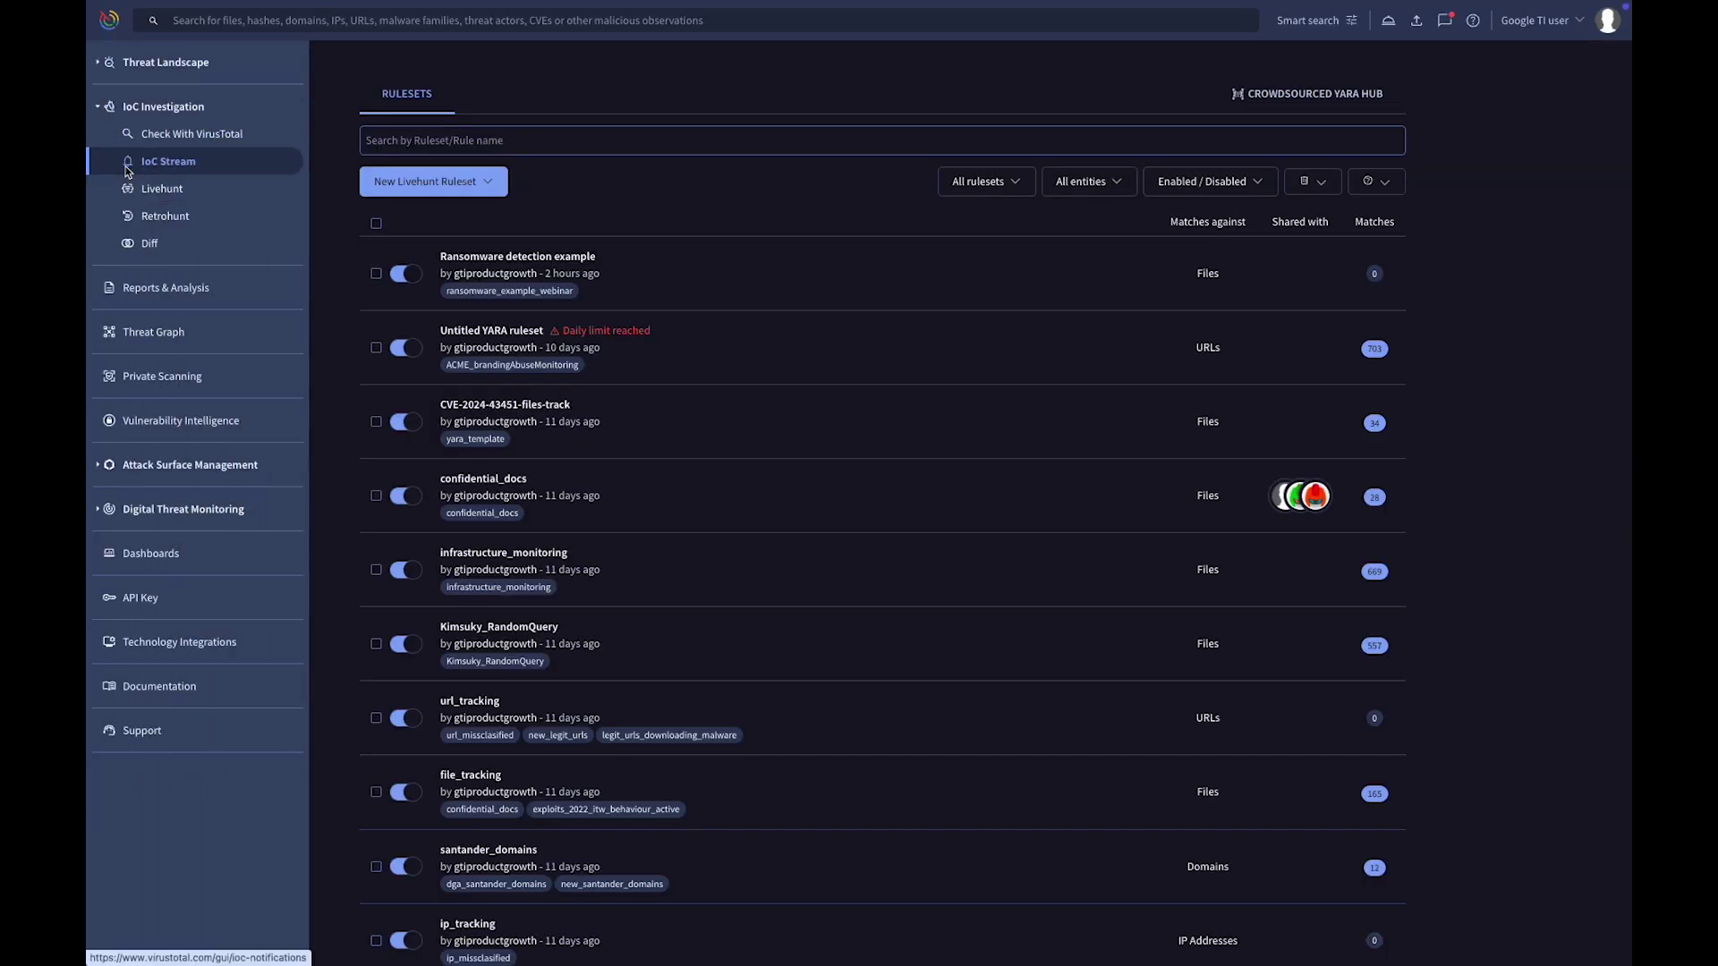
click(127, 166)
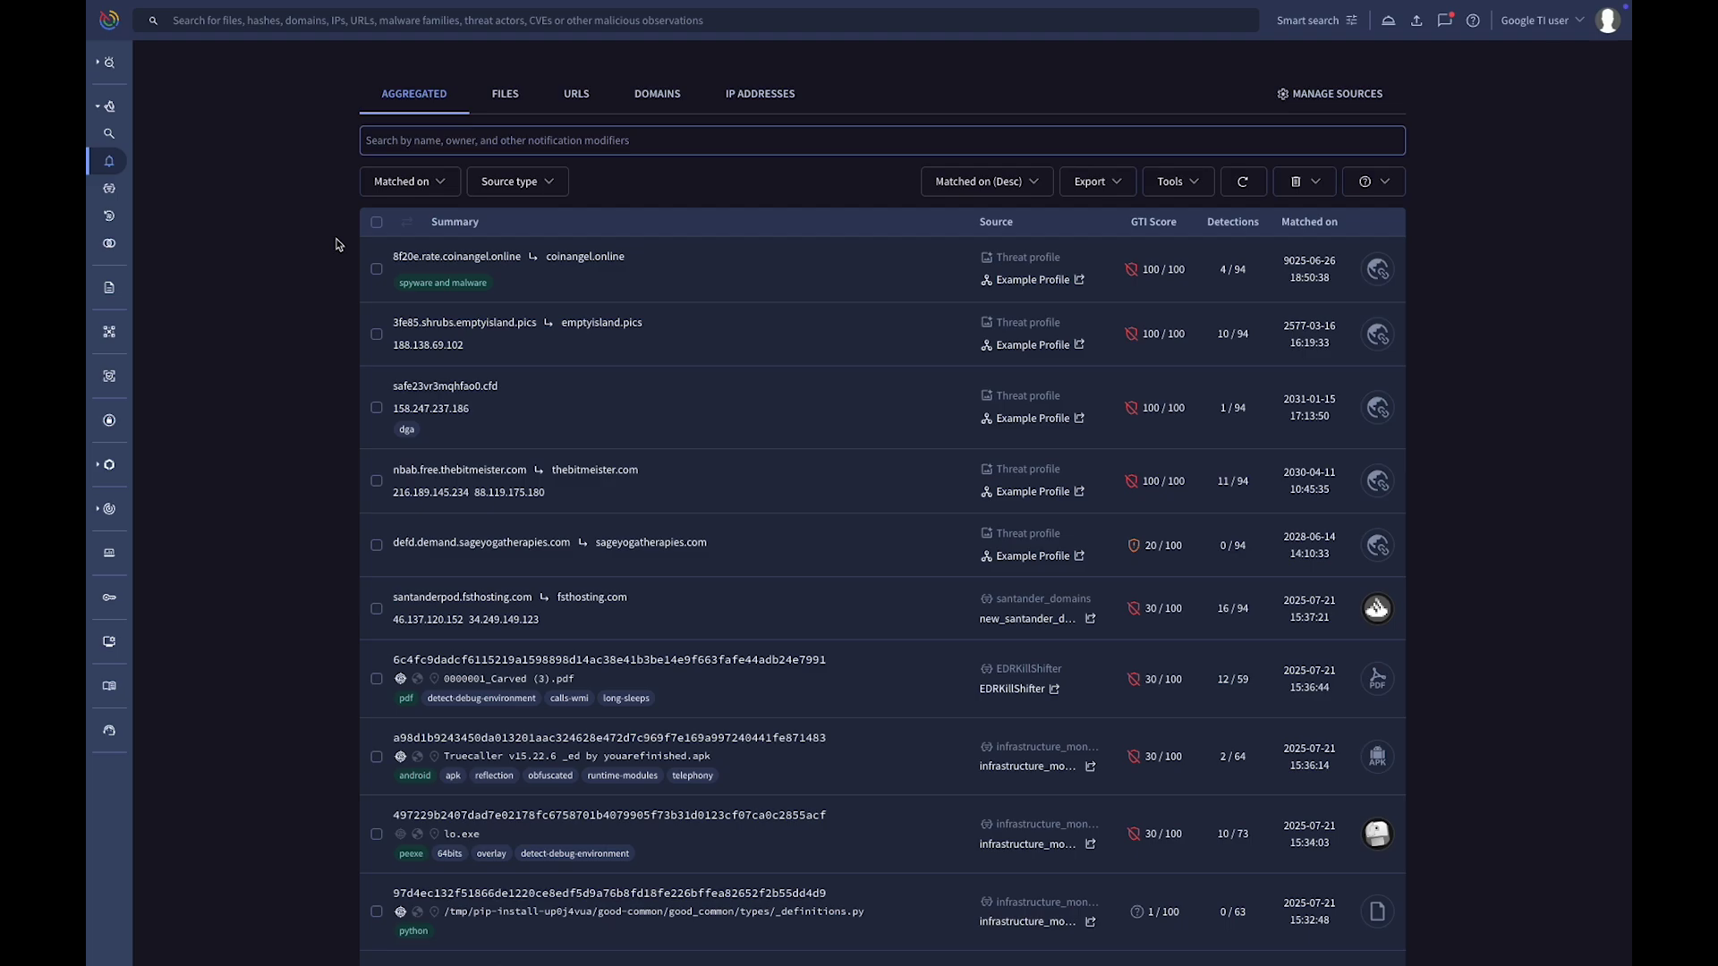
scroll(335, 243, down, 1)
scroll(335, 243, up, 1)
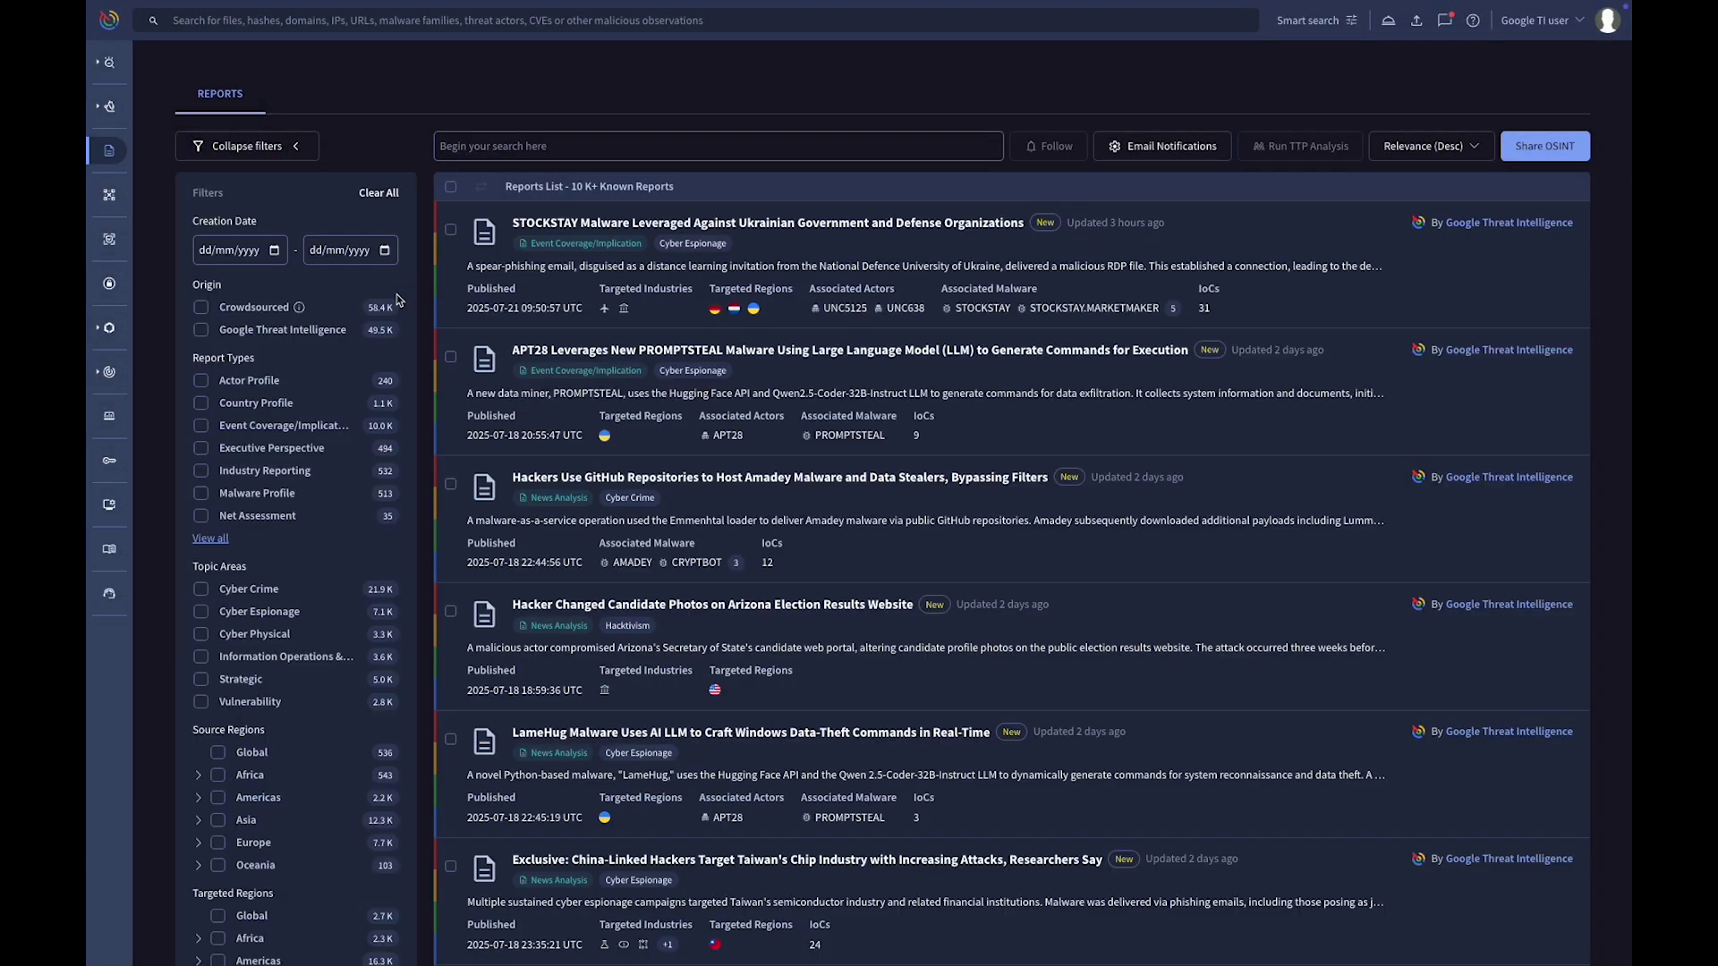
- Scroll through the 10K+ reports list and its date, origin, type and topic filters
scroll(378, 418, down, 4)
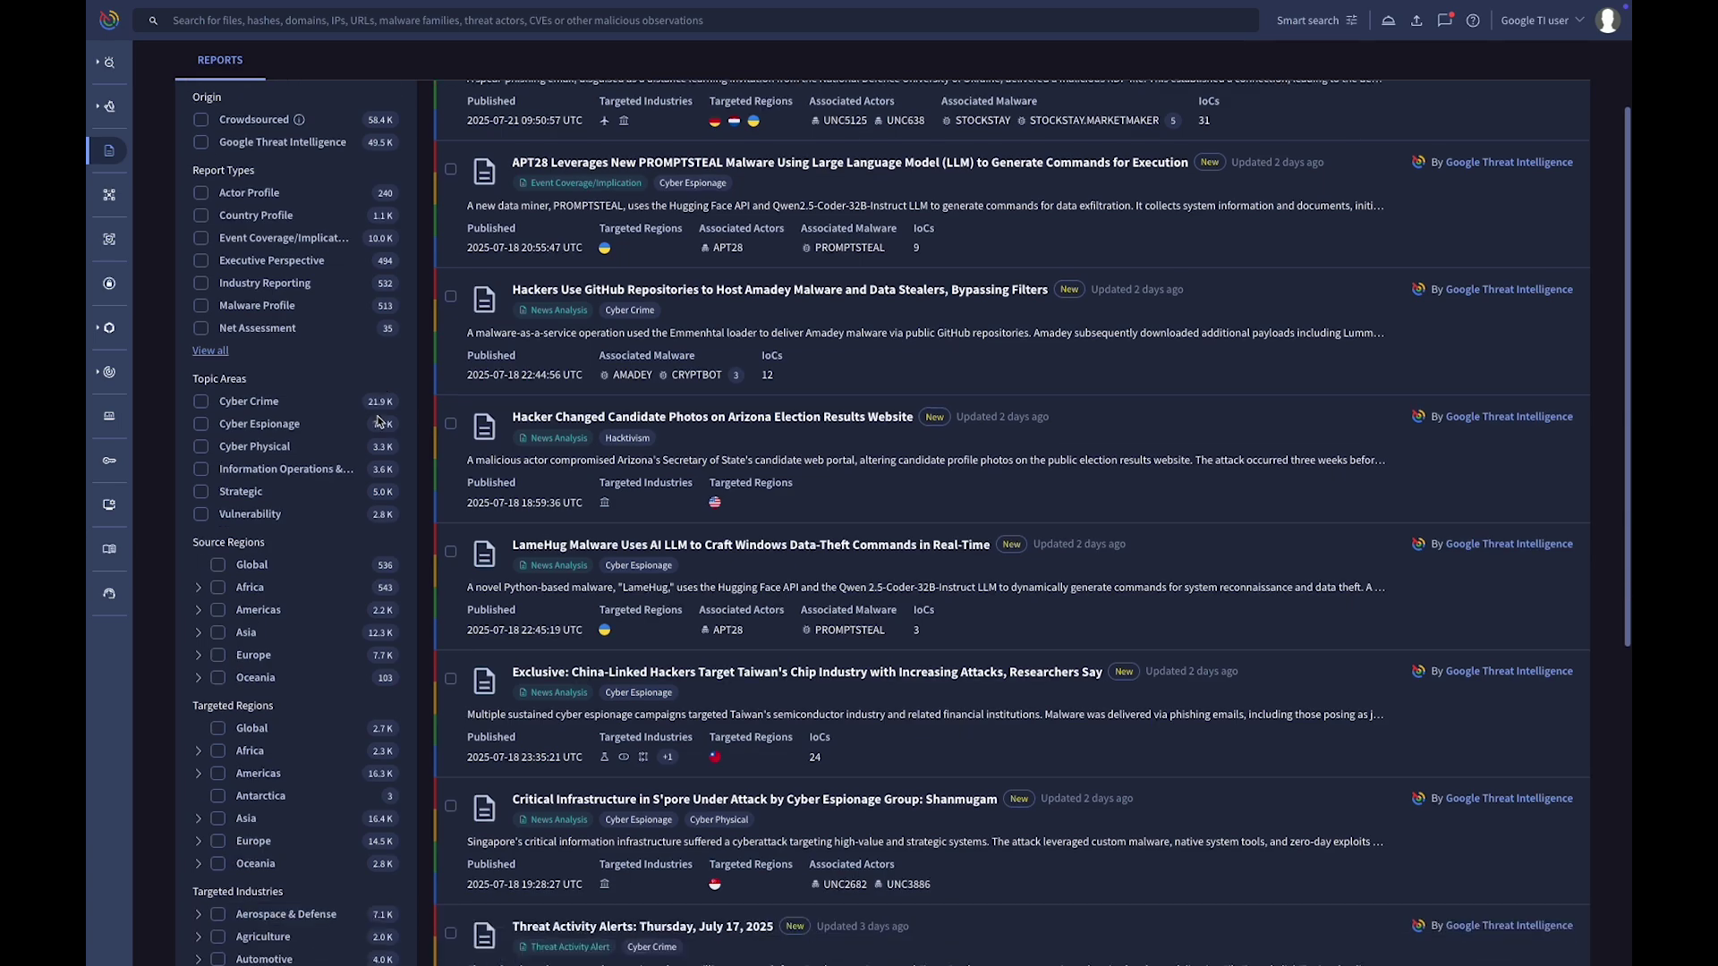
scroll(378, 418, up, 3)
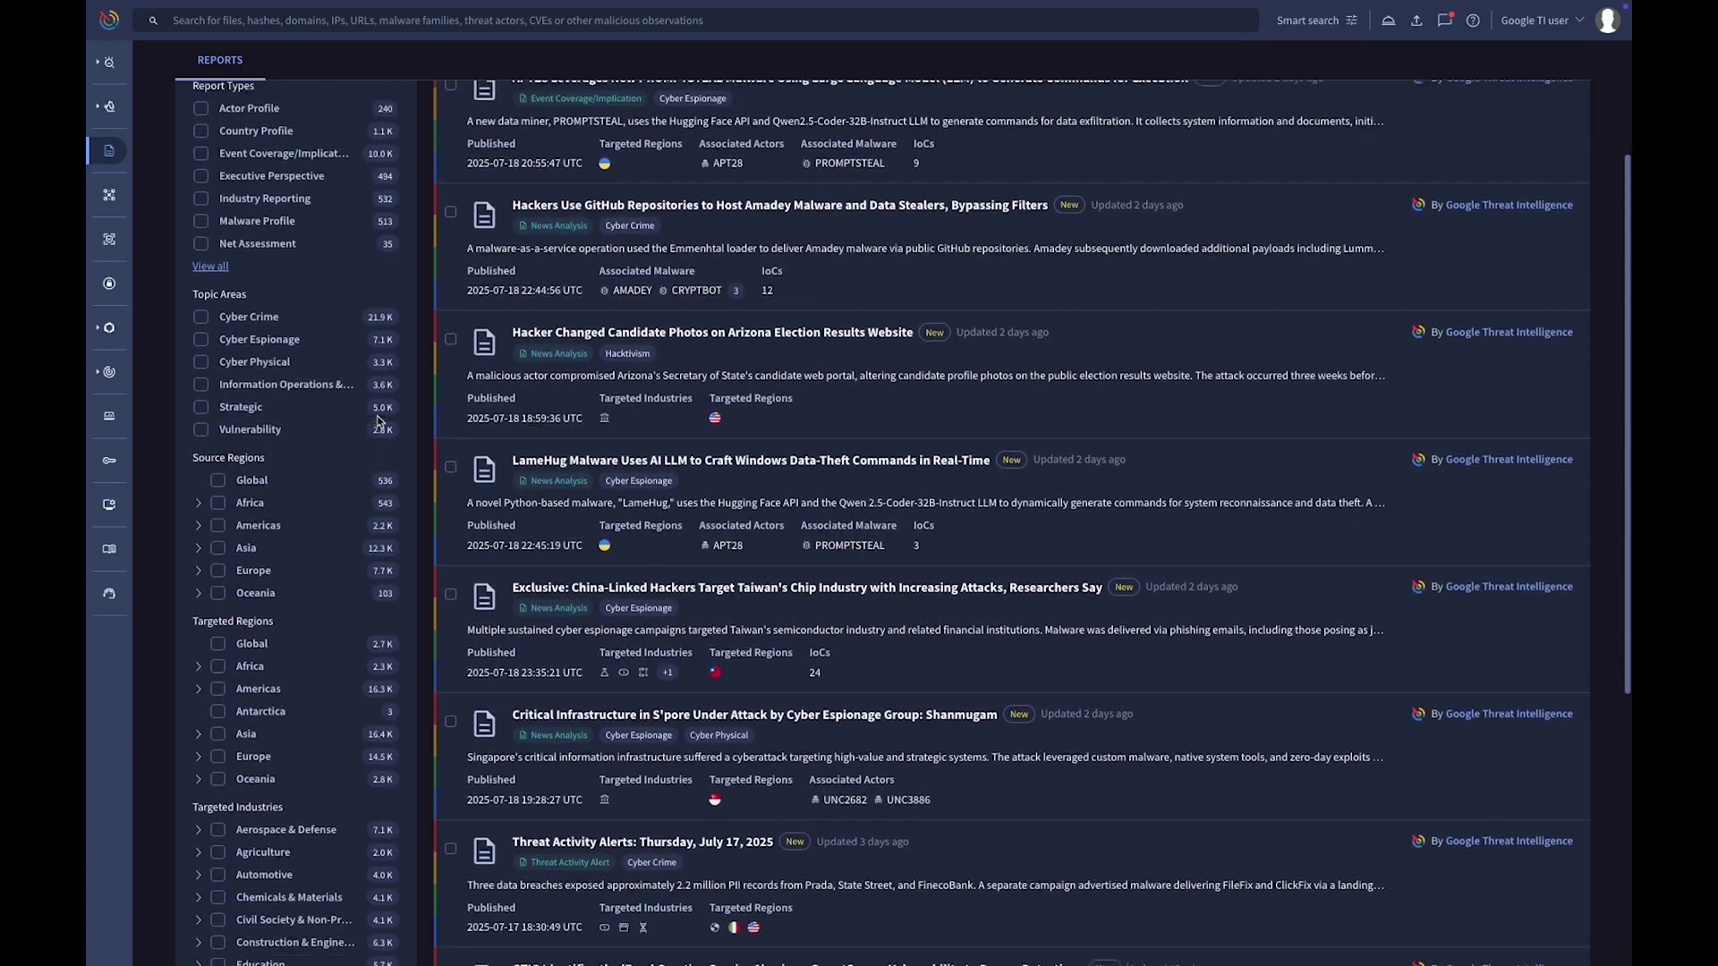
scroll(378, 421, up, 1)
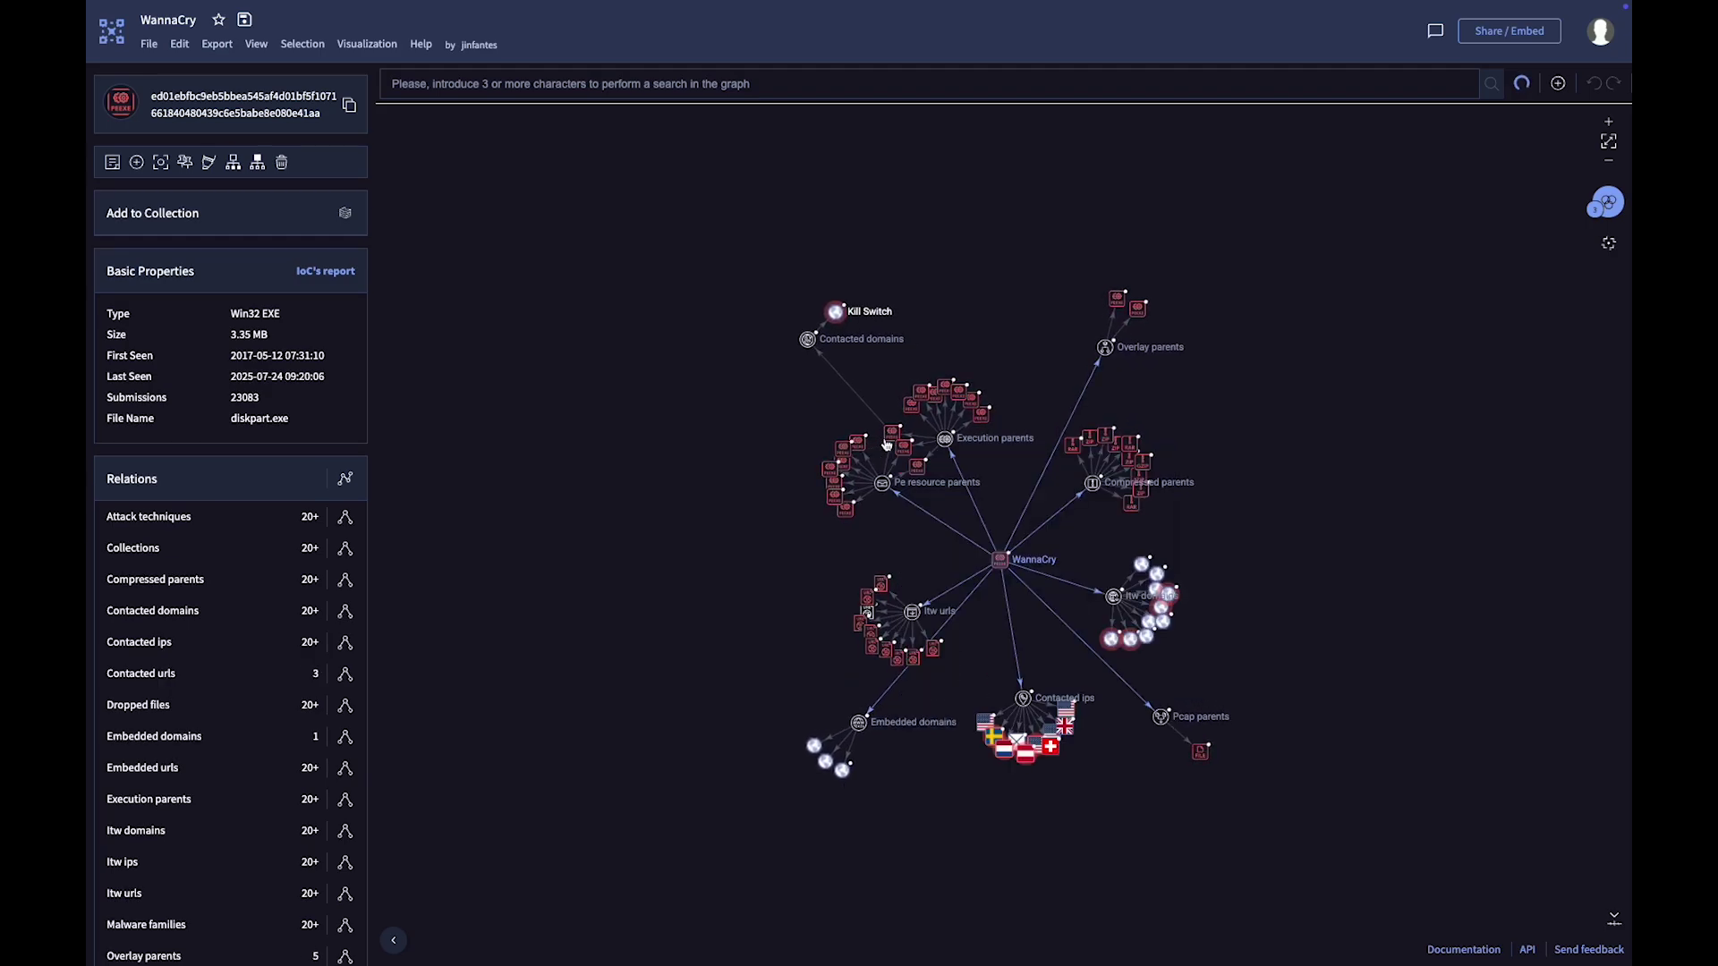
- Show the WannaCry graph's node filters and drag a RAR compressed-parent node up and right
click(1517, 87)
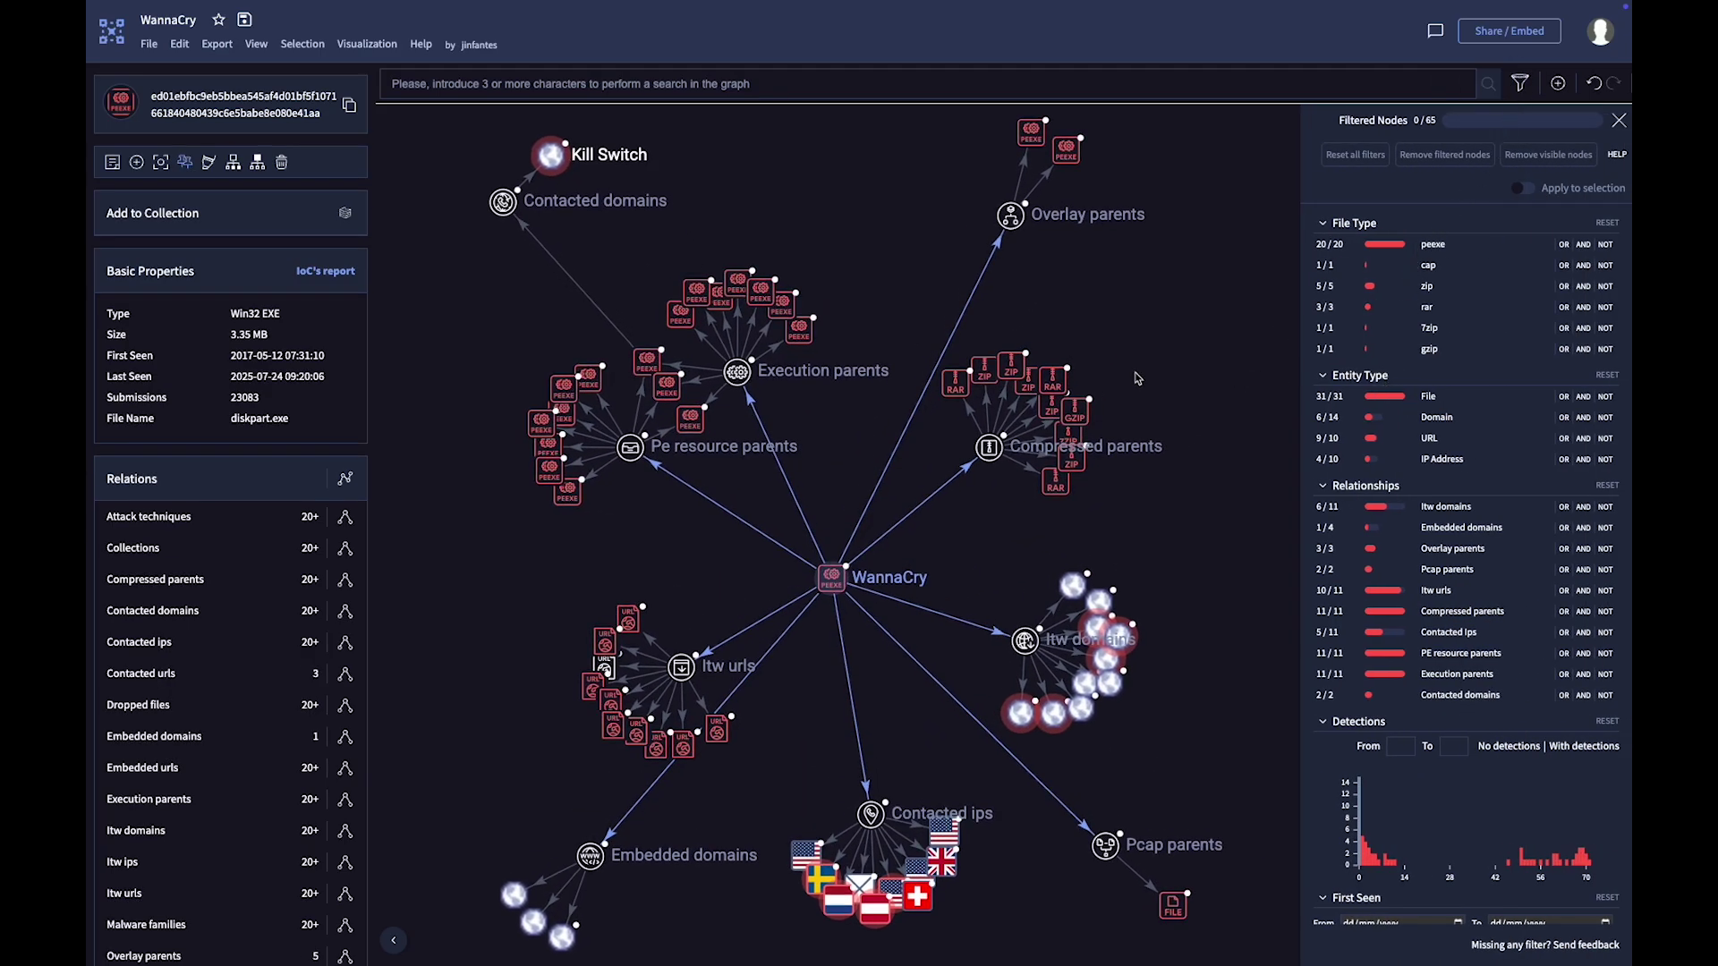
drag(1056, 385, 1208, 323)
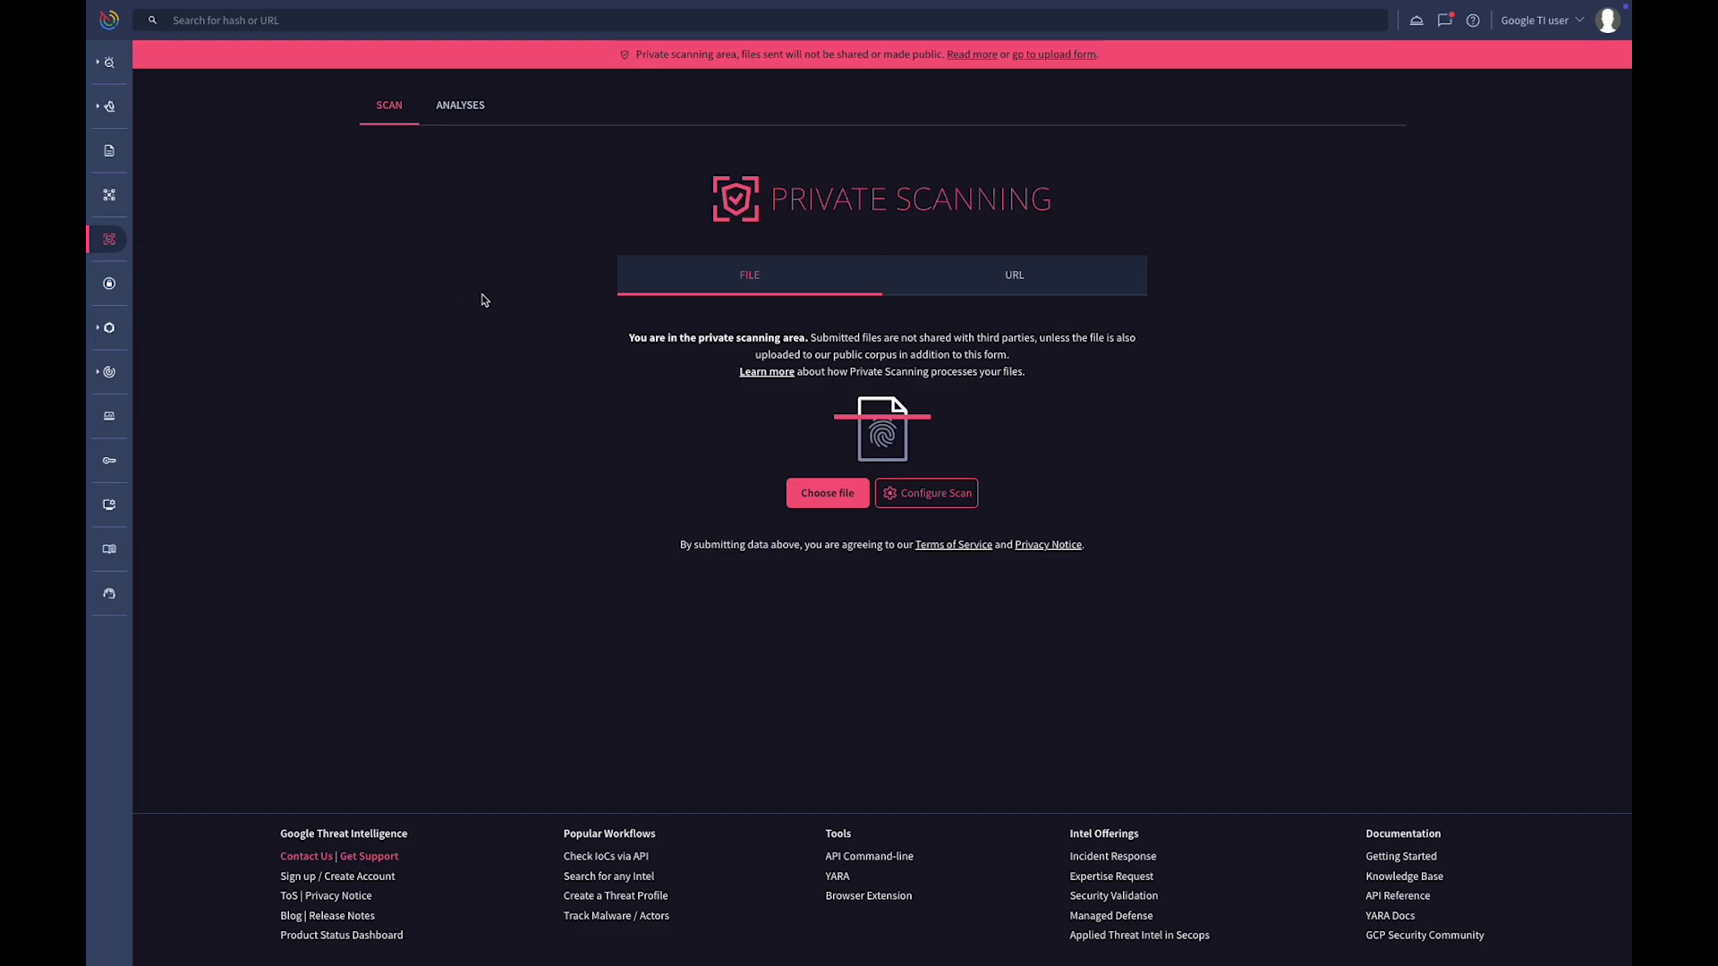
- Review the private file-scan options, keeping CAPE Sandbox on windows and a 5-minute interaction timeout
click(956, 274)
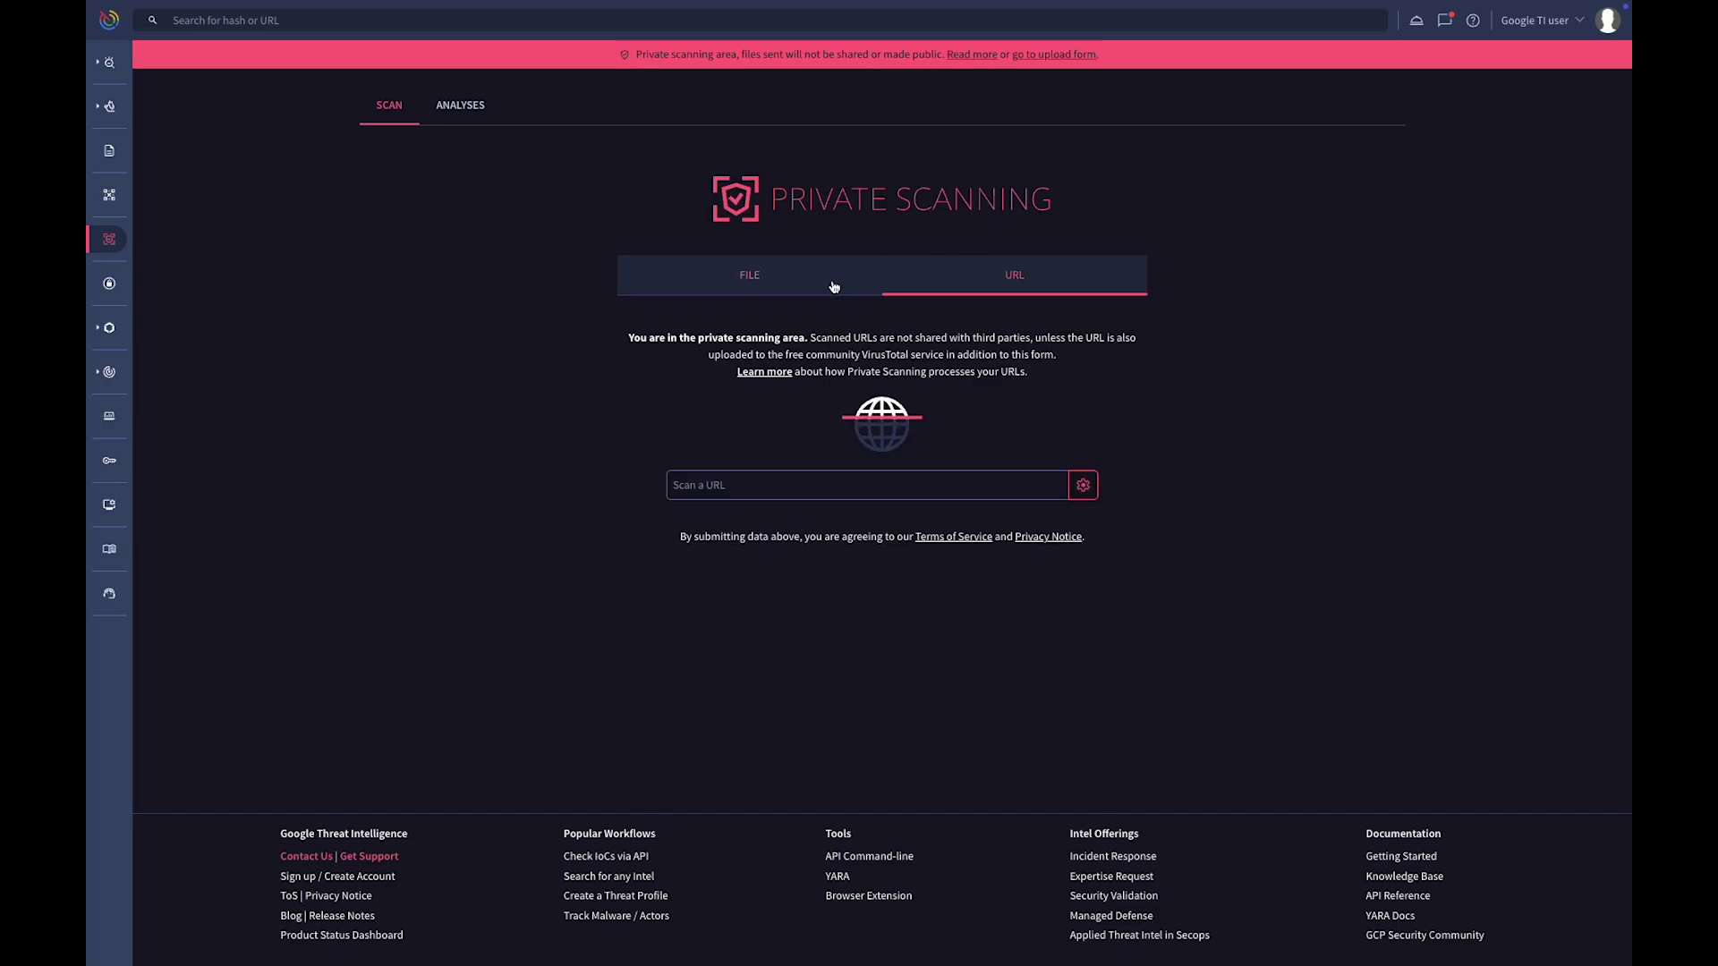
click(798, 281)
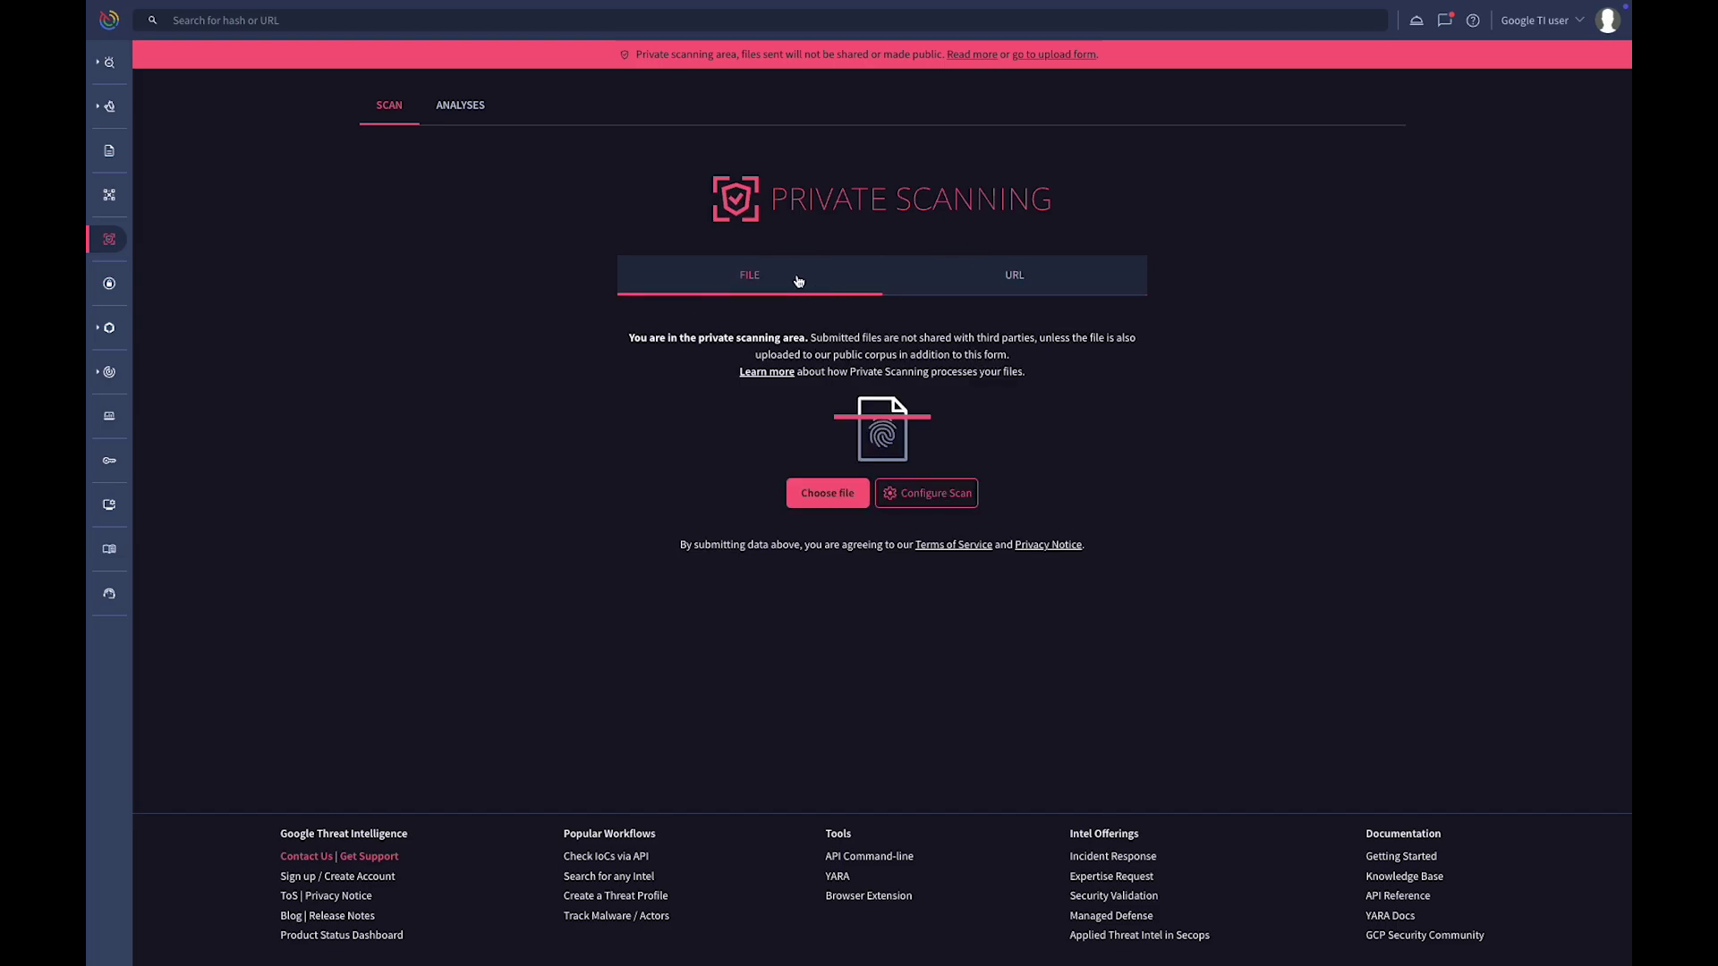
click(904, 492)
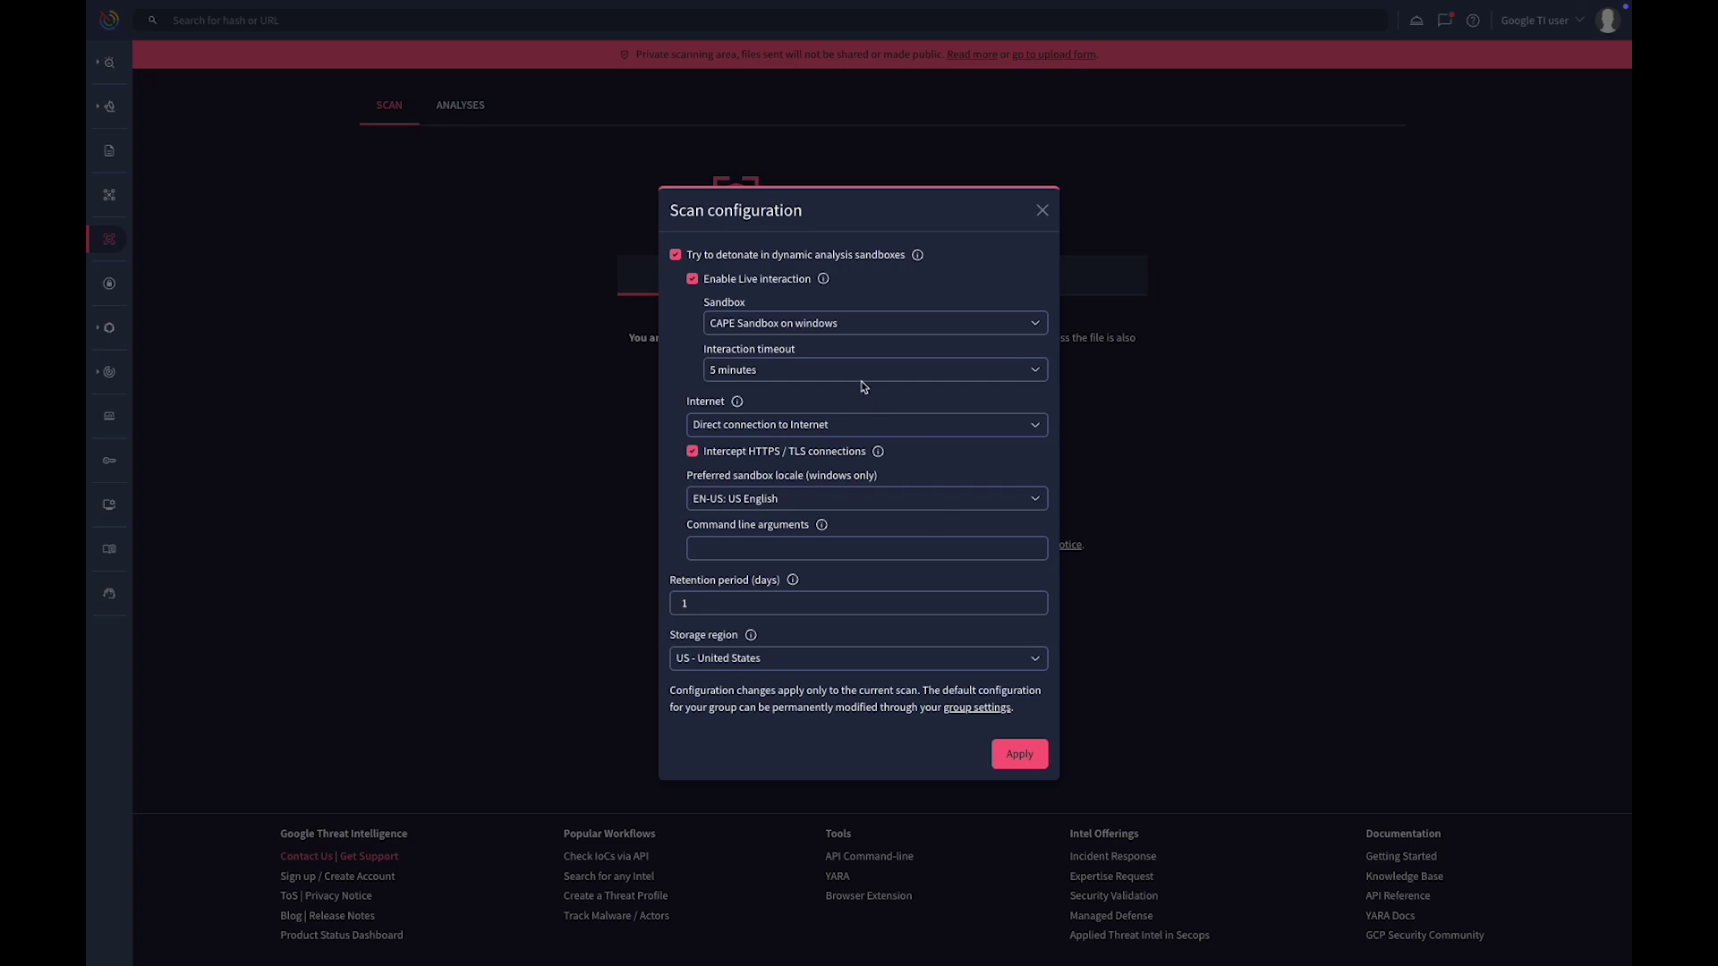
click(804, 326)
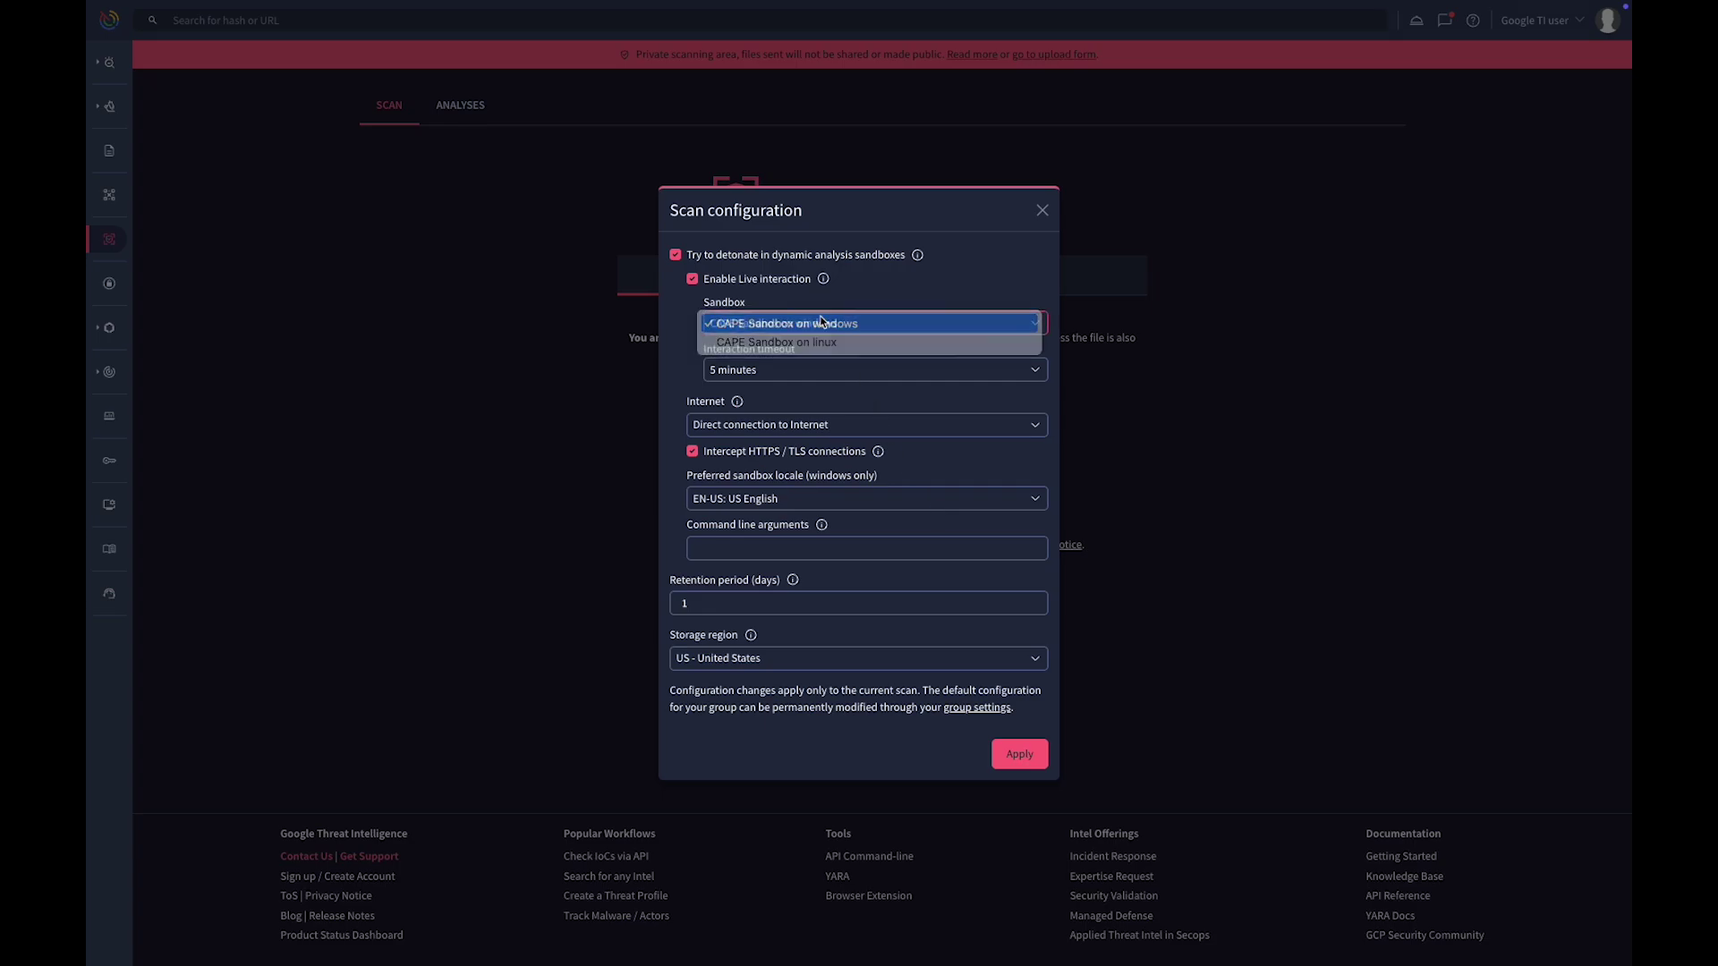
click(832, 324)
click(843, 374)
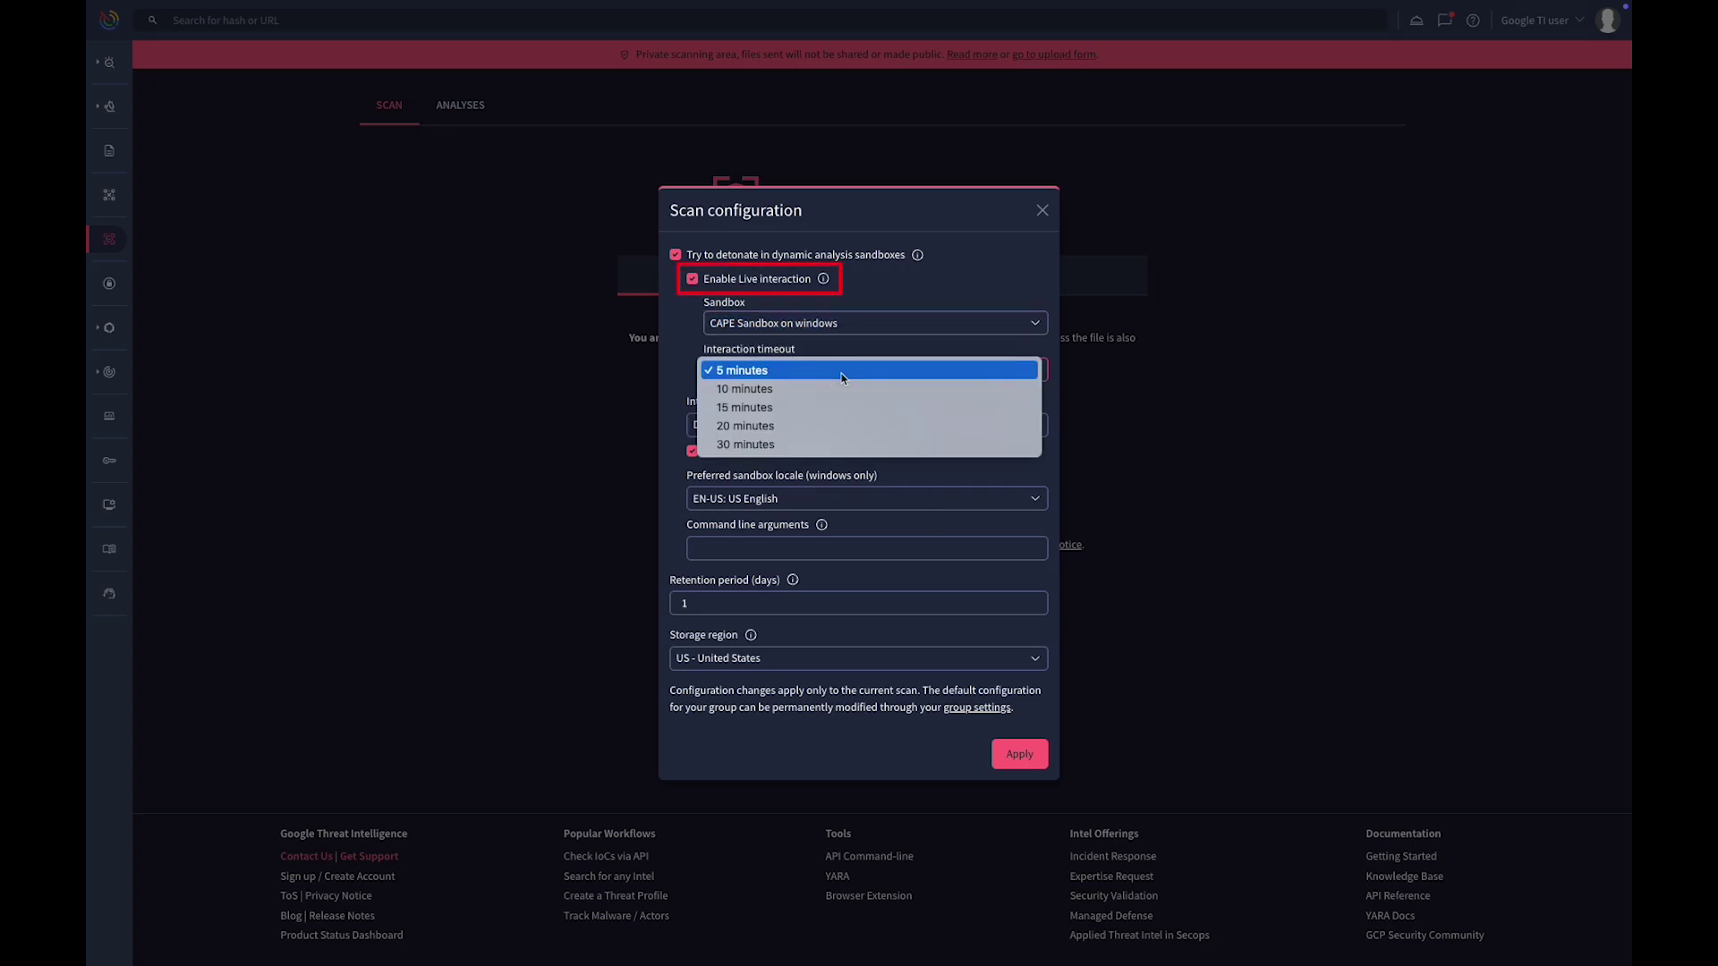
click(841, 370)
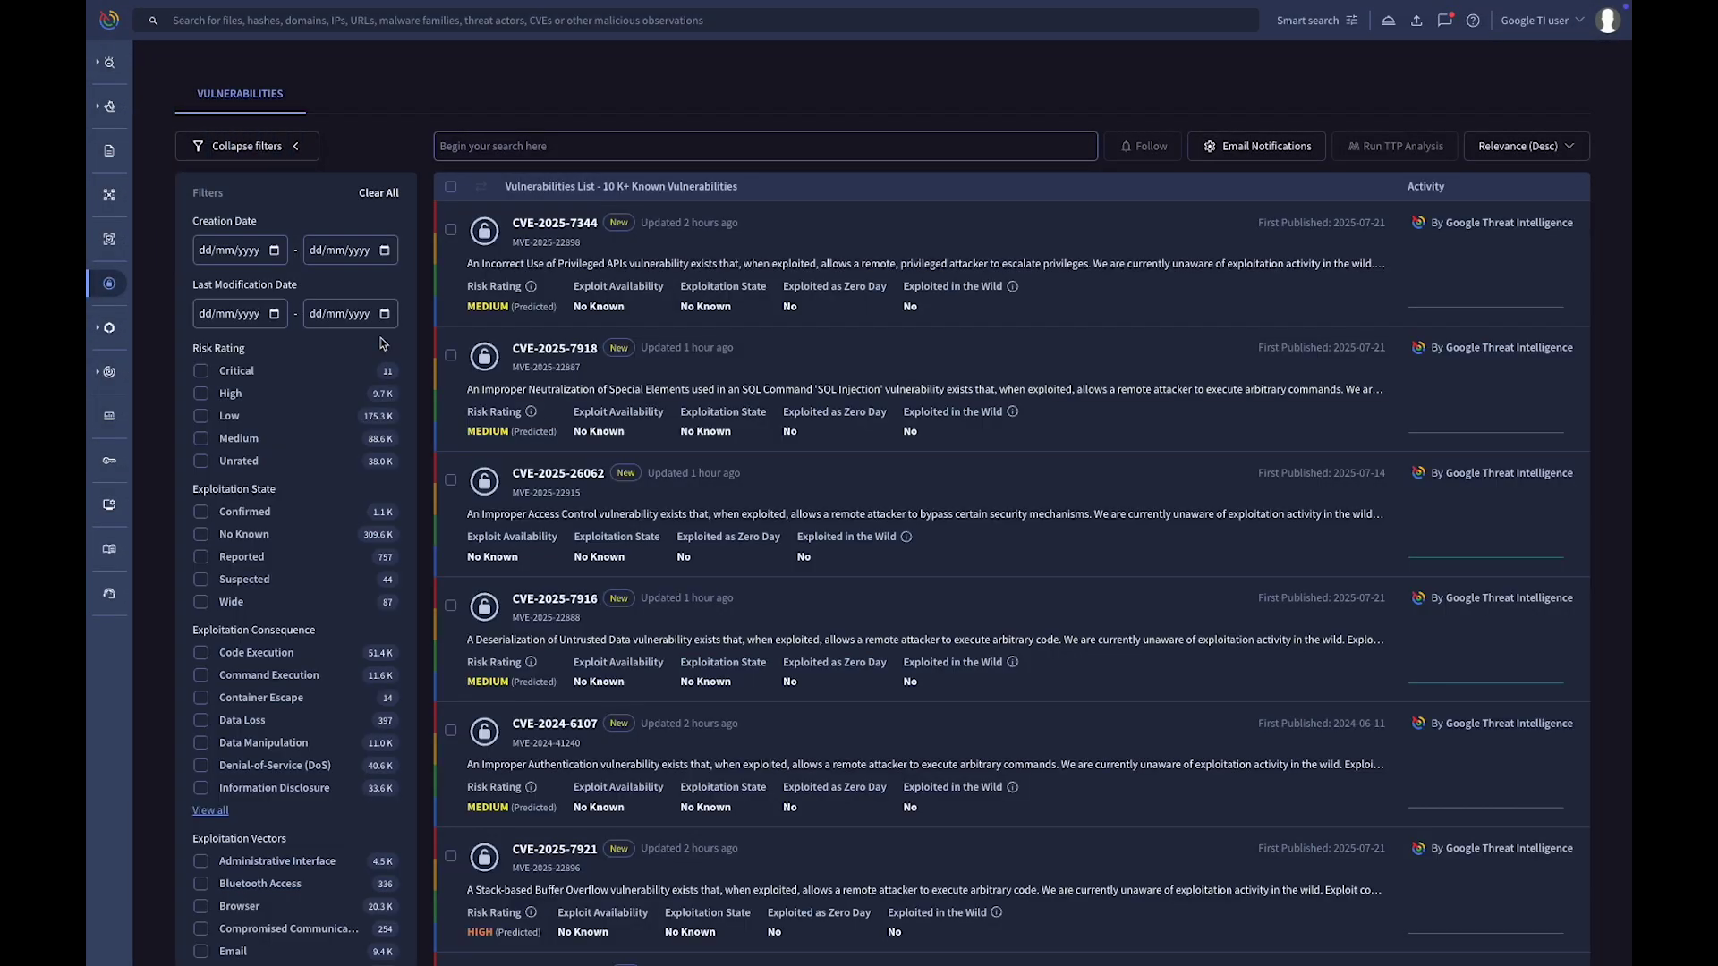
- Filter vulnerabilities to Critical risk rating and read the CVE-2025-31324 summary
click(207, 376)
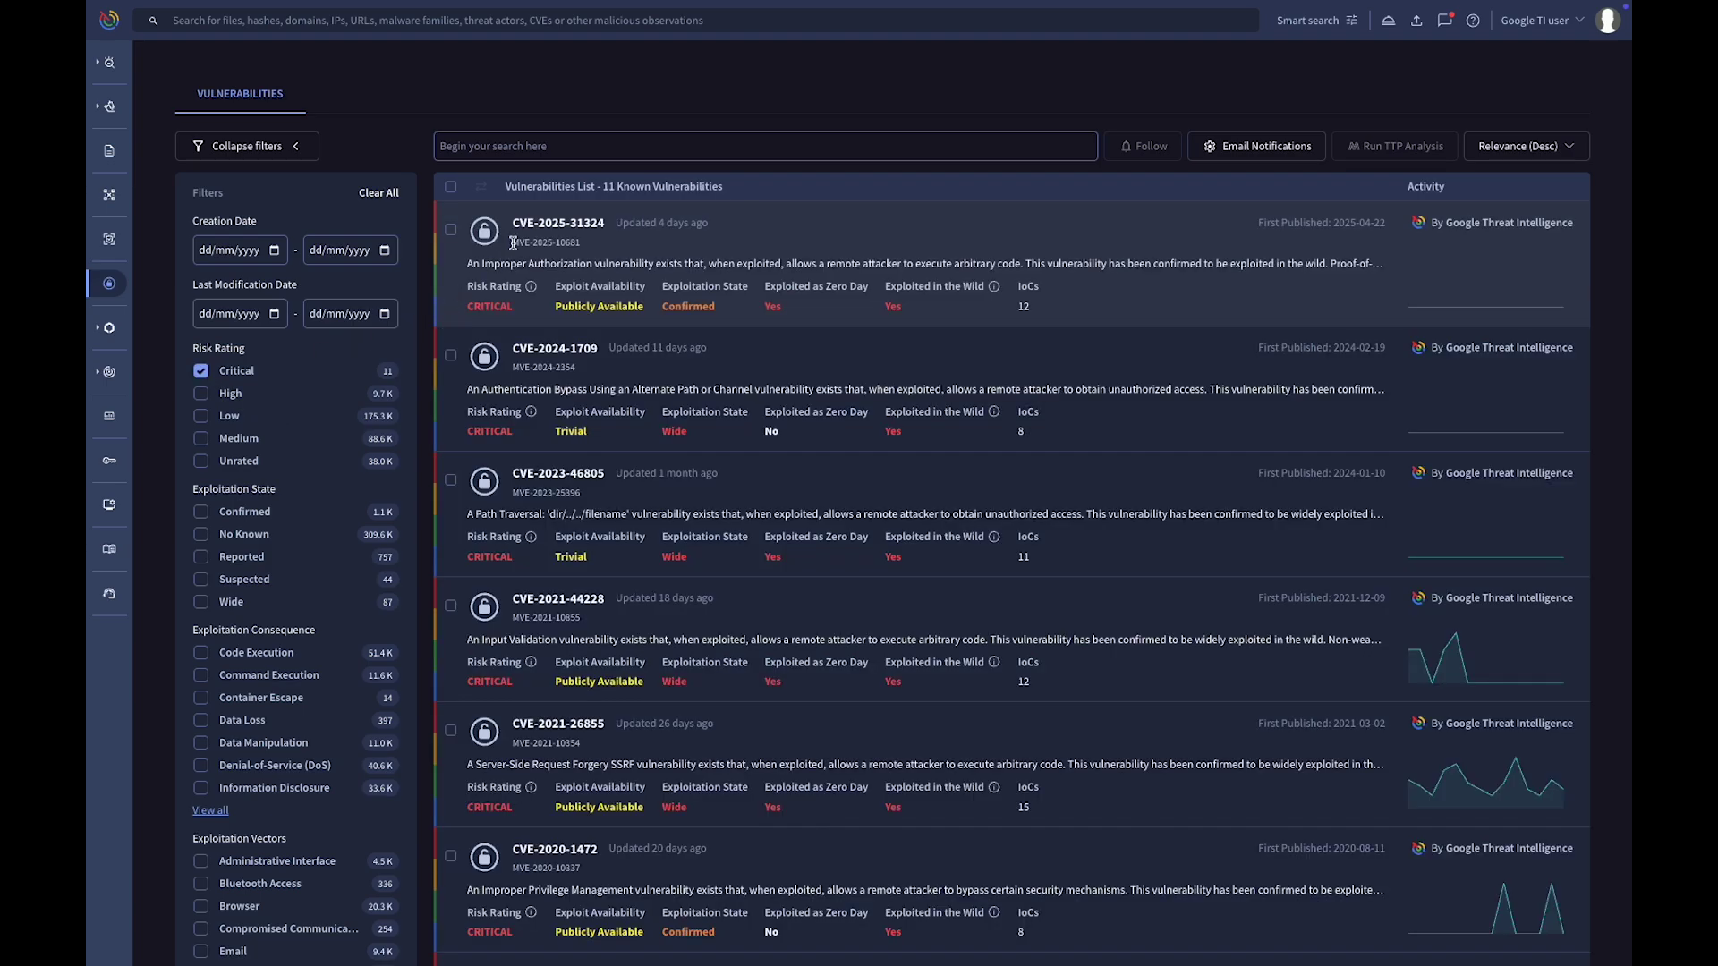
click(537, 231)
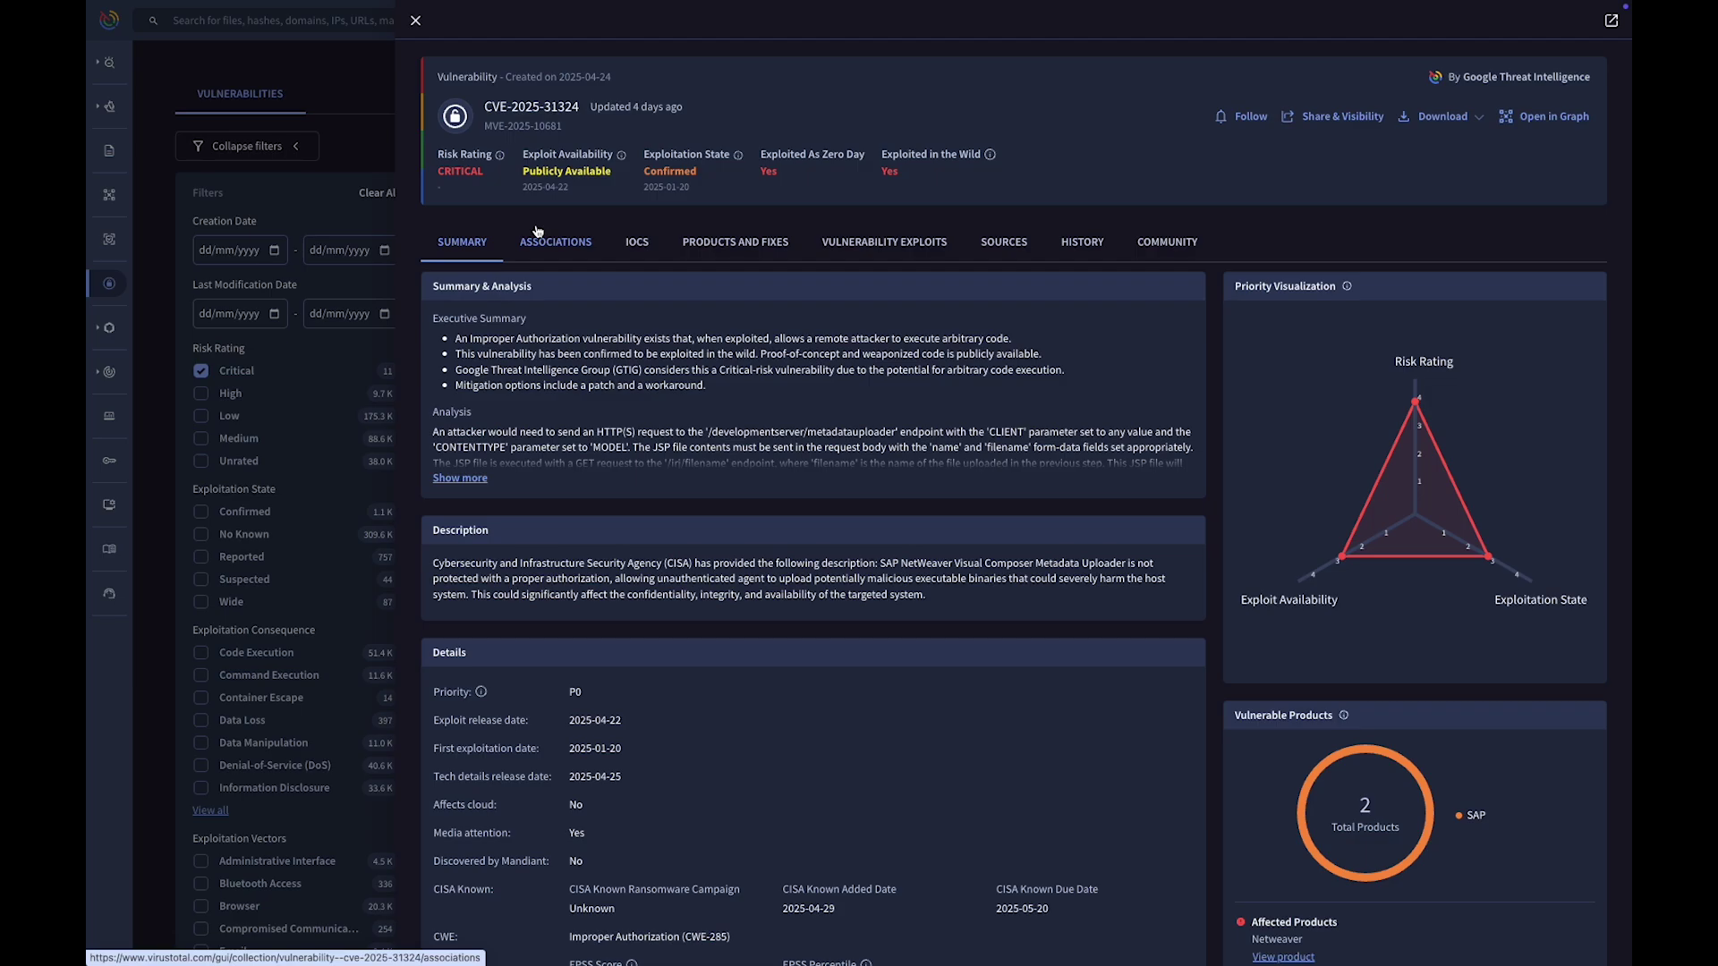
scroll(573, 296, down, 8)
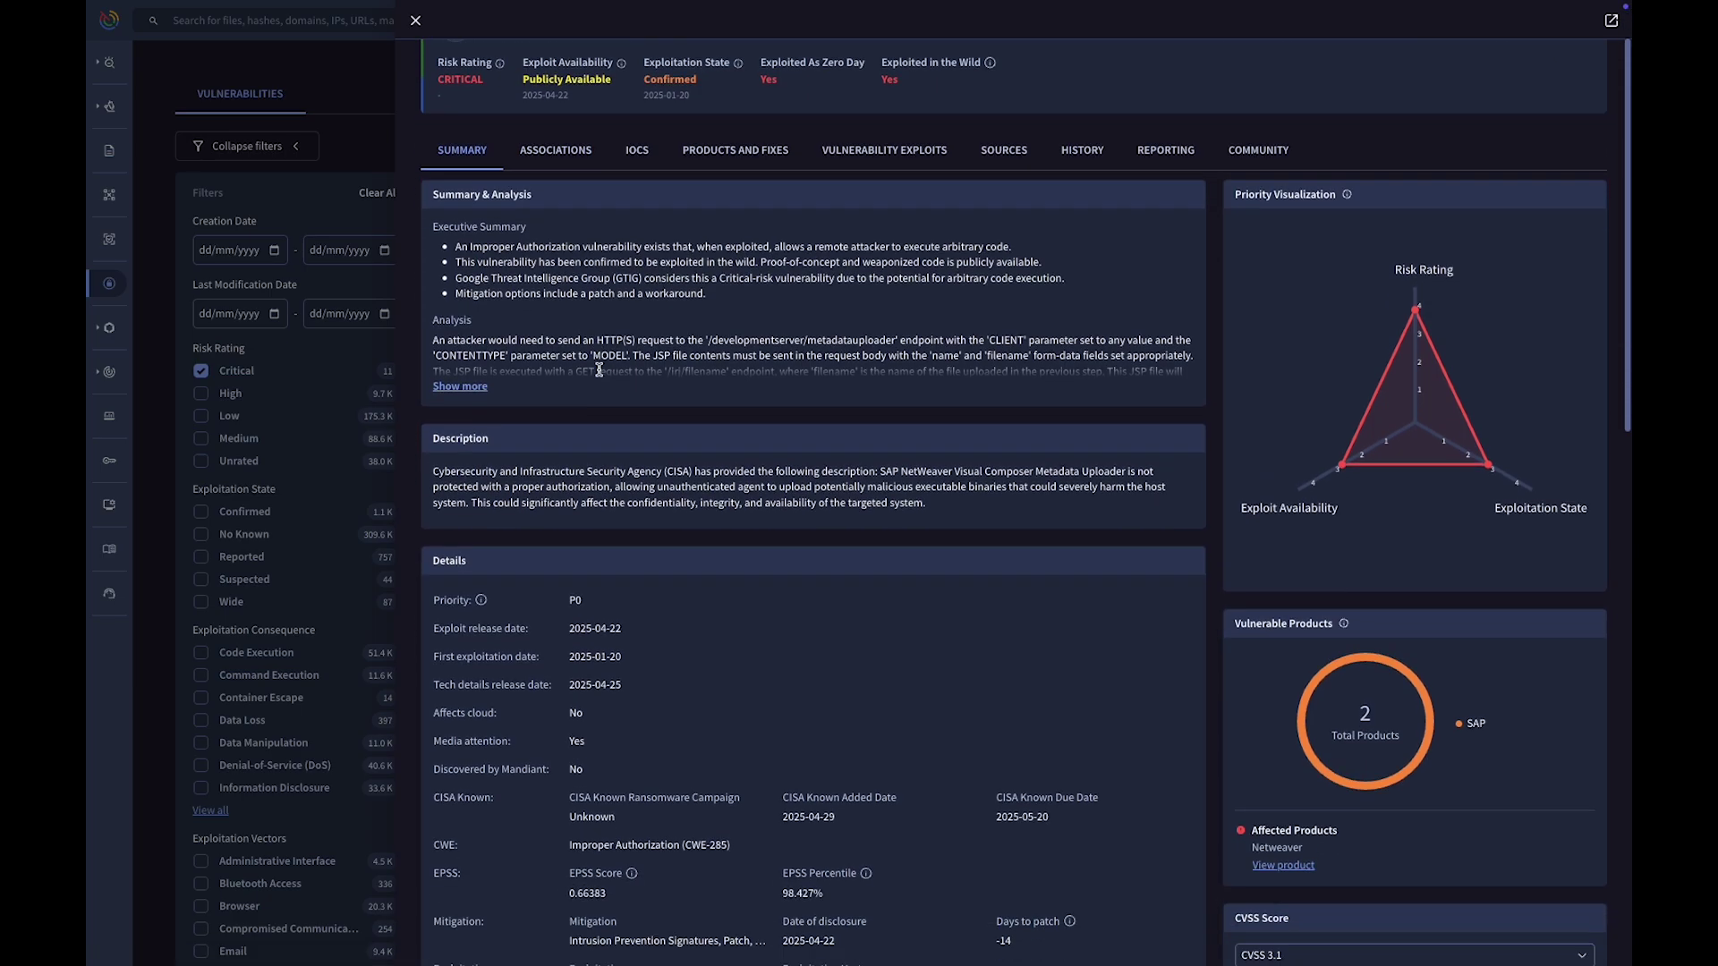
scroll(599, 369, up, 5)
scroll(598, 369, up, 3)
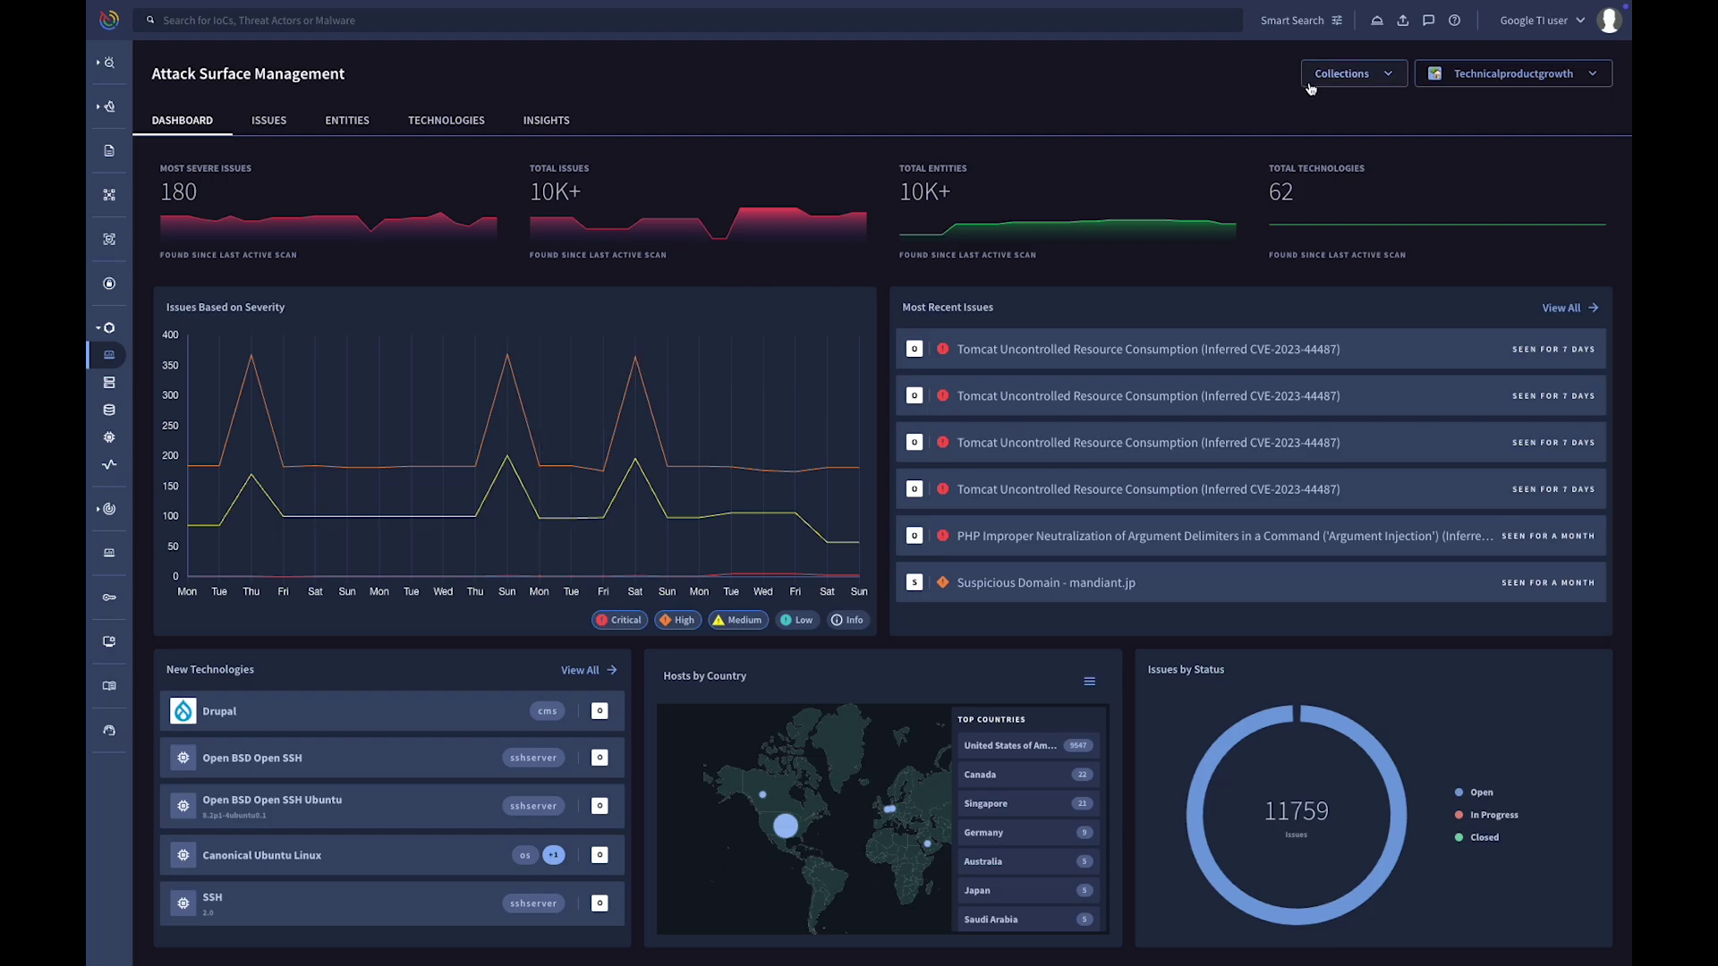
- Browse the ASM Collections page and dismiss the Create New Collection panel unsaved
click(1347, 73)
click(1328, 126)
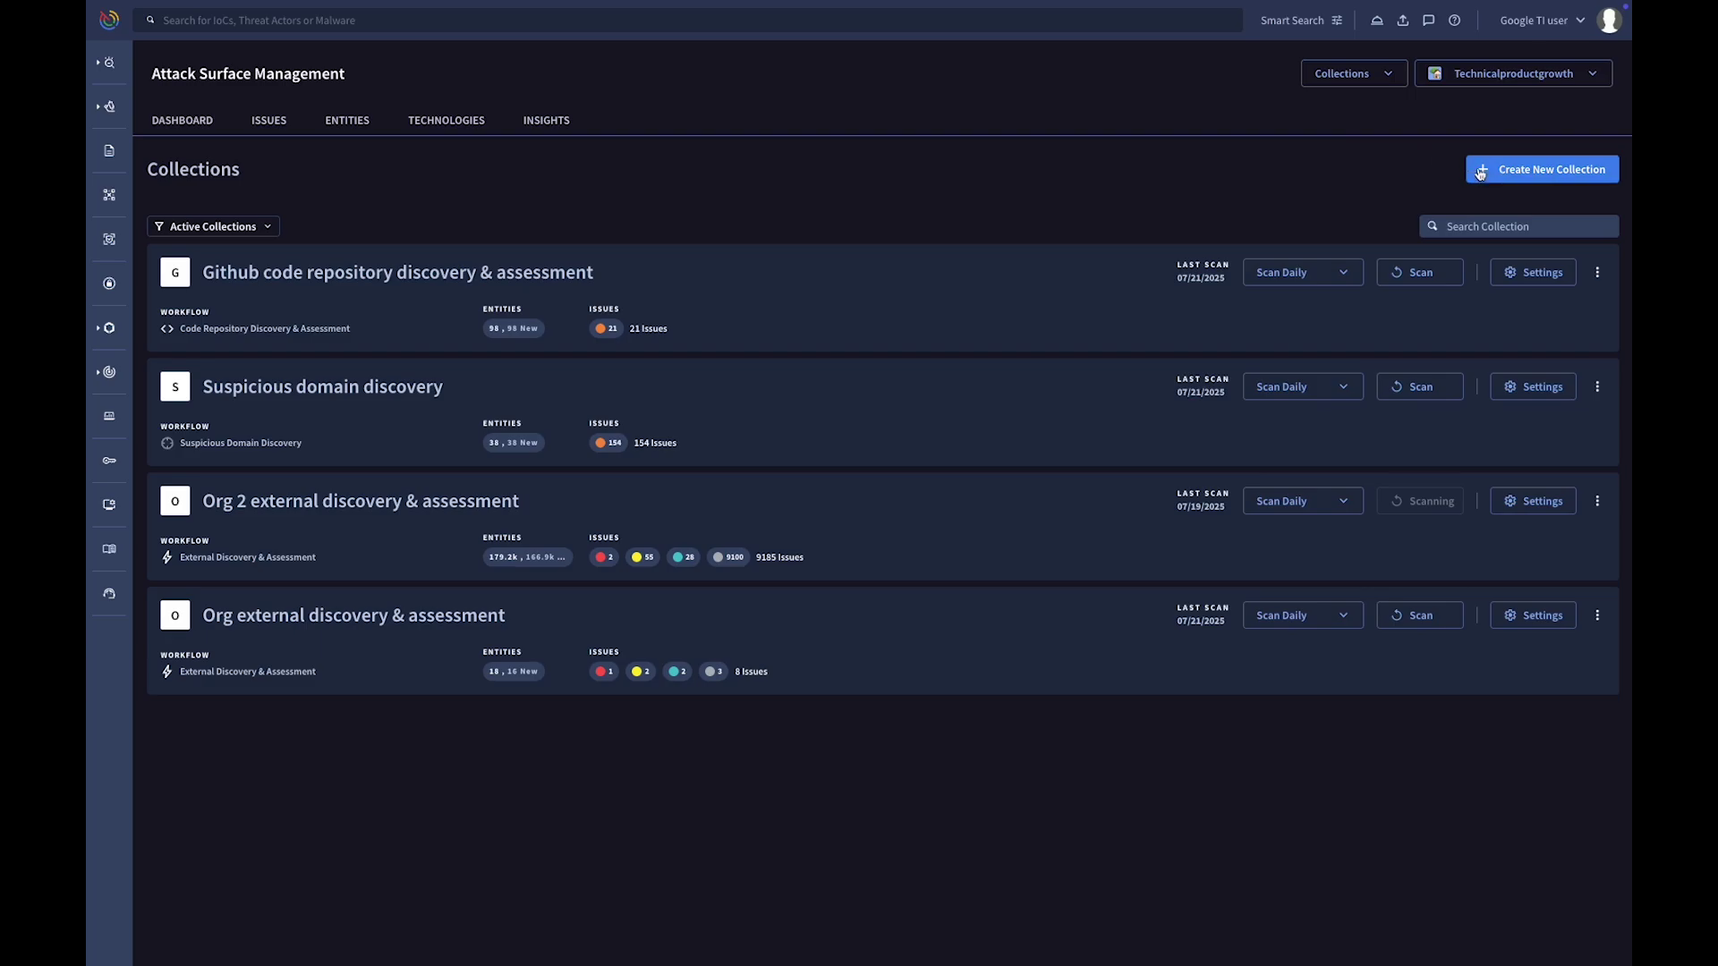
click(1485, 169)
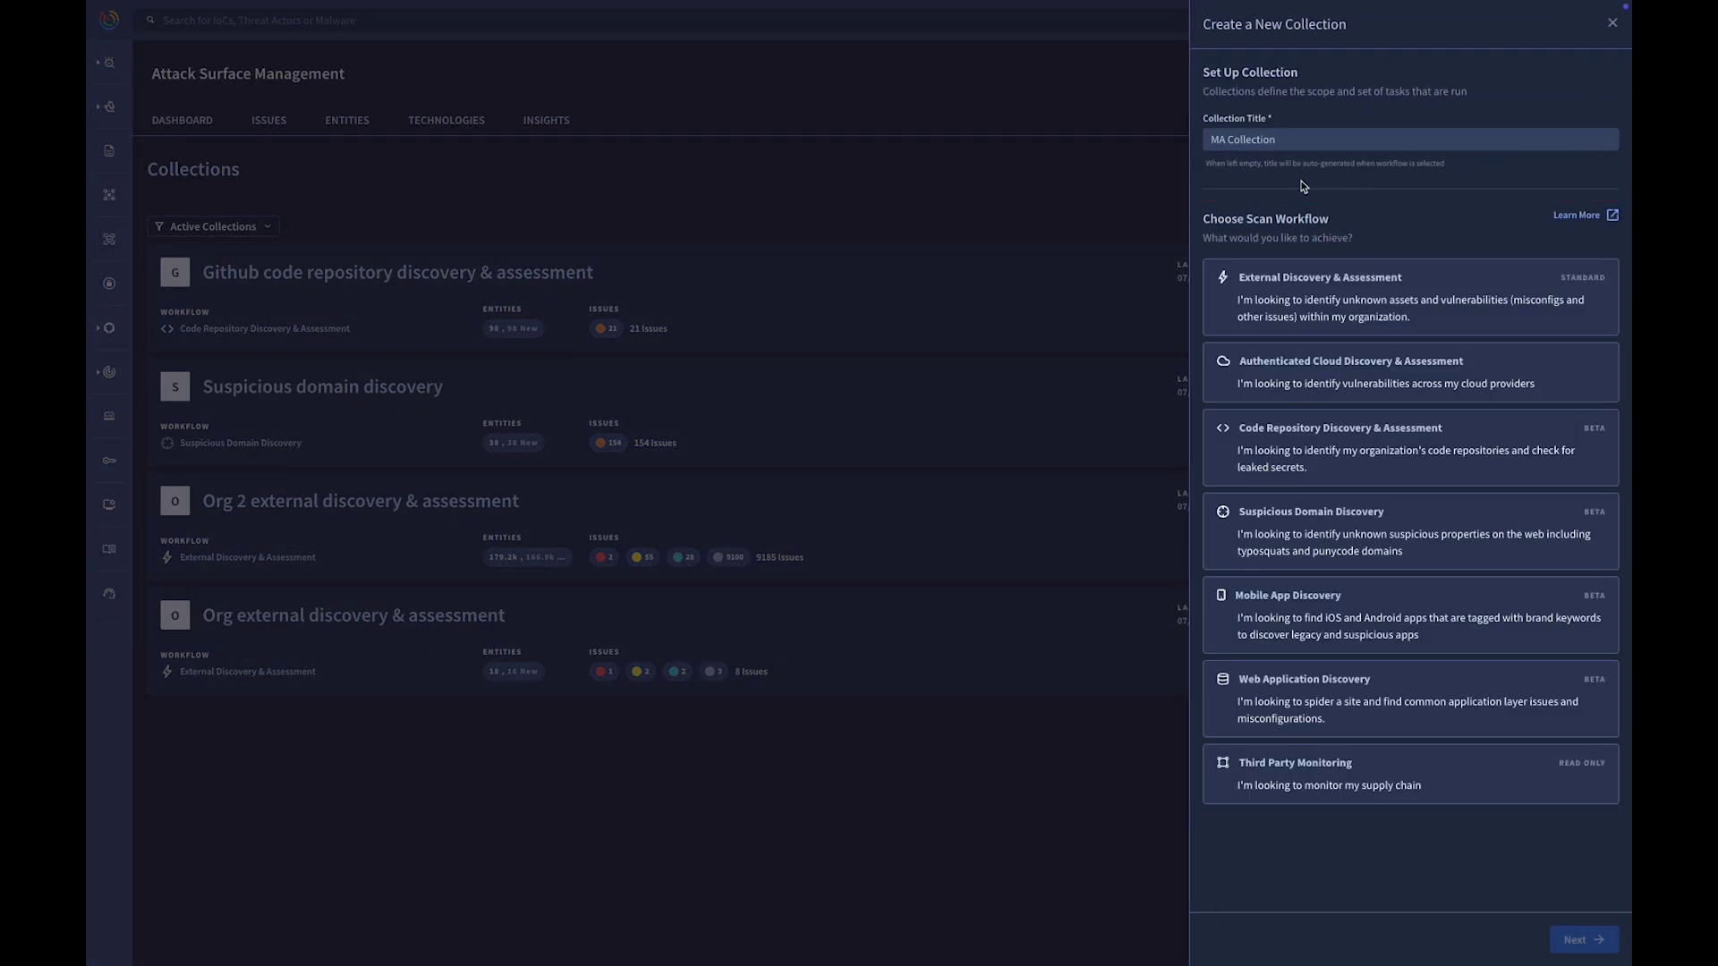
click(1111, 135)
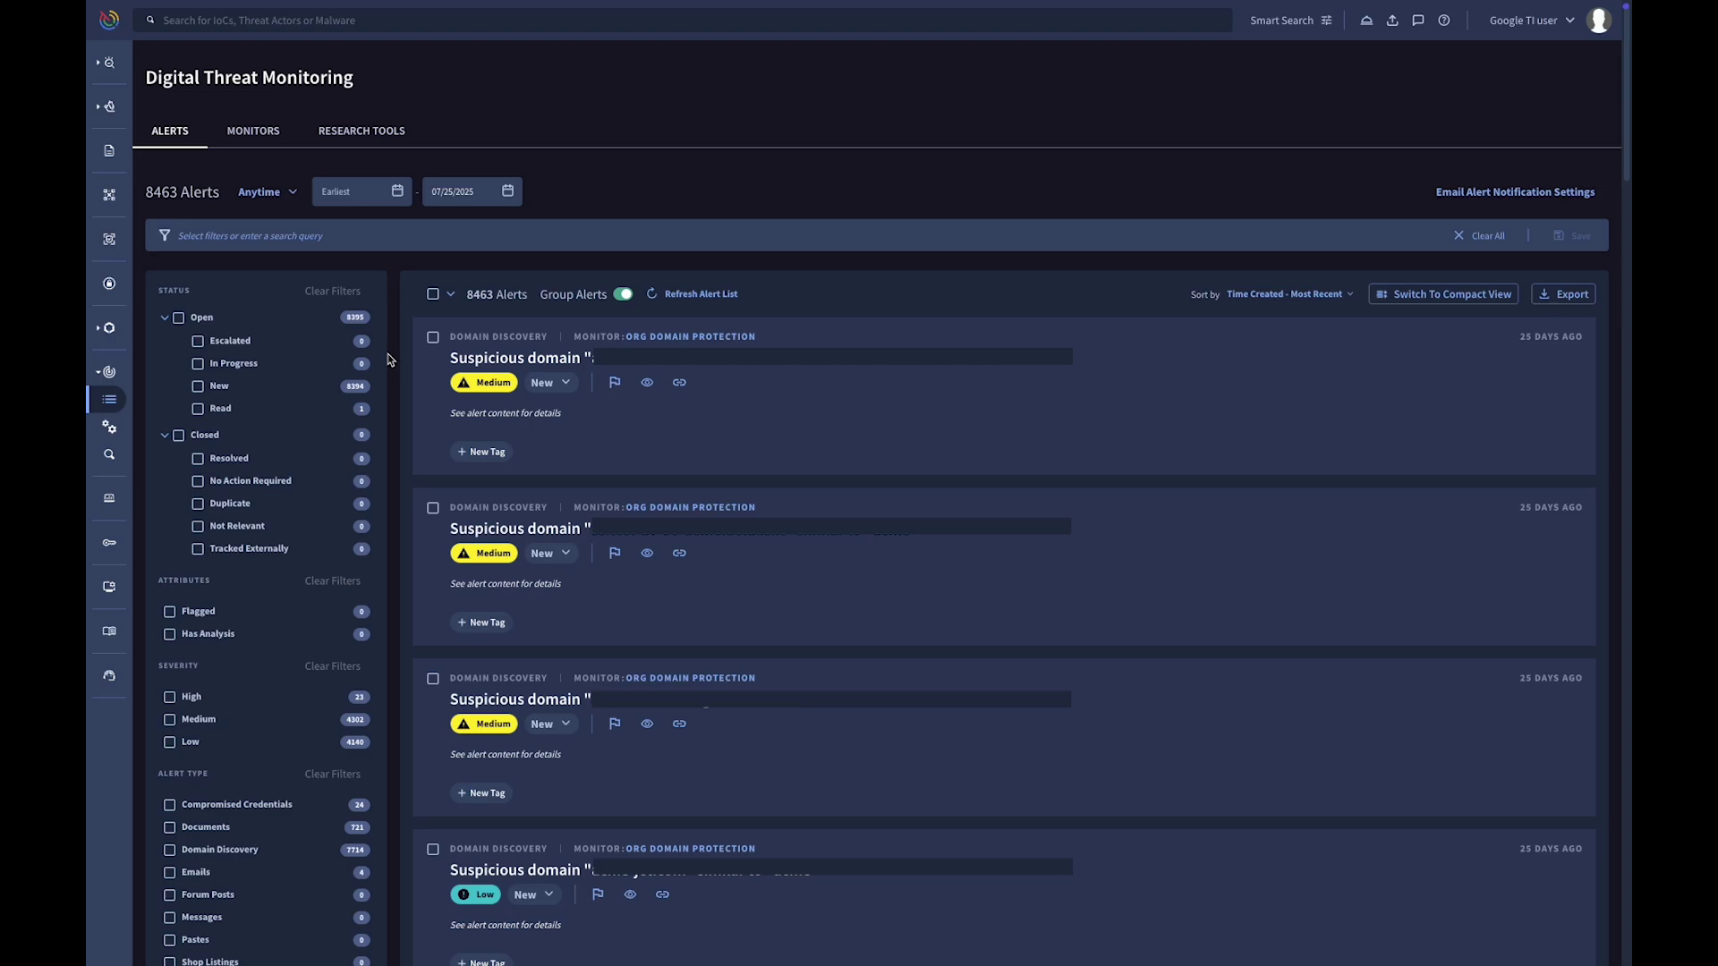
- Search DTM Research Tools for "forum.name": "darkforums.st", then view the Monitors tab
click(354, 134)
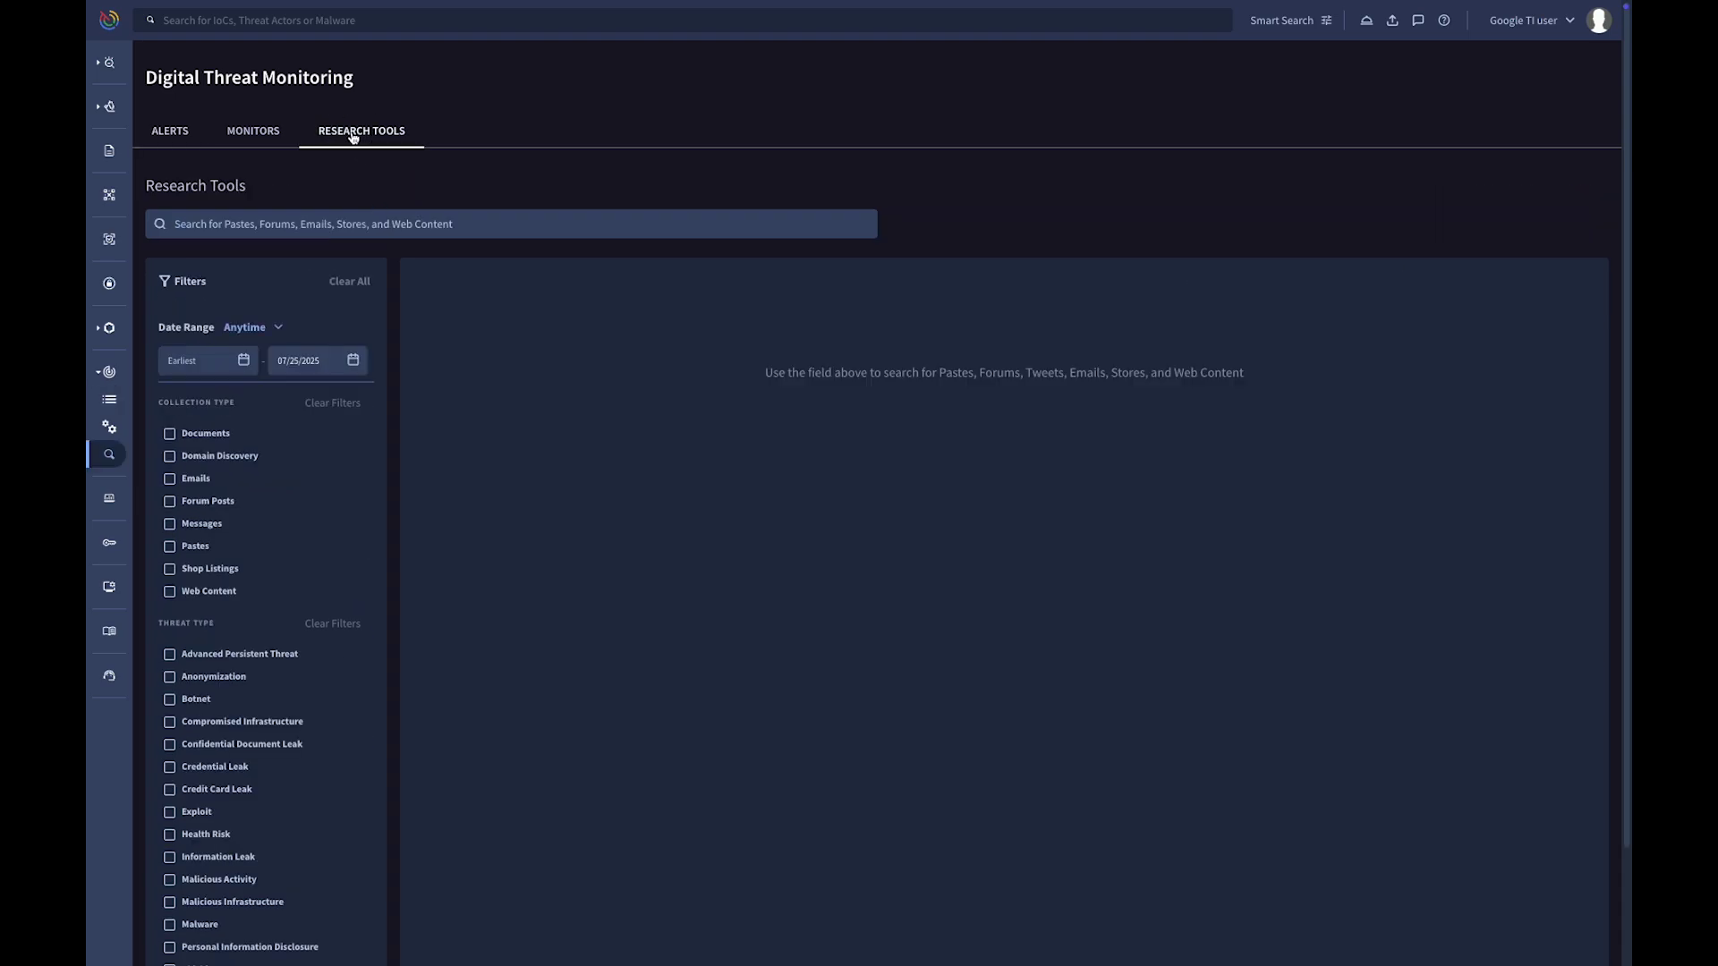
click(465, 227)
text("forum.name": "darkforums.st")
key(Return)
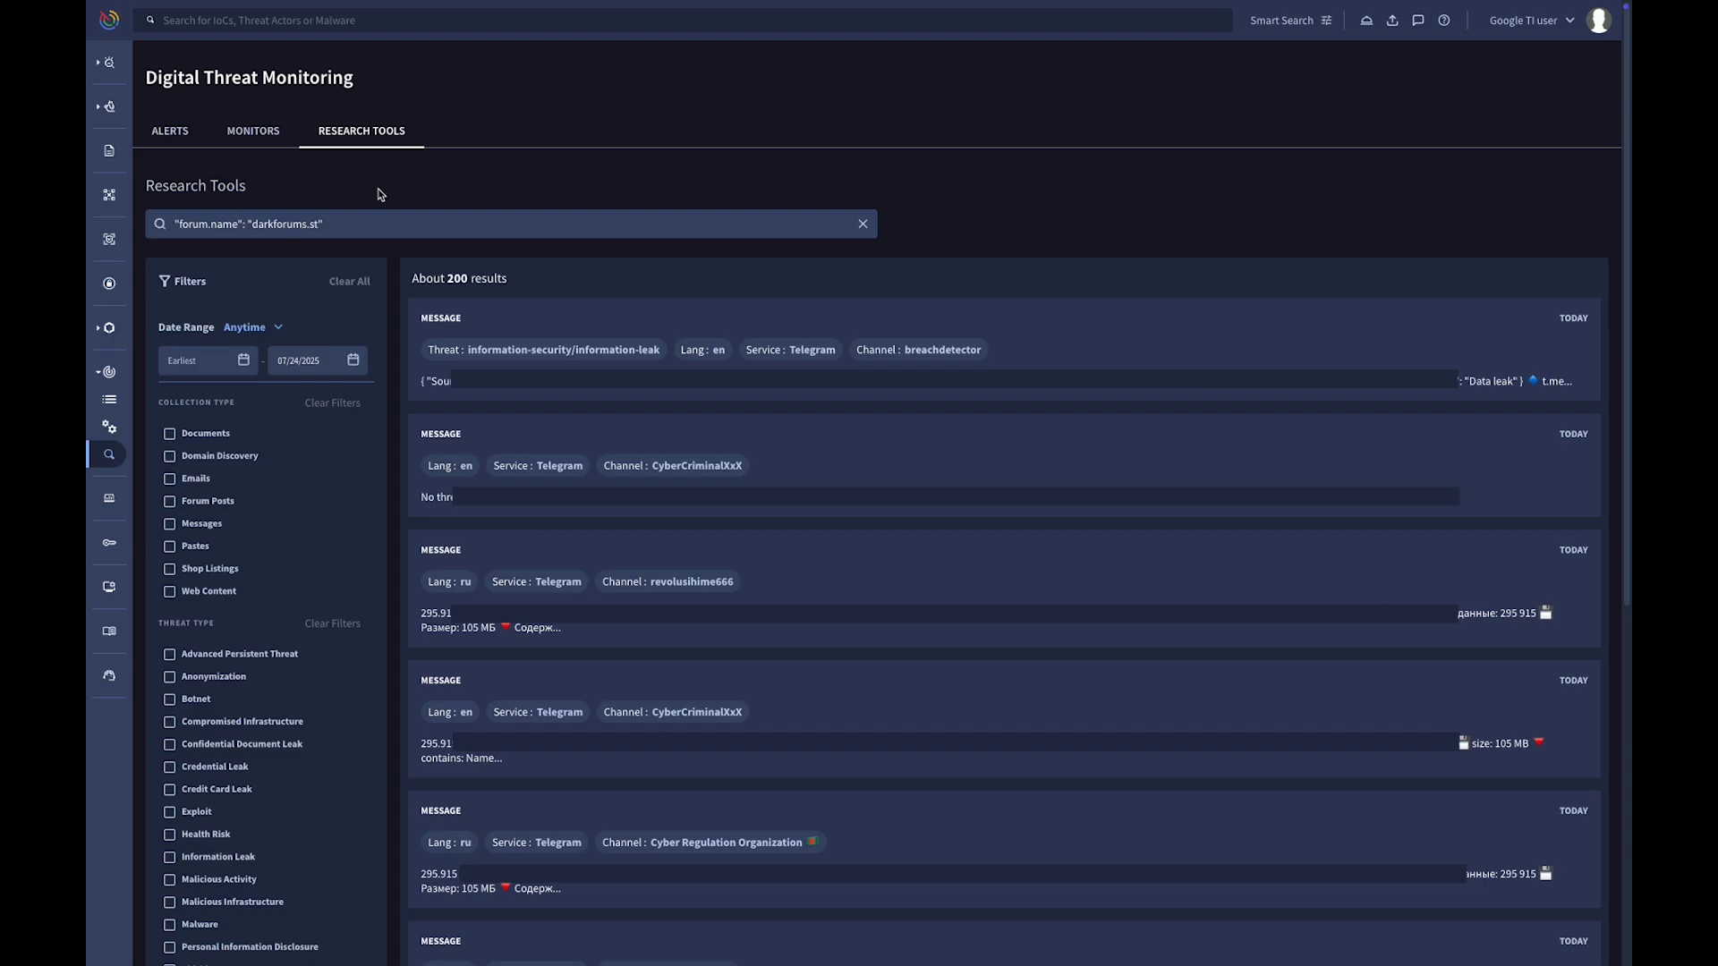
click(268, 145)
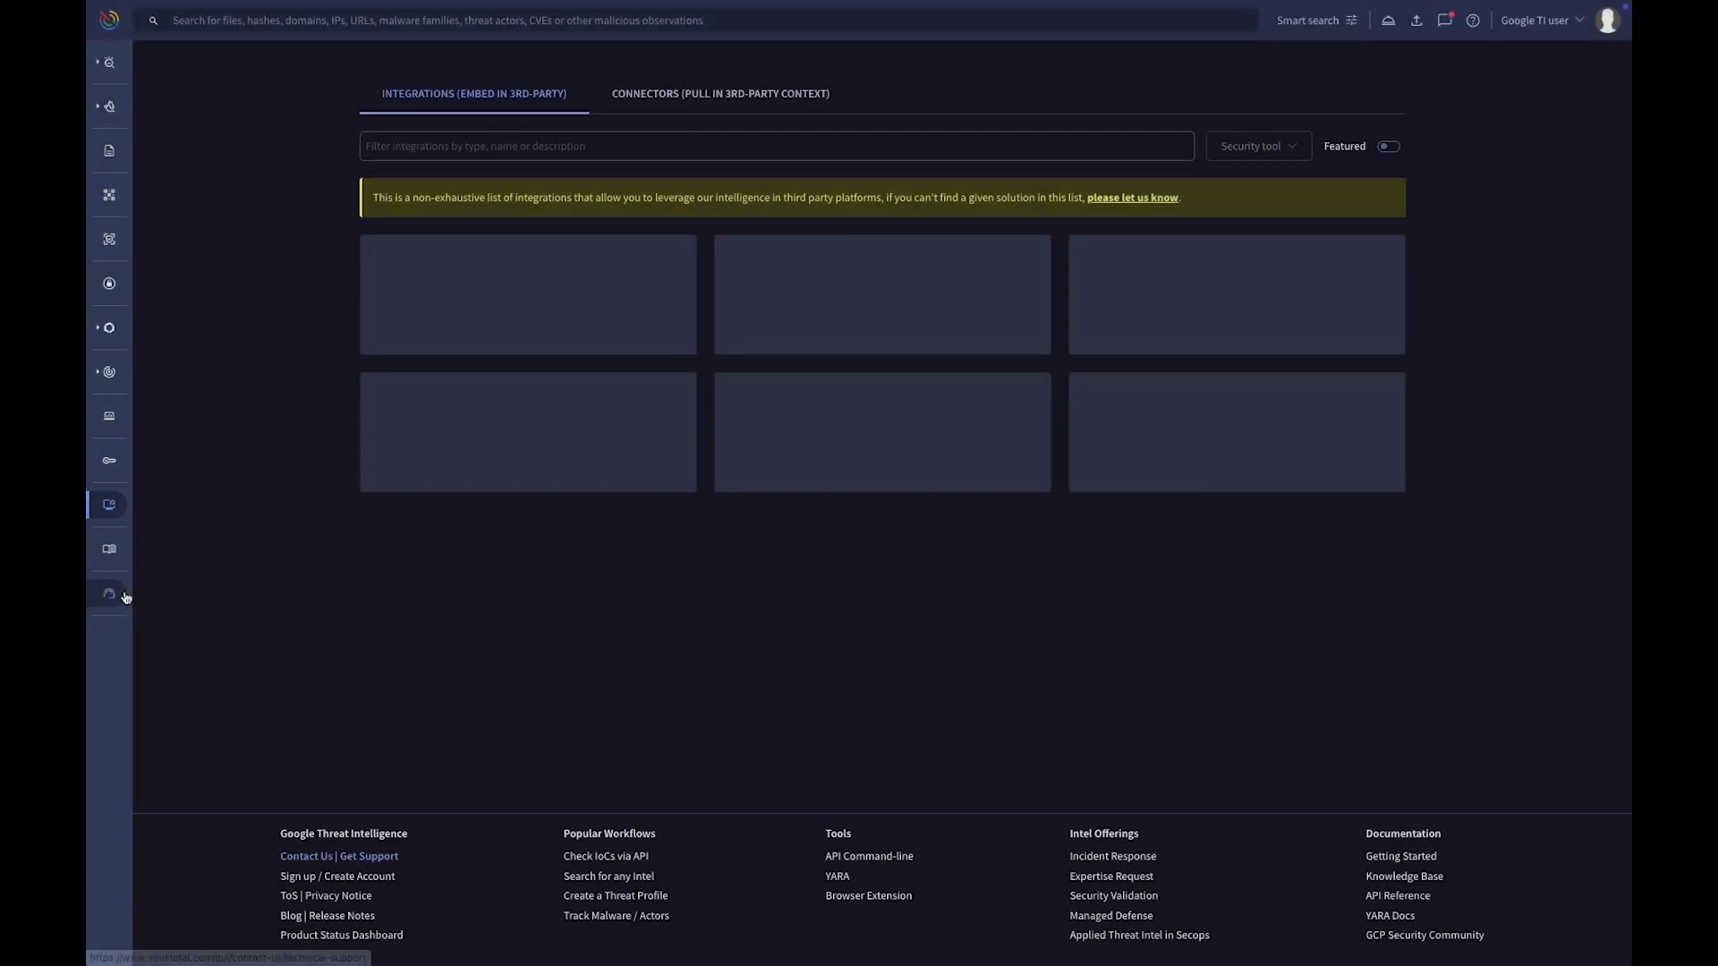
- Filter Technology Integrations by 'secop' to show SecOps SIEM and SOAR, then return to search
mouse_move(146, 602)
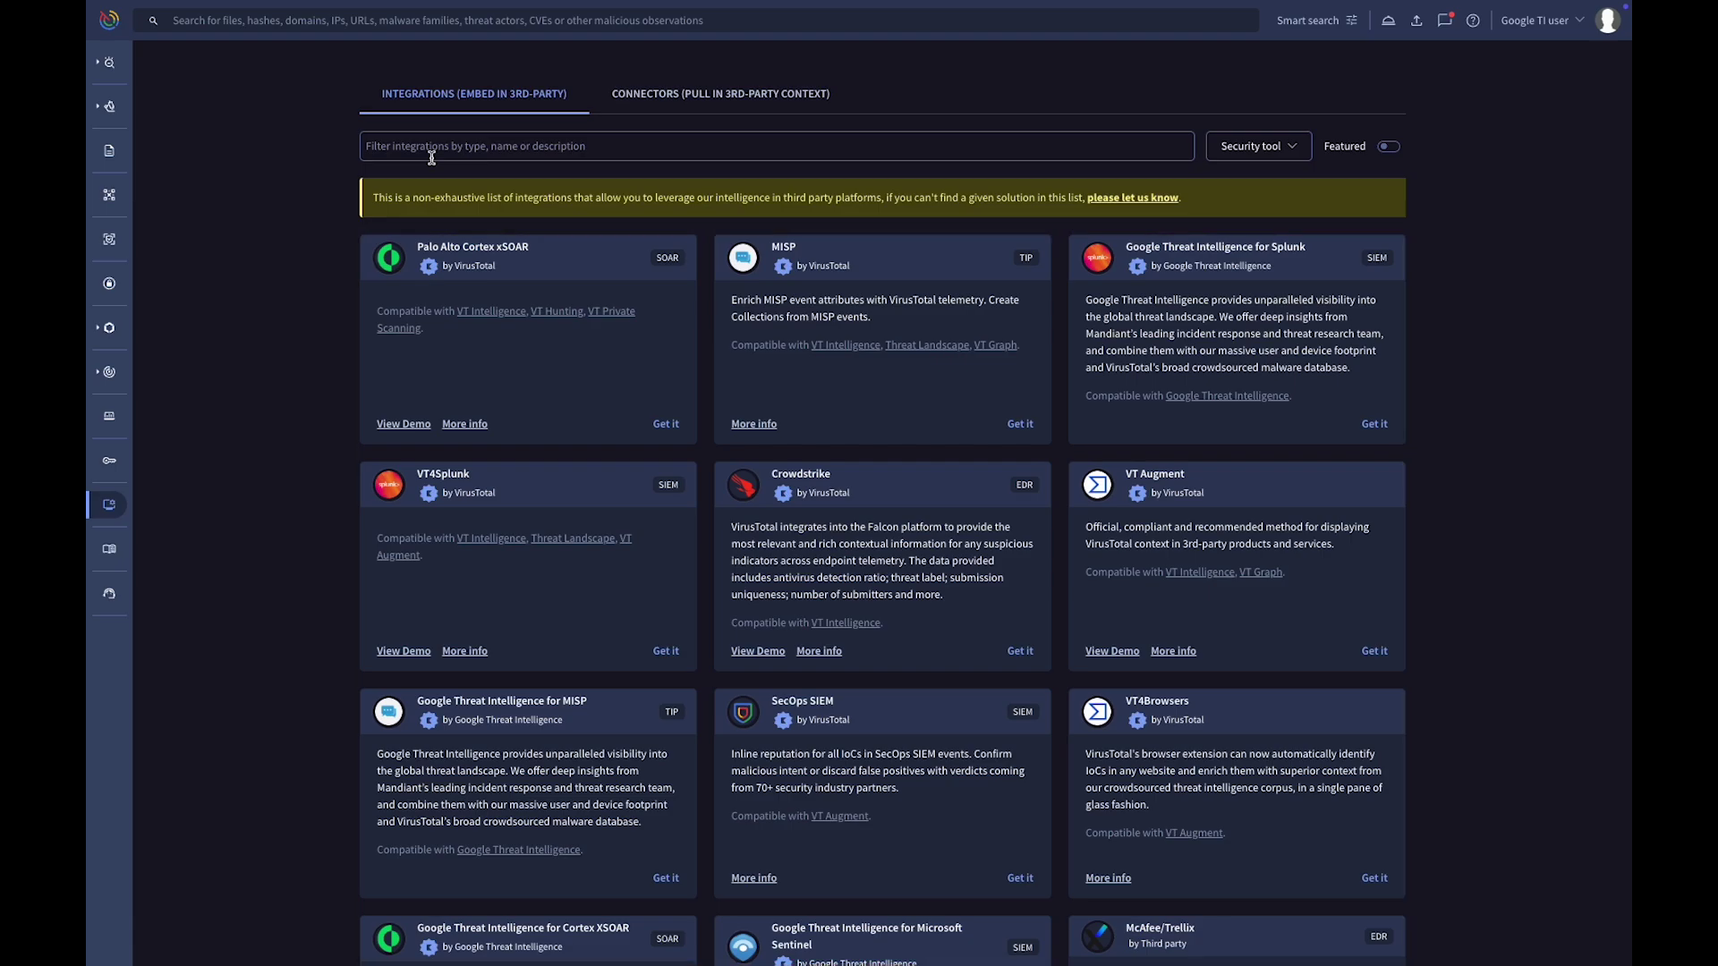
click(432, 157)
text(secops)
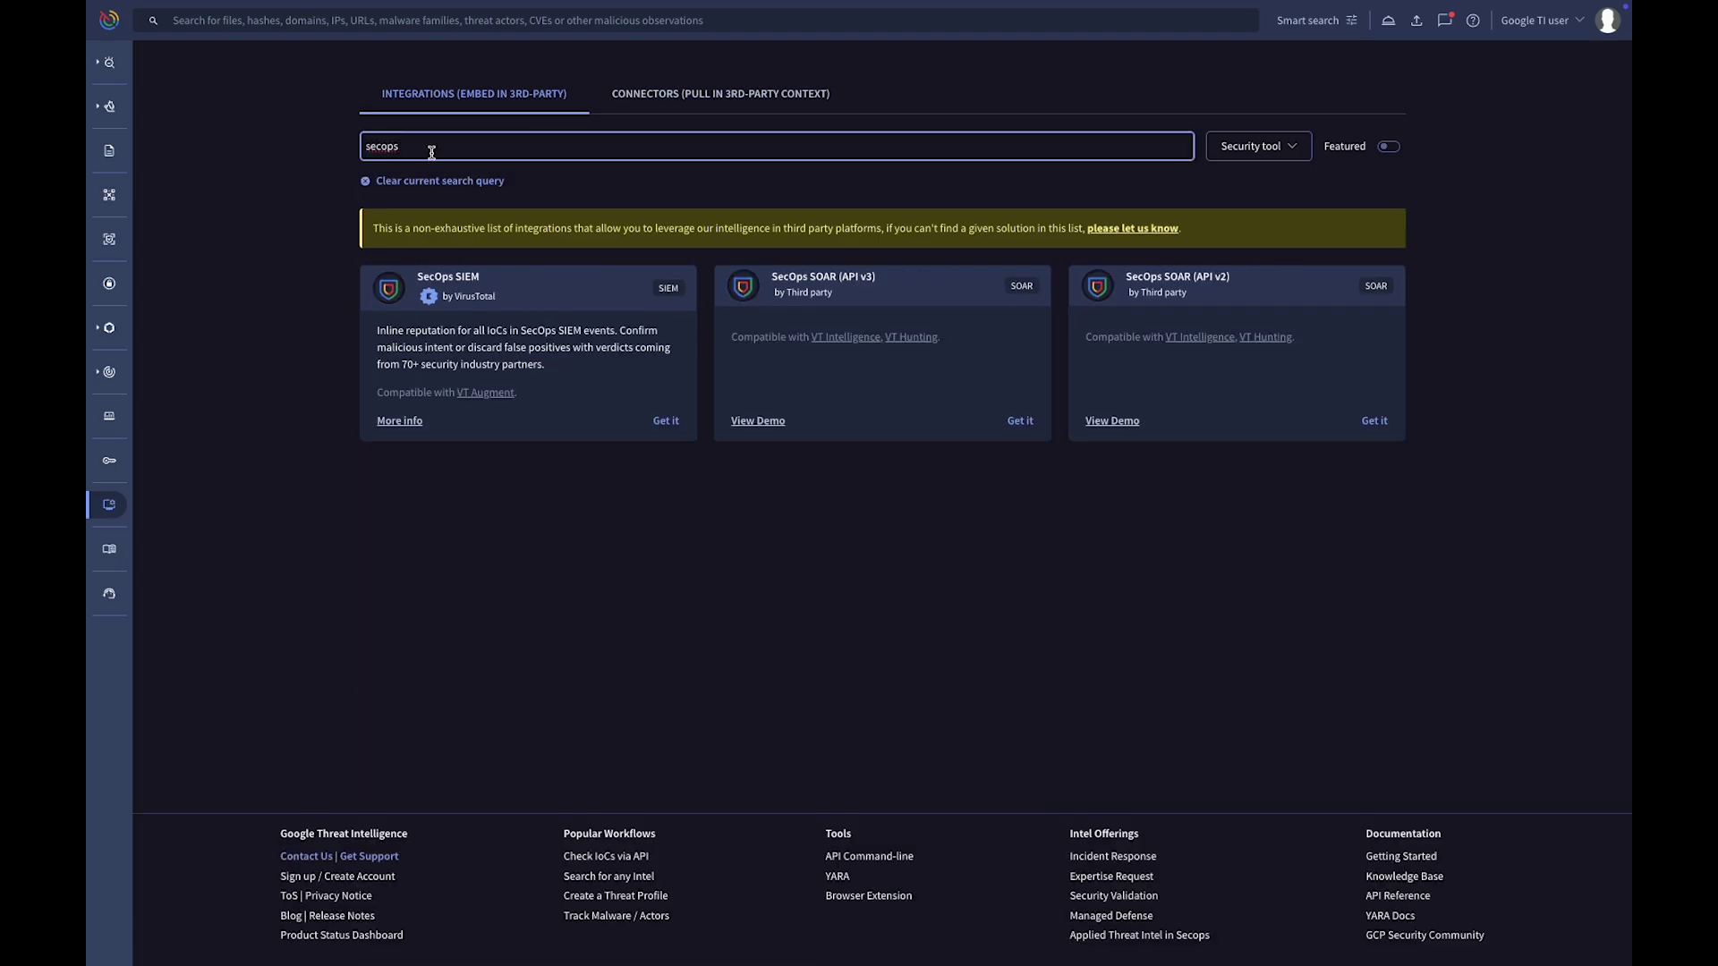
click(576, 490)
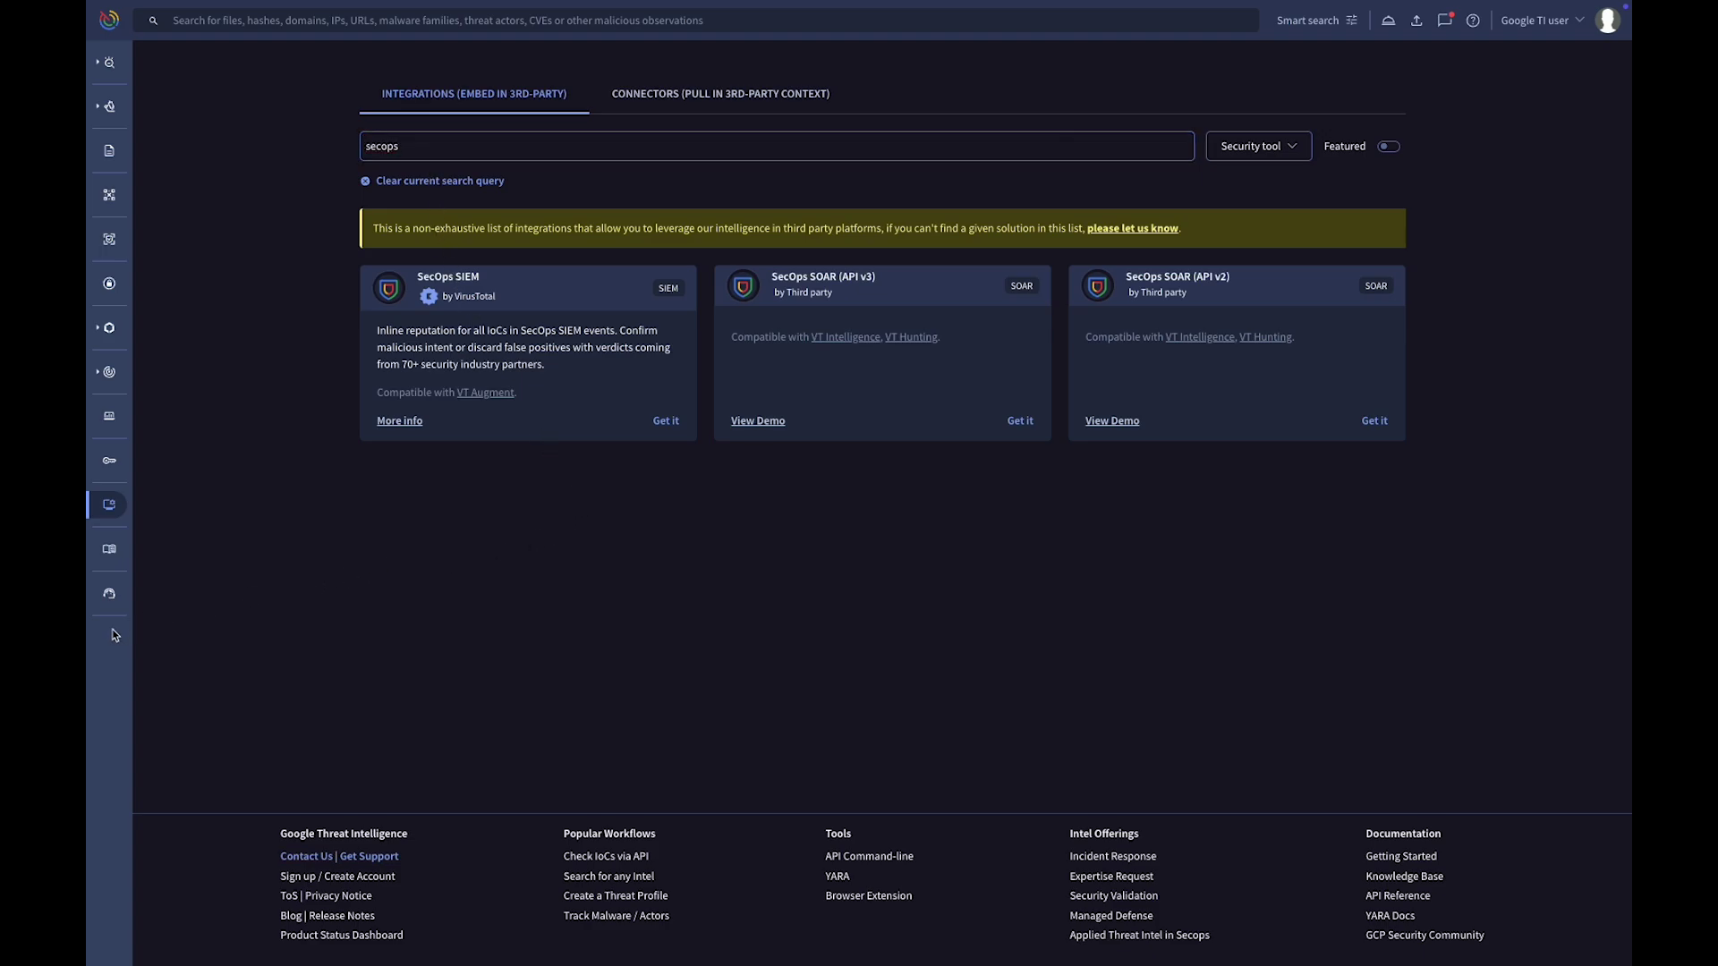
mouse_move(106, 583)
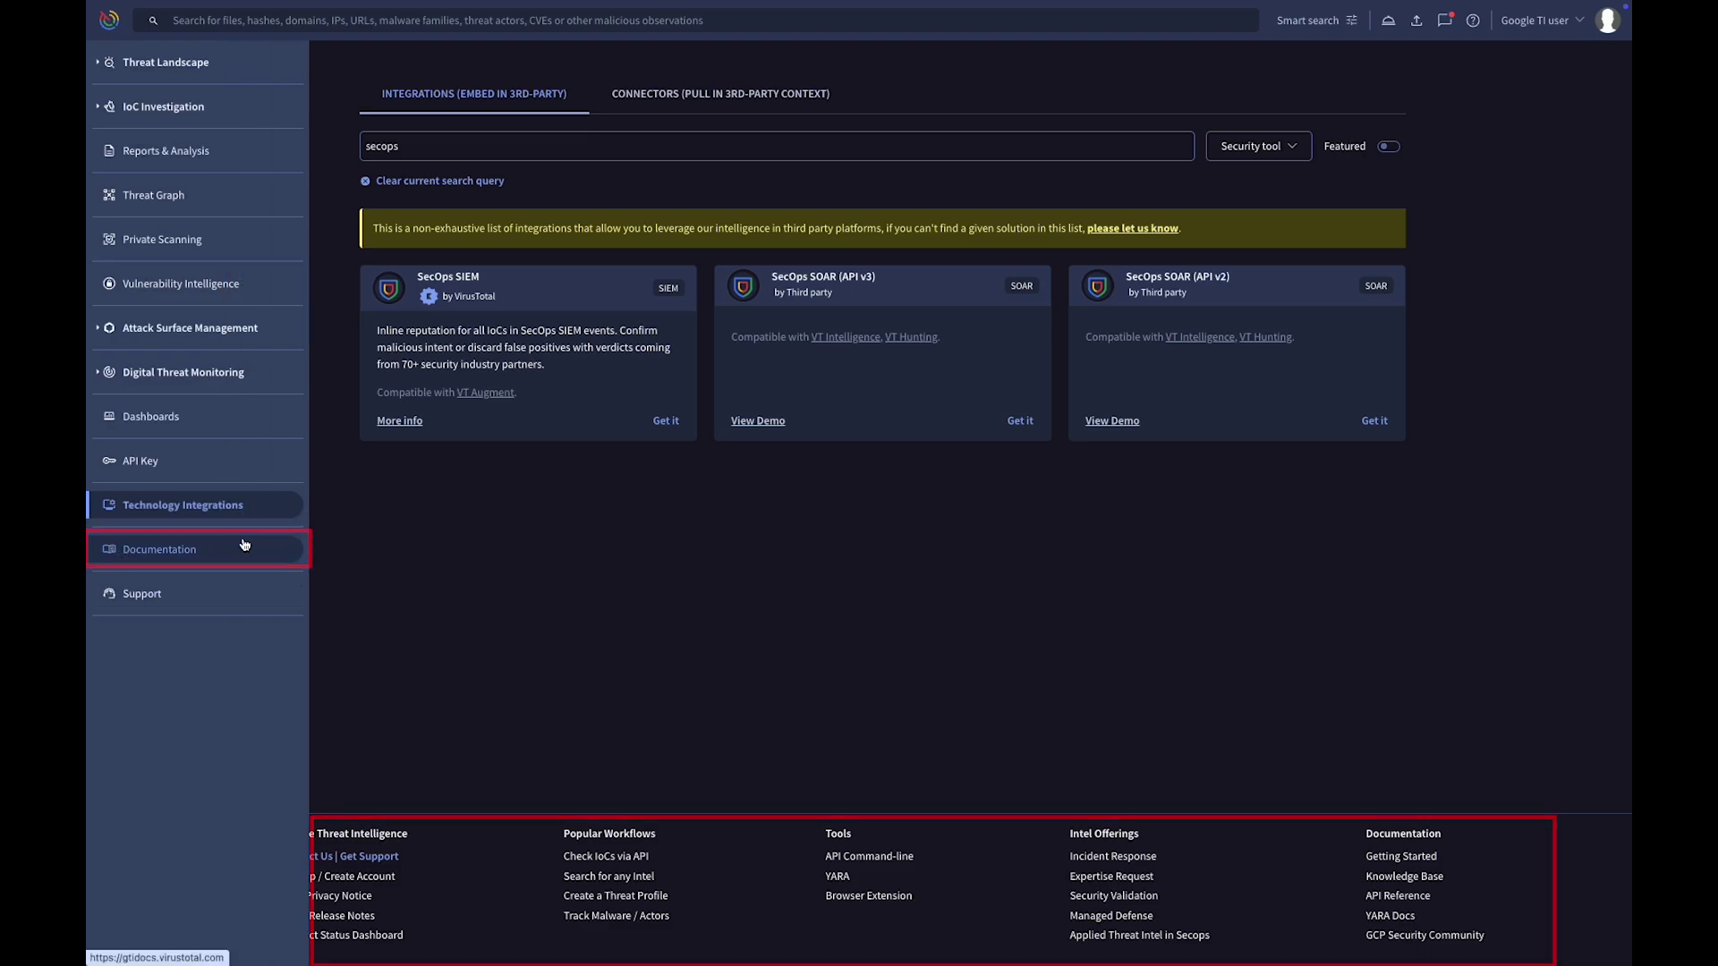
click(109, 106)
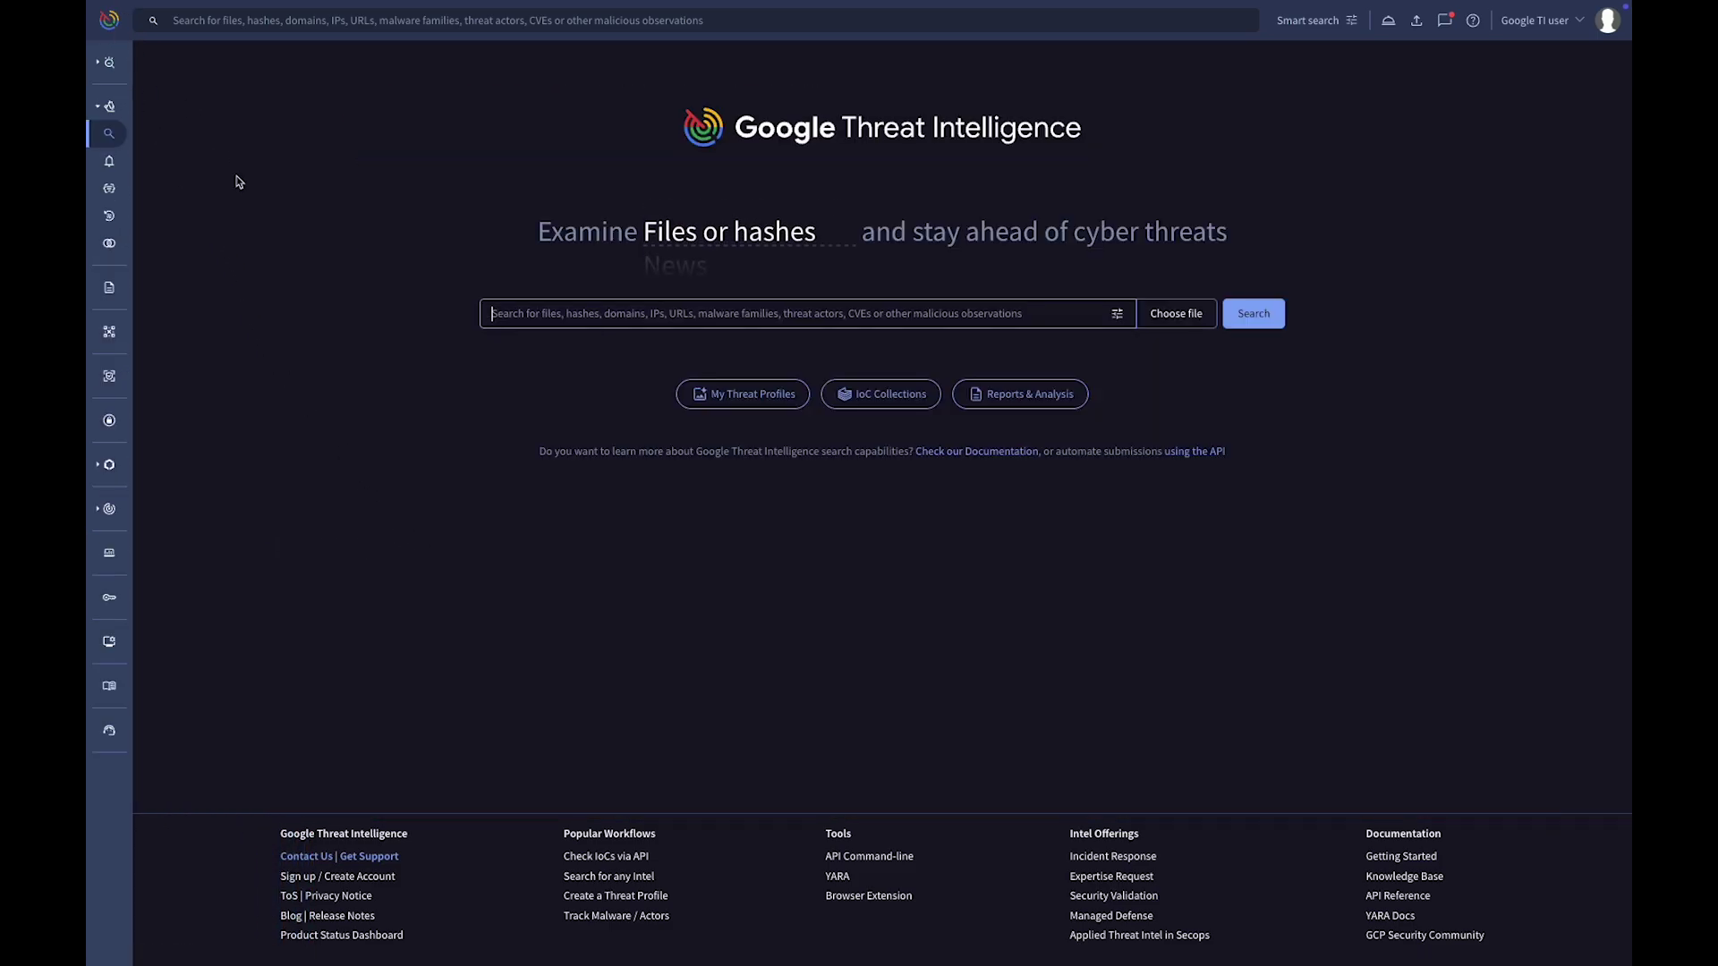